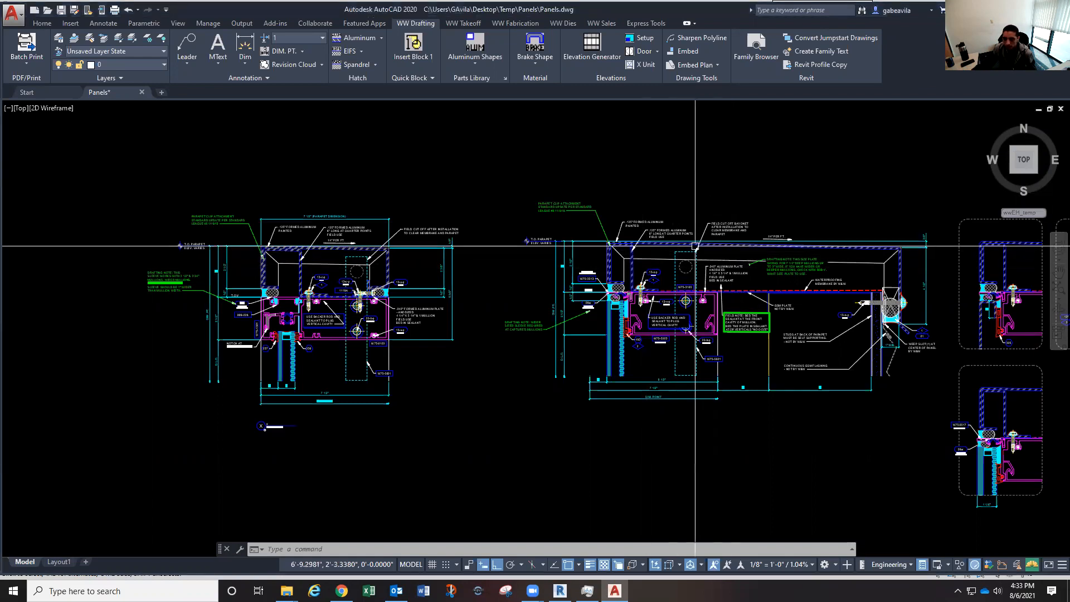
# Copy the .125" formed aluminum parapet profile with its hatch from the 7 1/2" parapet detail into the empty space right of all the details
pyautogui.moveTo(386, 213); pyautogui.dragTo(390, 215, button='middle')
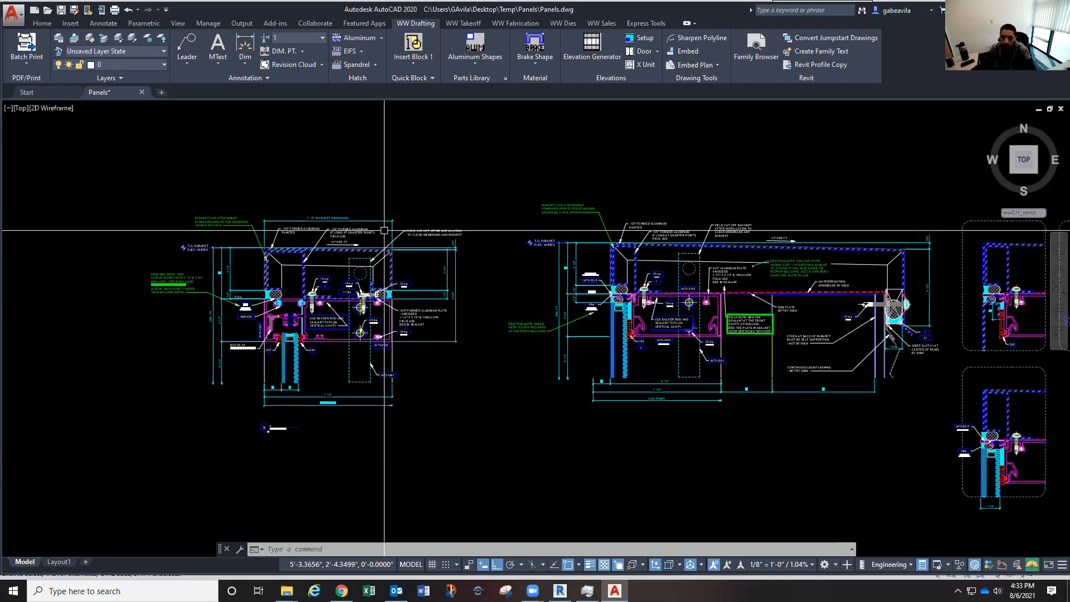
pyautogui.moveTo(383, 232); pyautogui.dragTo(439, 224, button='middle')
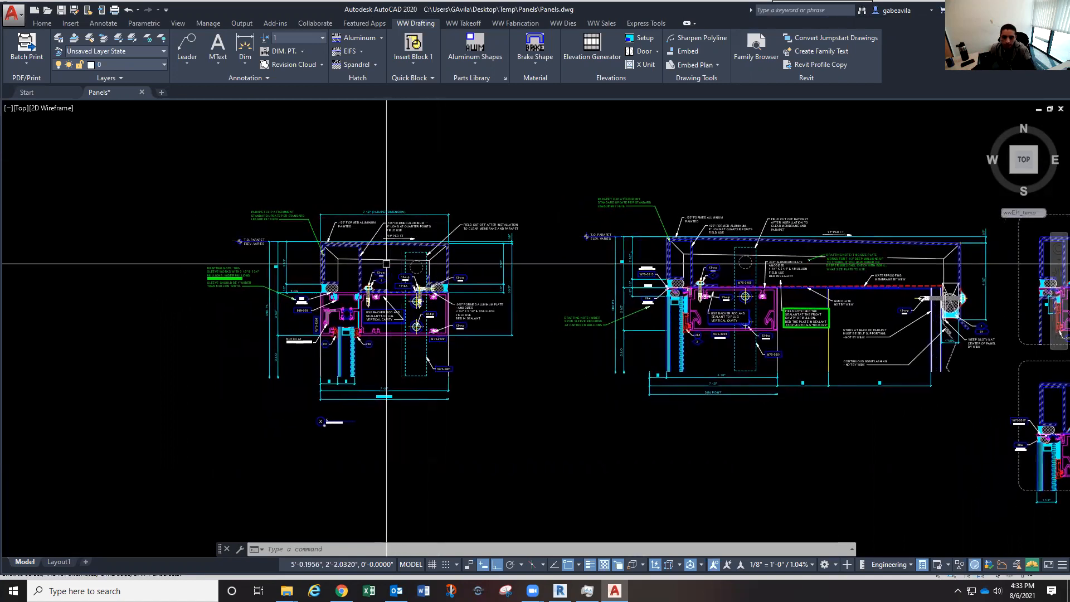
pyautogui.scroll(4, 386, 263)
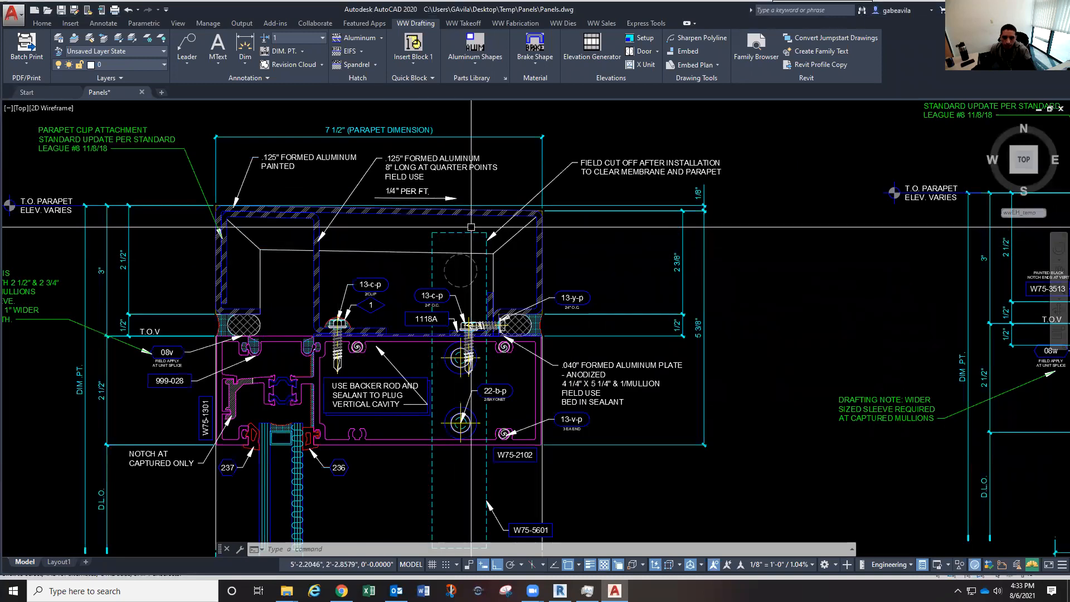
pyautogui.scroll(4, 470, 227)
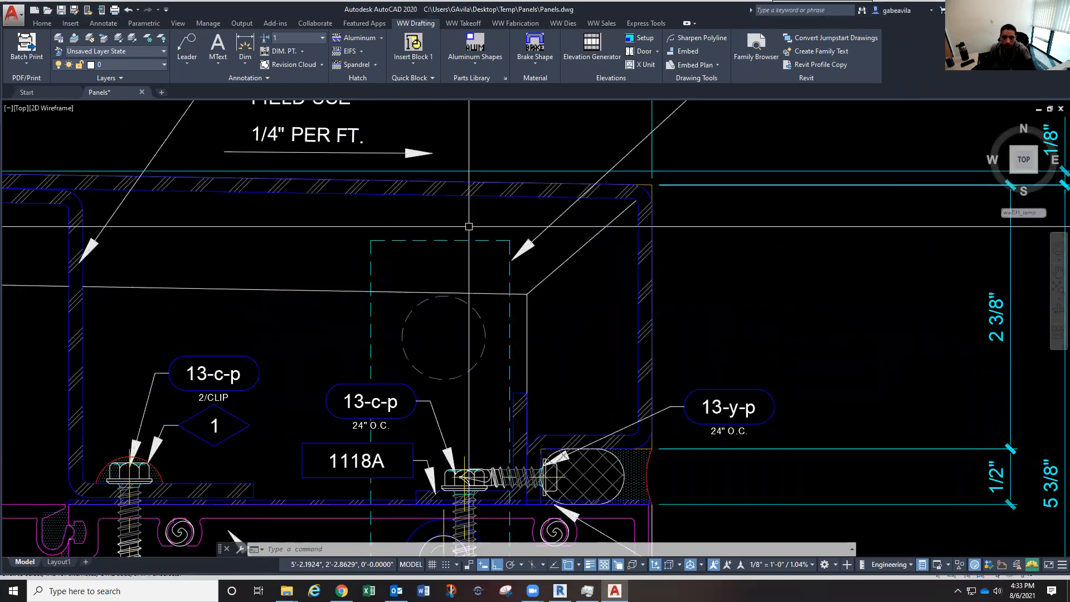
pyautogui.click(481, 215)
pyautogui.click(461, 192)
pyautogui.scroll(-2, 466, 224)
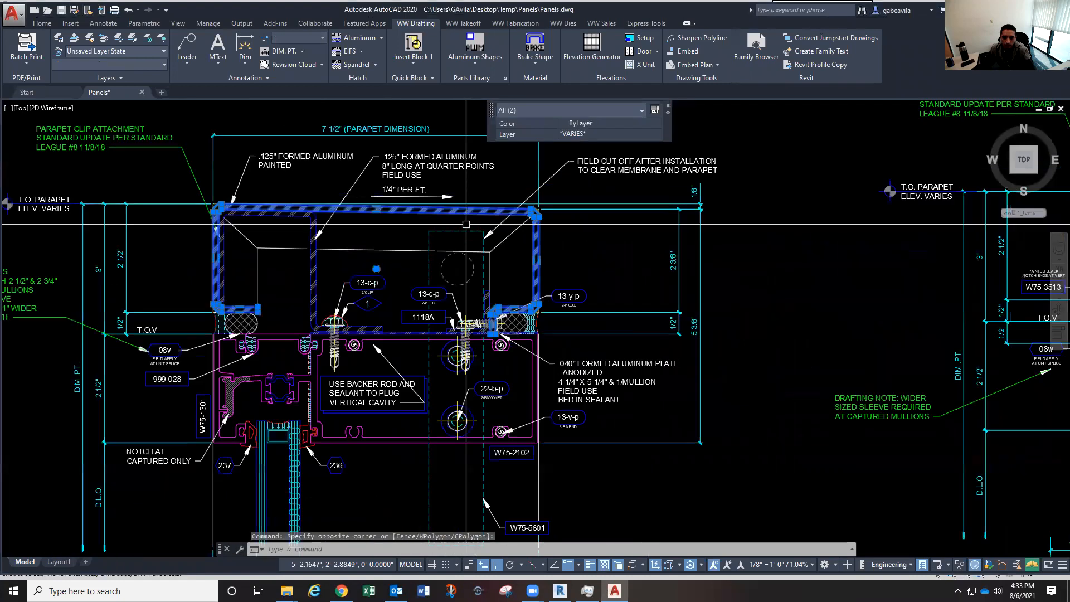
pyautogui.scroll(-2, 466, 224)
pyautogui.write('c')
pyautogui.press('Return')
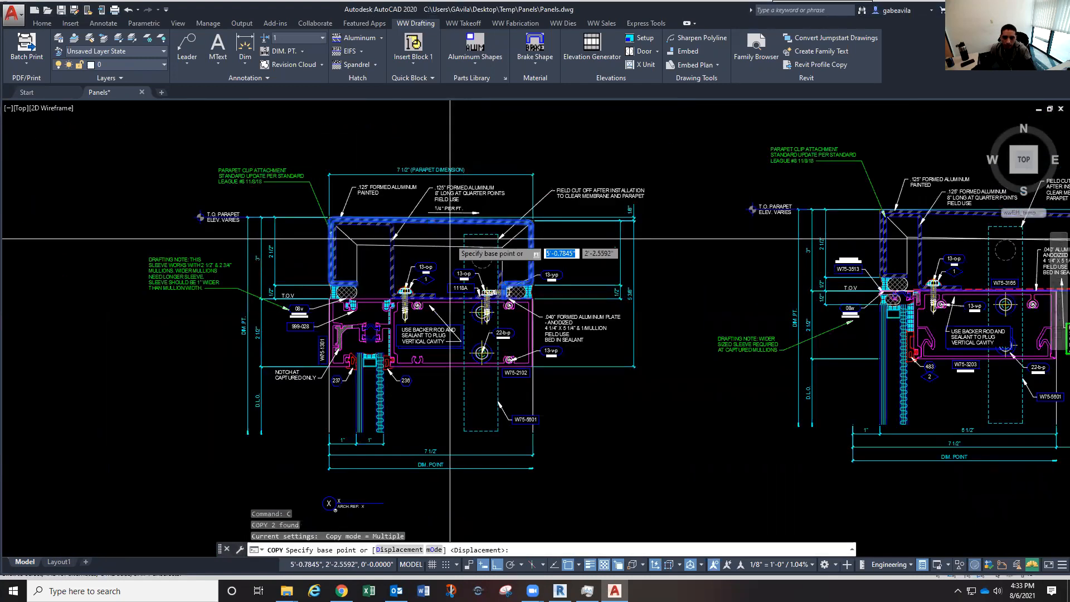
pyautogui.click(450, 239)
pyautogui.scroll(-3, 446, 238)
pyautogui.moveTo(480, 244); pyautogui.dragTo(193, 245, button='middle')
pyautogui.moveTo(800, 244); pyautogui.dragTo(385, 251, button='middle')
pyautogui.moveTo(713, 251); pyautogui.dragTo(587, 252, button='middle')
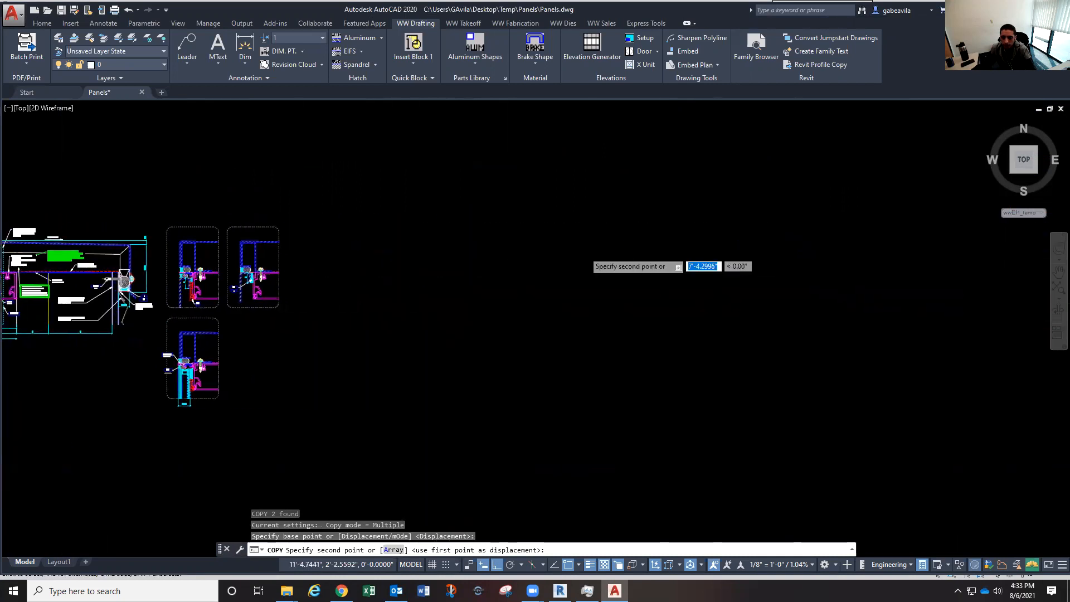
pyautogui.click(698, 241)
pyautogui.press('Escape')
pyautogui.press('Escape')
pyautogui.scroll(7, 723, 259)
pyautogui.moveTo(656, 256); pyautogui.dragTo(668, 290, button='middle')
pyautogui.moveTo(620, 324); pyautogui.dragTo(622, 332, button='middle')
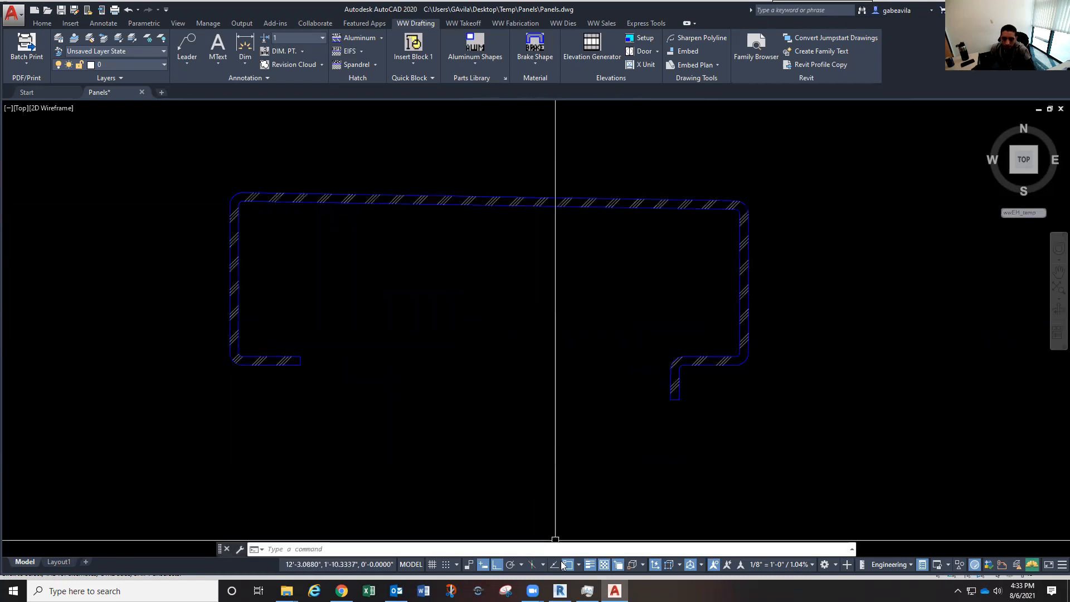
# Switch to Revit and examine the panel sweep profile in the Left elevation of Panel-HorizontallyExtruded.rfa
pyautogui.click(582, 517)
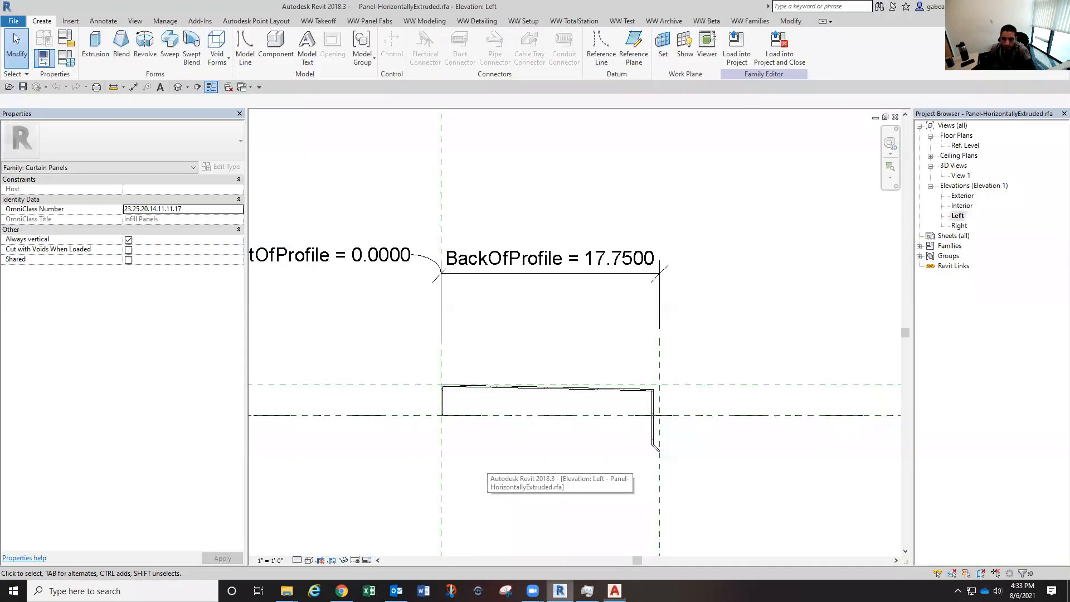
pyautogui.moveTo(581, 517); pyautogui.dragTo(580, 441, button='middle')
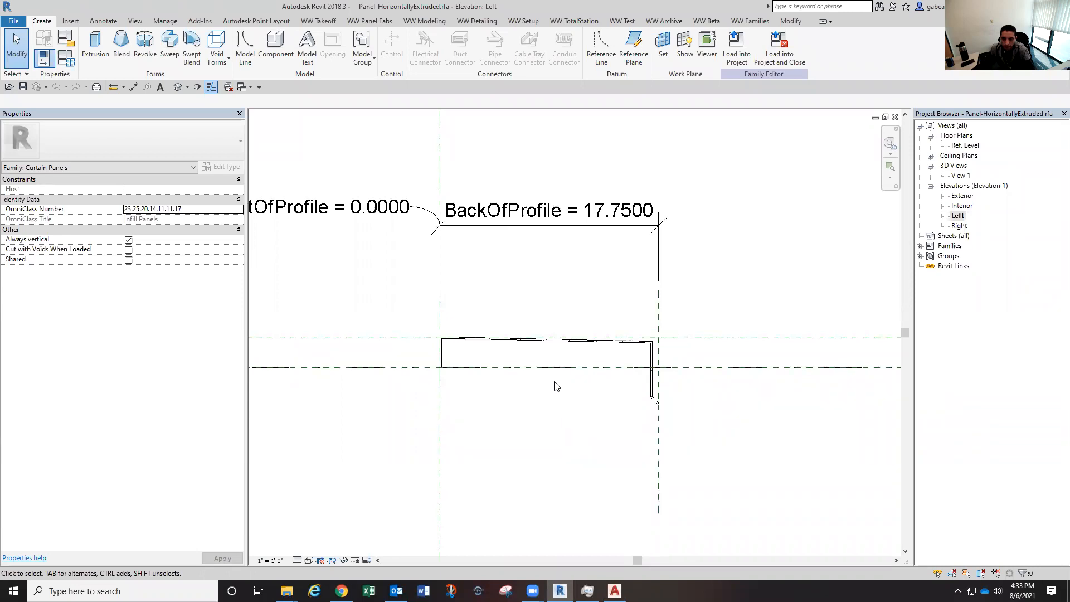
pyautogui.scroll(2, 556, 386)
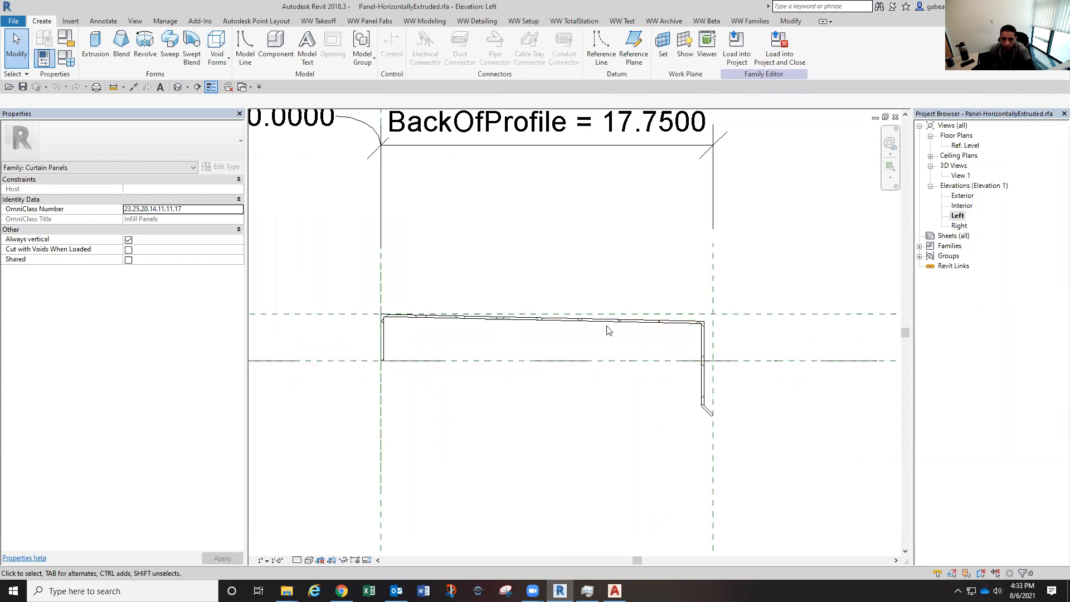
pyautogui.moveTo(576, 402); pyautogui.dragTo(583, 403, button='middle')
# Switch back to AutoCAD and examine the deeper parapet detail beside the 7 1/2" one
pyautogui.click(614, 591)
pyautogui.moveTo(340, 394); pyautogui.dragTo(589, 400, button='middle')
pyautogui.scroll(-4, 589, 400)
pyautogui.scroll(-4, 585, 375)
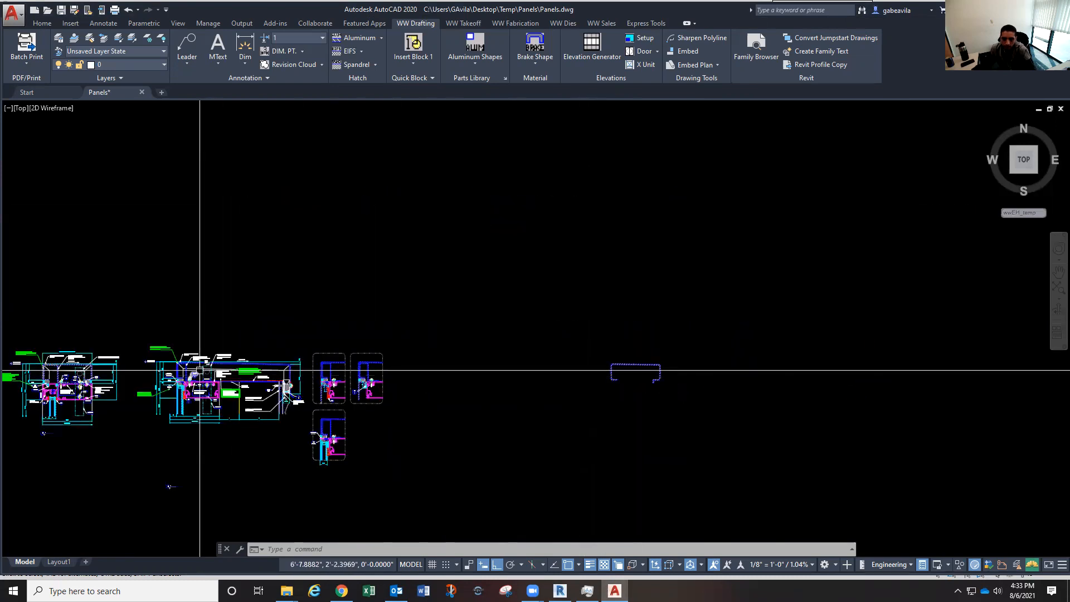
pyautogui.scroll(5, 292, 374)
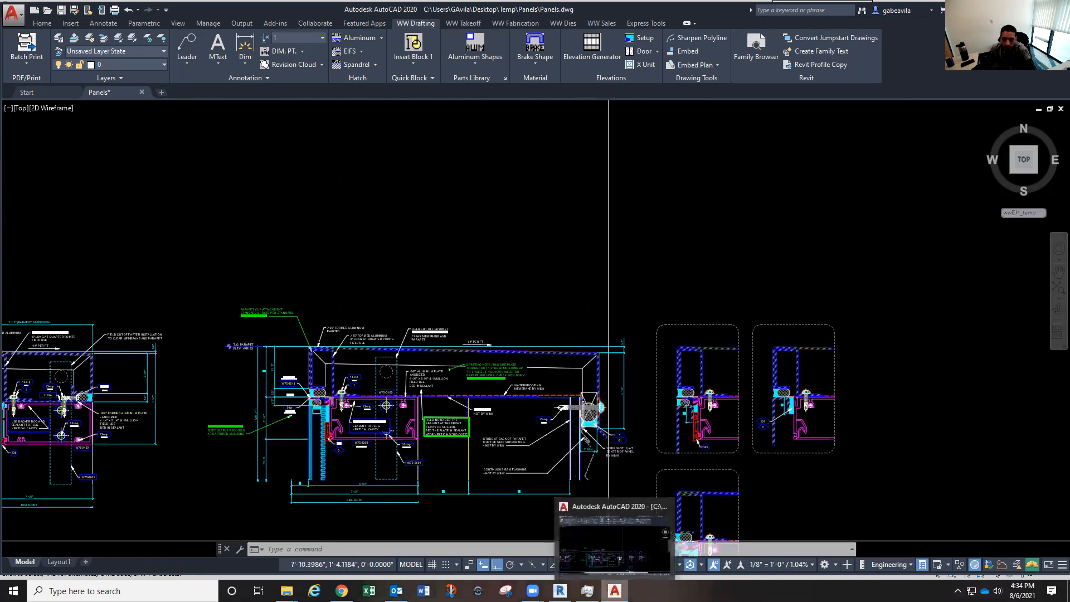
# Compare the panel family's profile in Revit with the copied parapet profile in AutoCAD
pyautogui.click(560, 591)
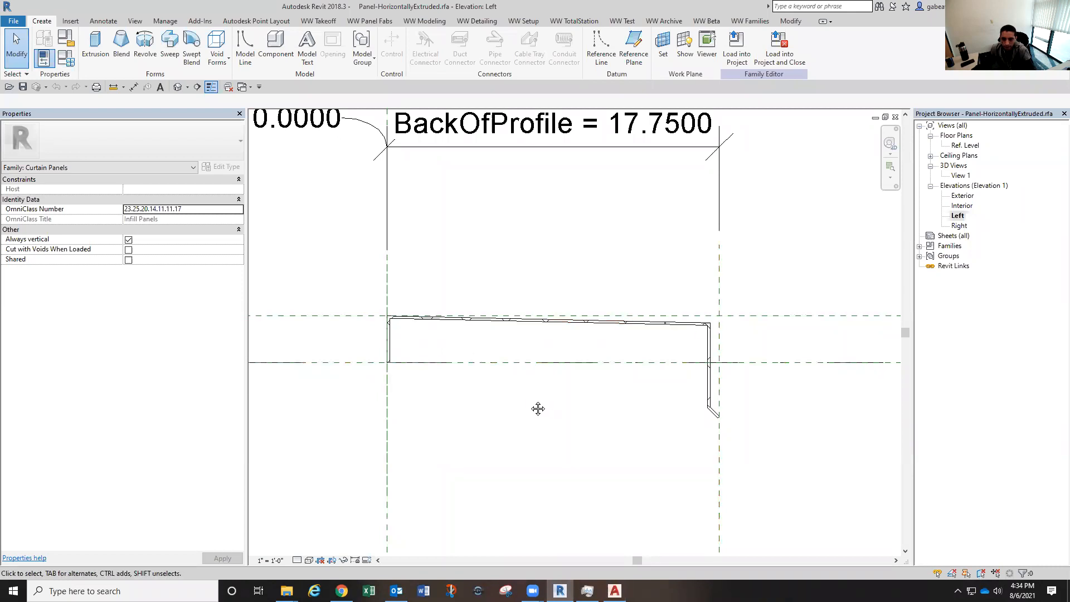
pyautogui.moveTo(538, 409); pyautogui.dragTo(541, 420, button='middle')
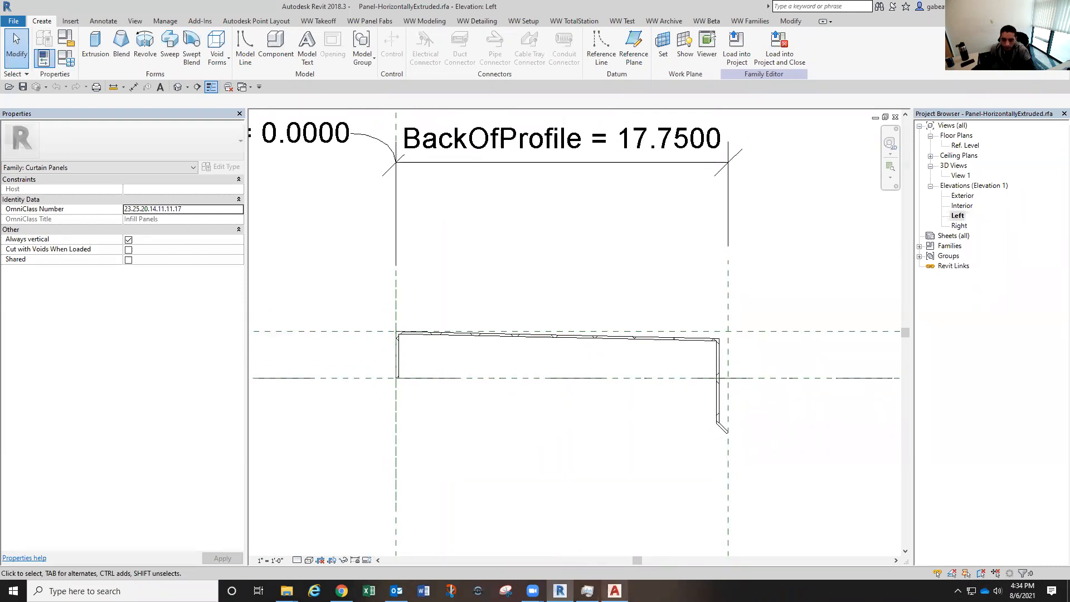
pyautogui.click(615, 591)
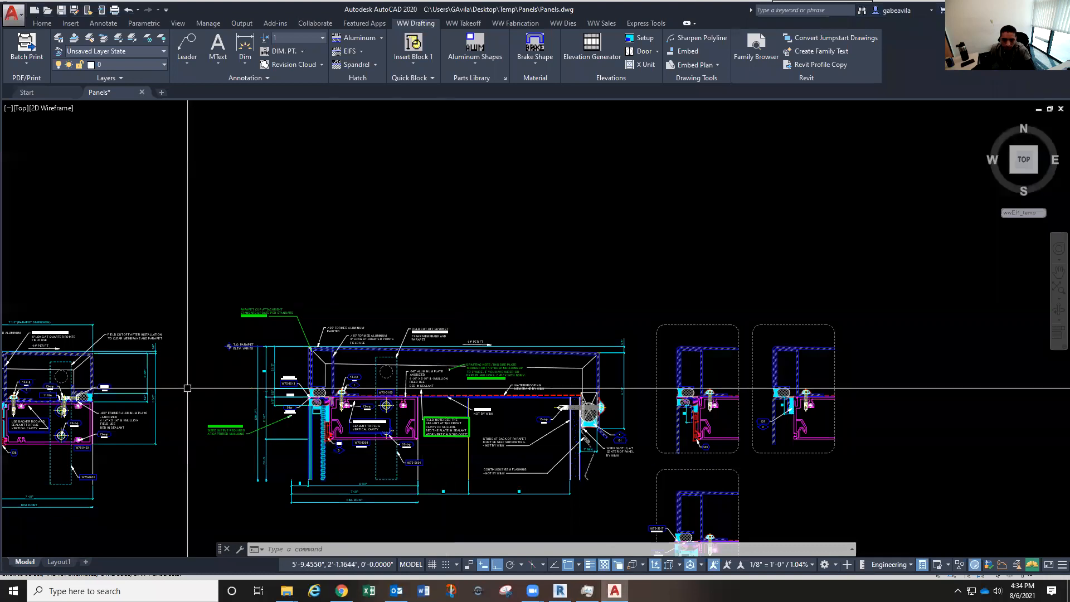
pyautogui.moveTo(1059, 392)
pyautogui.mouseDown(button='middle')
pyautogui.moveTo(662, 366)
pyautogui.moveTo(173, 395)
pyautogui.mouseUp(button='middle')
pyautogui.moveTo(669, 386); pyautogui.dragTo(463, 386, button='middle')
pyautogui.scroll(2, 658, 385)
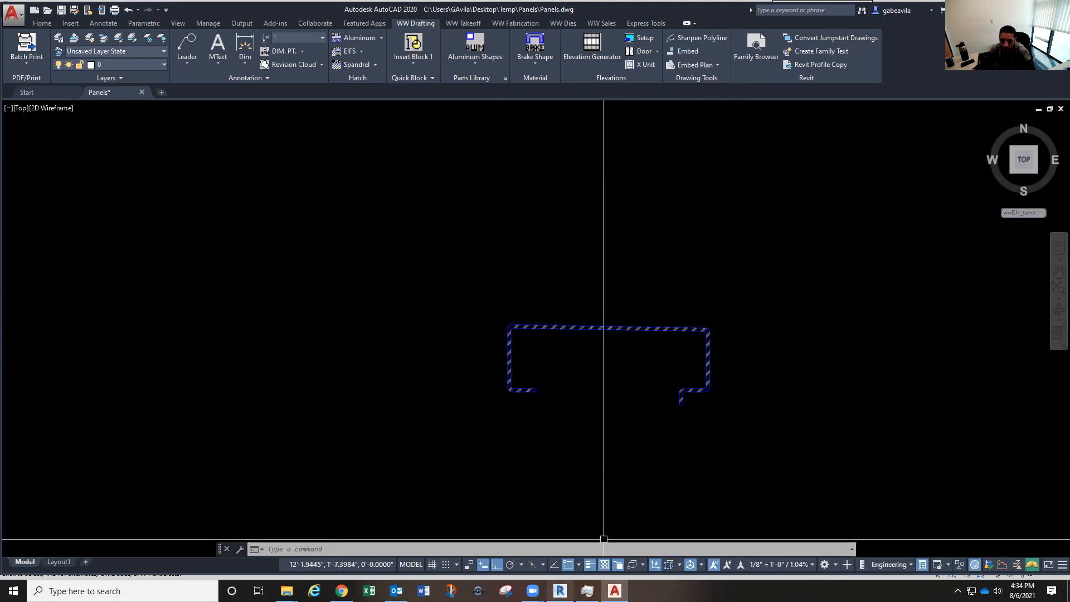
# Switch to Revit and close the Panel-HorizontallyExtruded.rfa family, returning to the WWG 3D view of Project2.rvt
pyautogui.moveTo(560, 591)
pyautogui.click(557, 535)
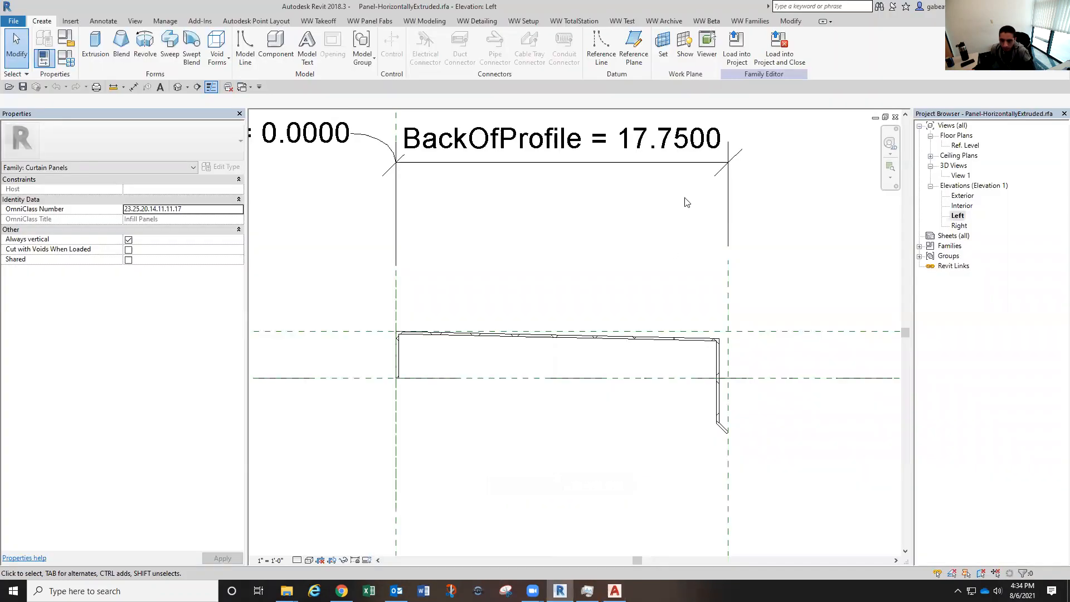
pyautogui.click(895, 117)
pyautogui.click(896, 117)
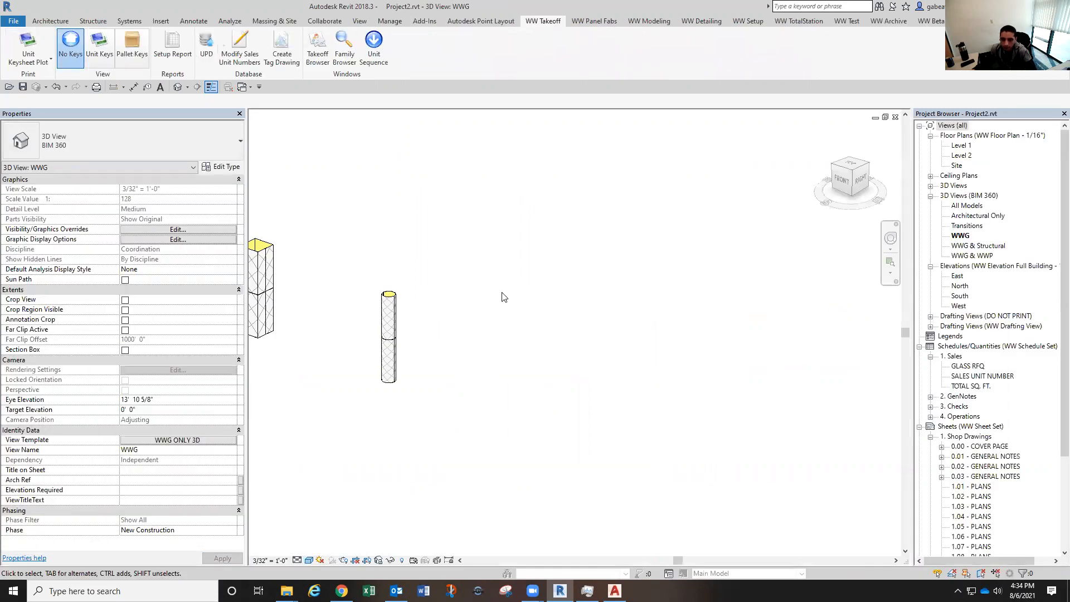
pyautogui.moveTo(713, 333); pyautogui.dragTo(670, 317, button='middle')
pyautogui.moveTo(745, 365); pyautogui.dragTo(642, 351, button='middle')
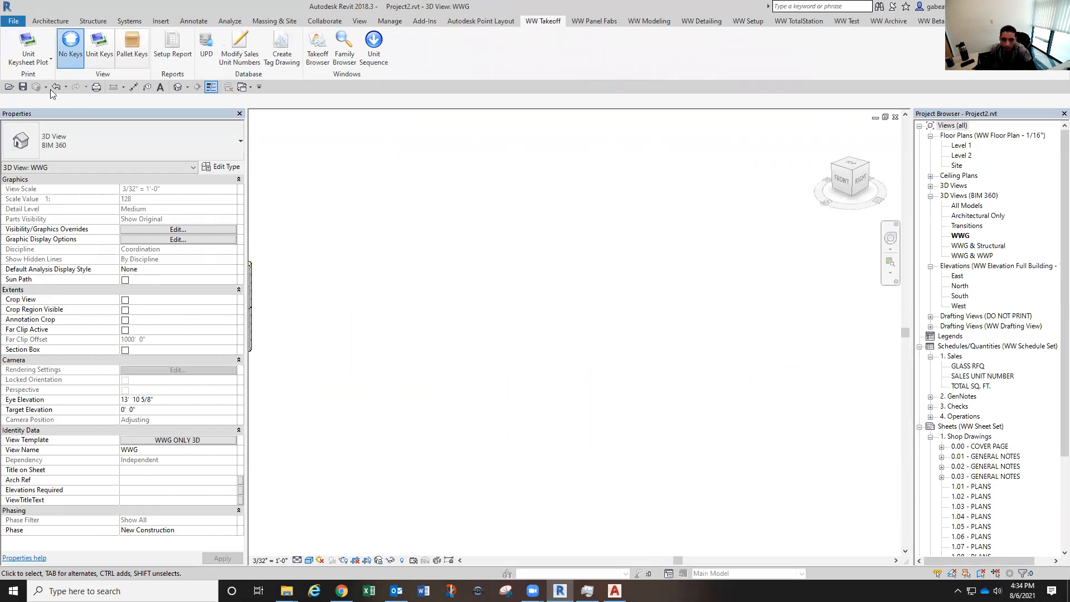
# Open the family Panel-HorizontallyExtruded.rfa from the Panels folder in the Revit library on the wwdatahq (acad) network location
pyautogui.click(13, 21)
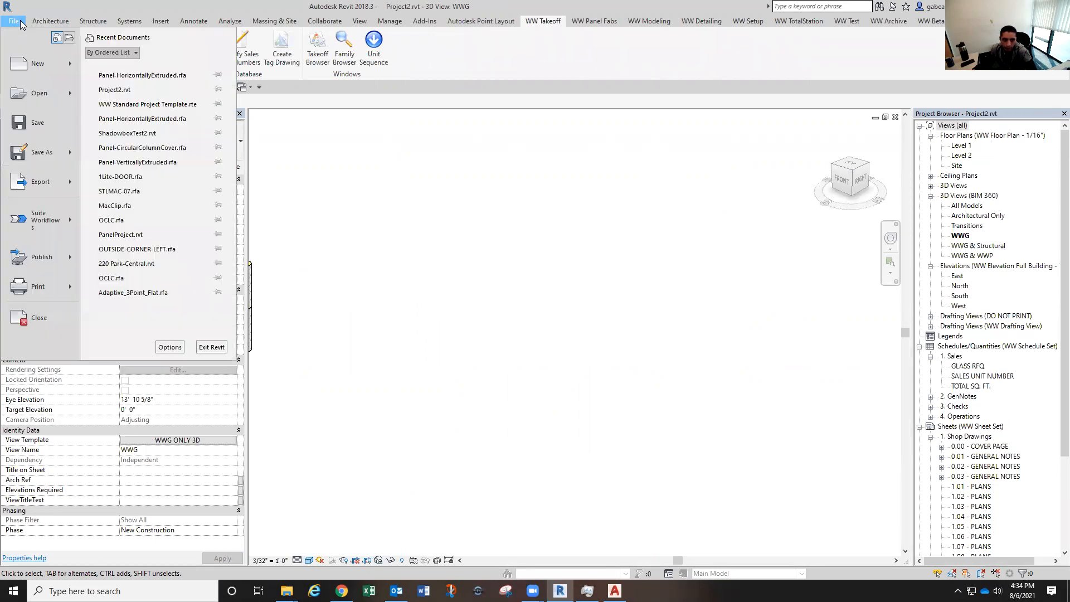
pyautogui.moveTo(44, 93)
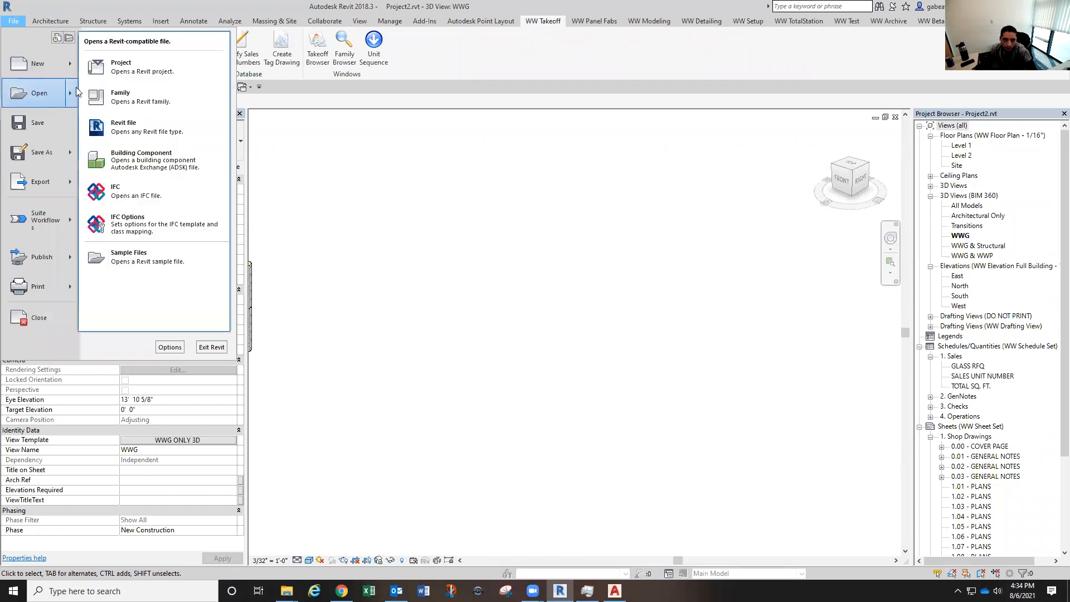
pyautogui.click(123, 97)
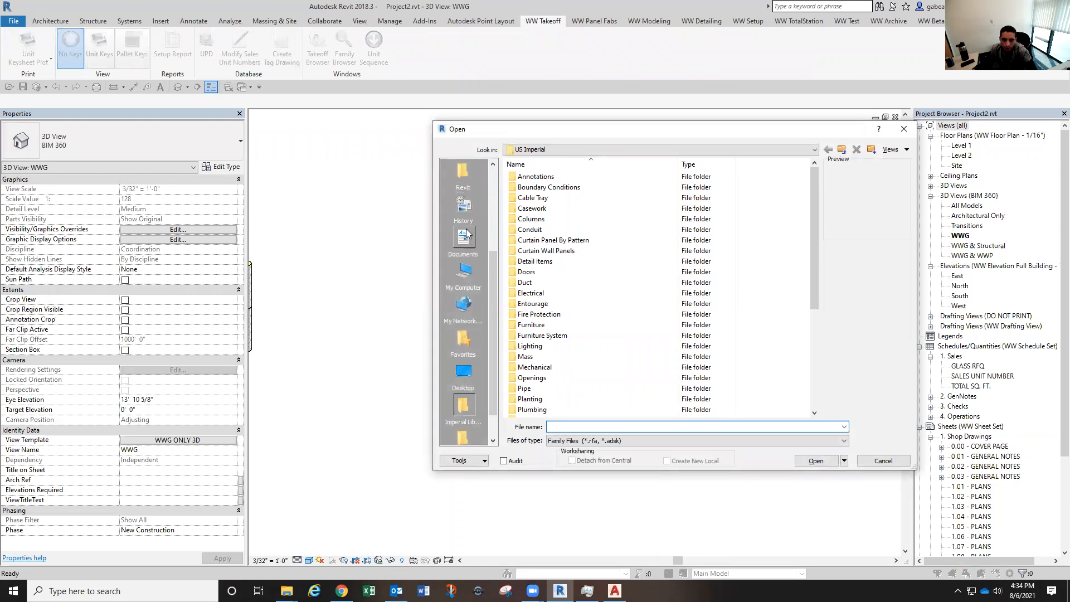
pyautogui.click(472, 284)
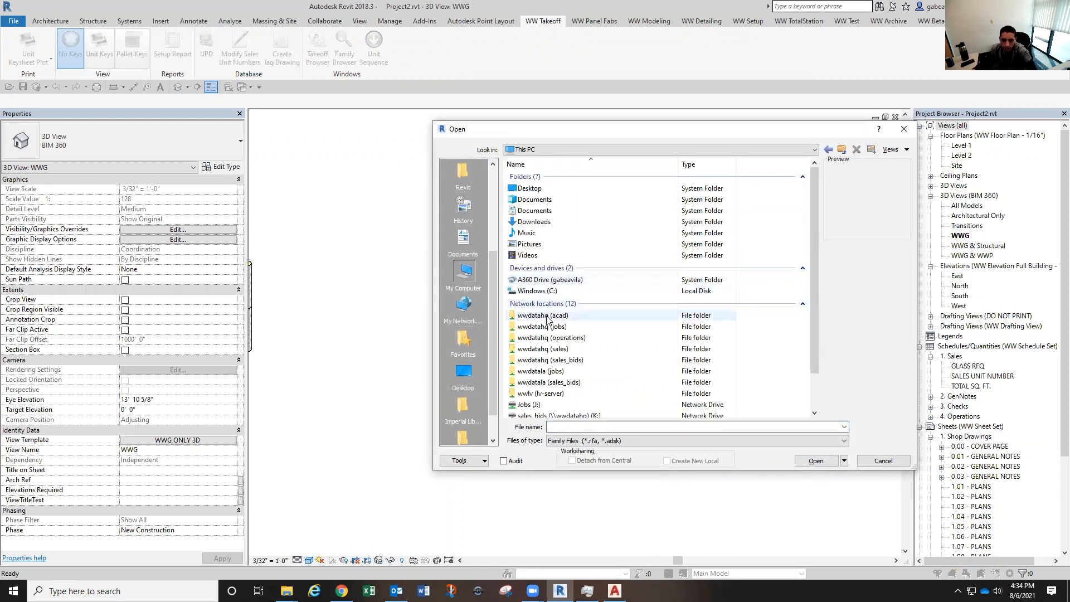
pyautogui.doubleClick(548, 318)
pyautogui.scroll(-3, 543, 340)
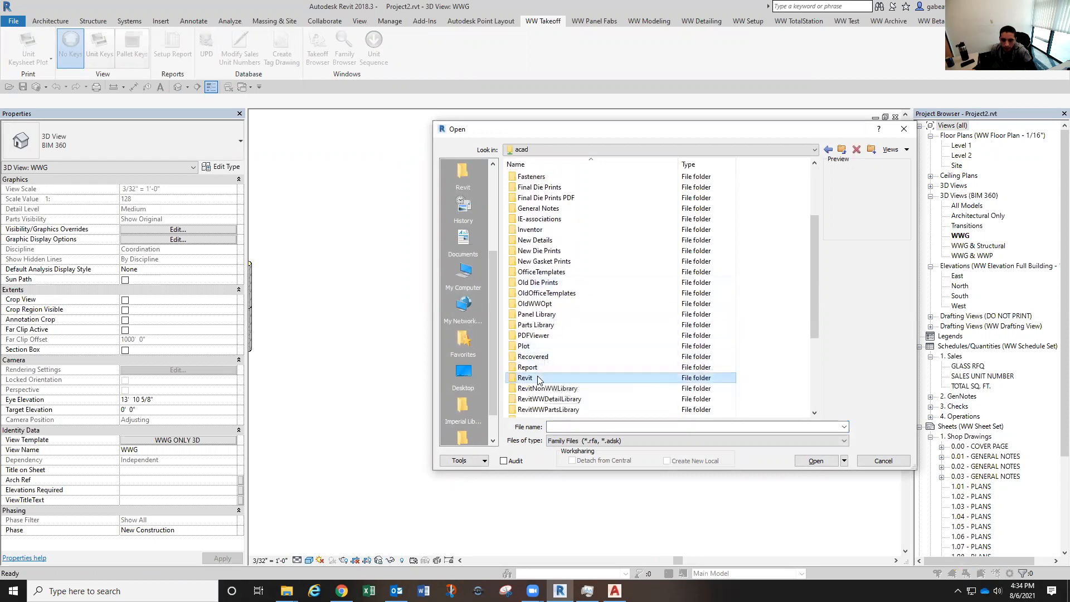
pyautogui.doubleClick(540, 378)
pyautogui.doubleClick(545, 262)
pyautogui.doubleClick(541, 240)
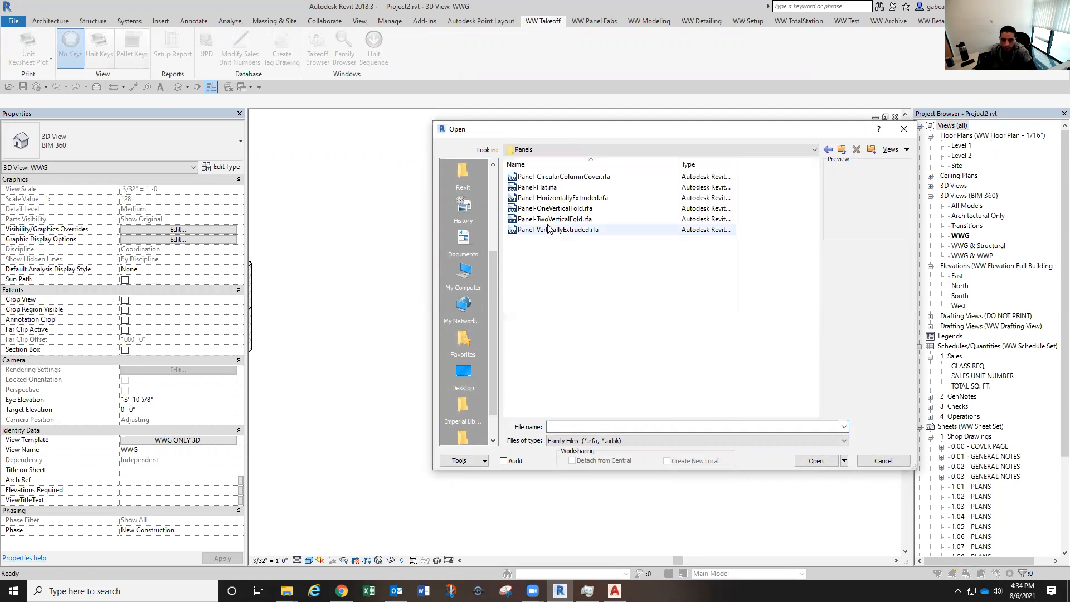
pyautogui.click(550, 199)
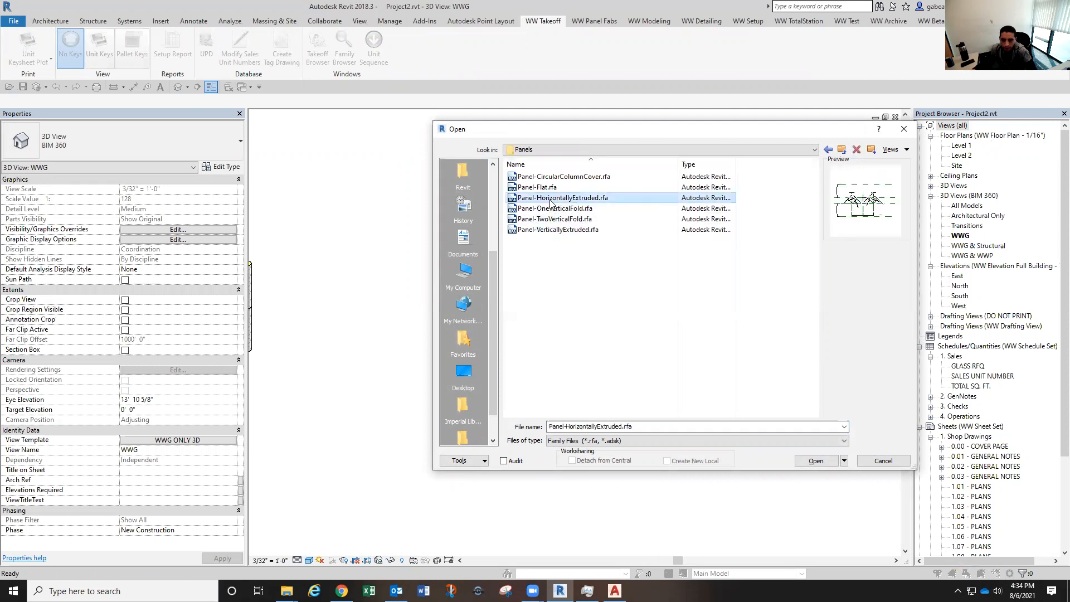
pyautogui.click(815, 461)
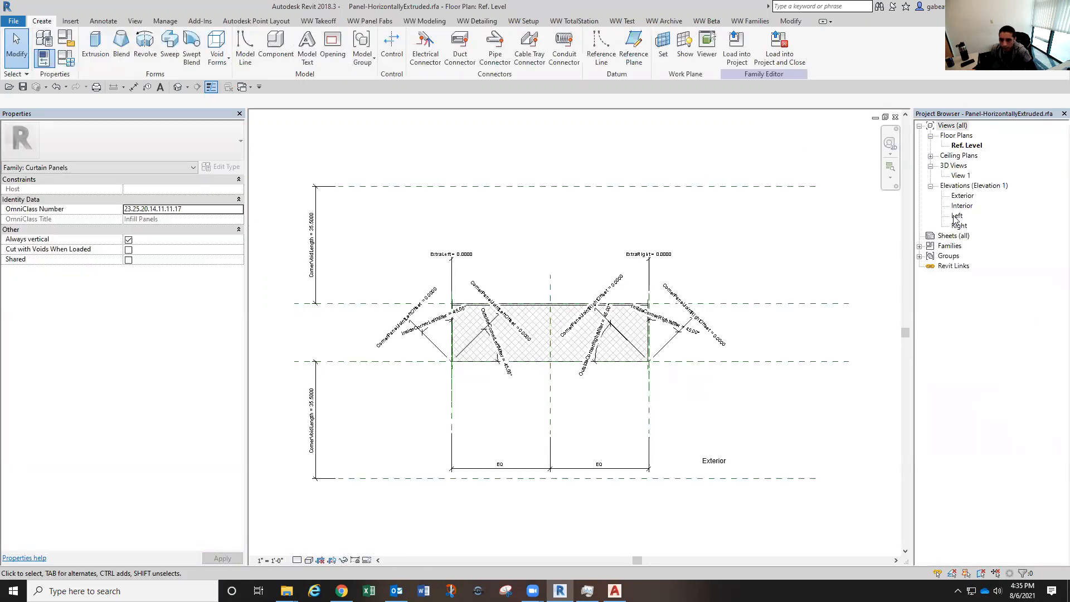
# Open the family's Left elevation and examine the panel sweep profile up close
pyautogui.doubleClick(956, 217)
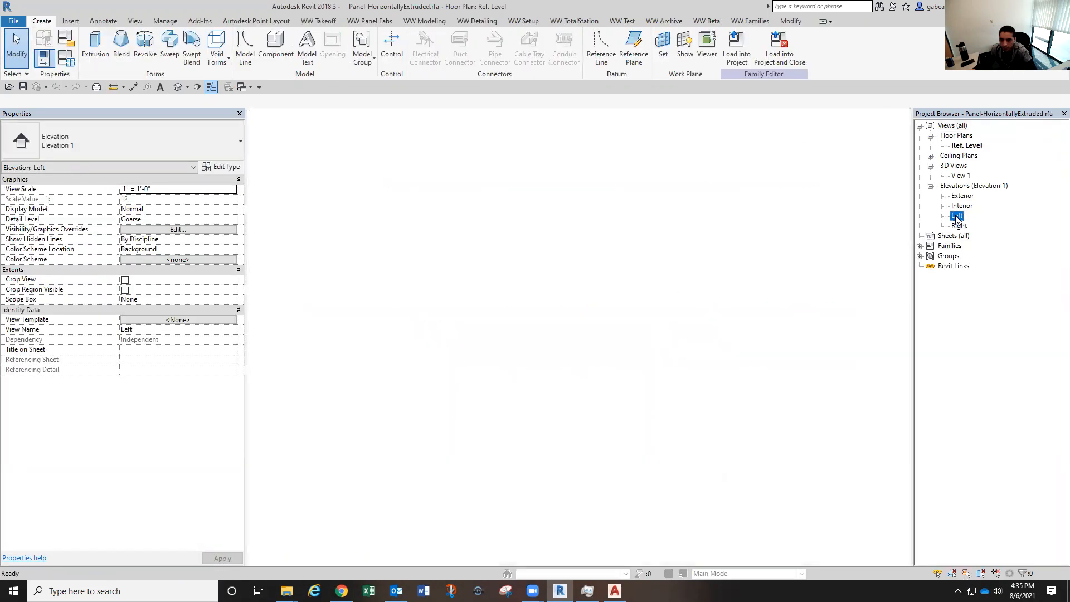
pyautogui.scroll(4, 546, 371)
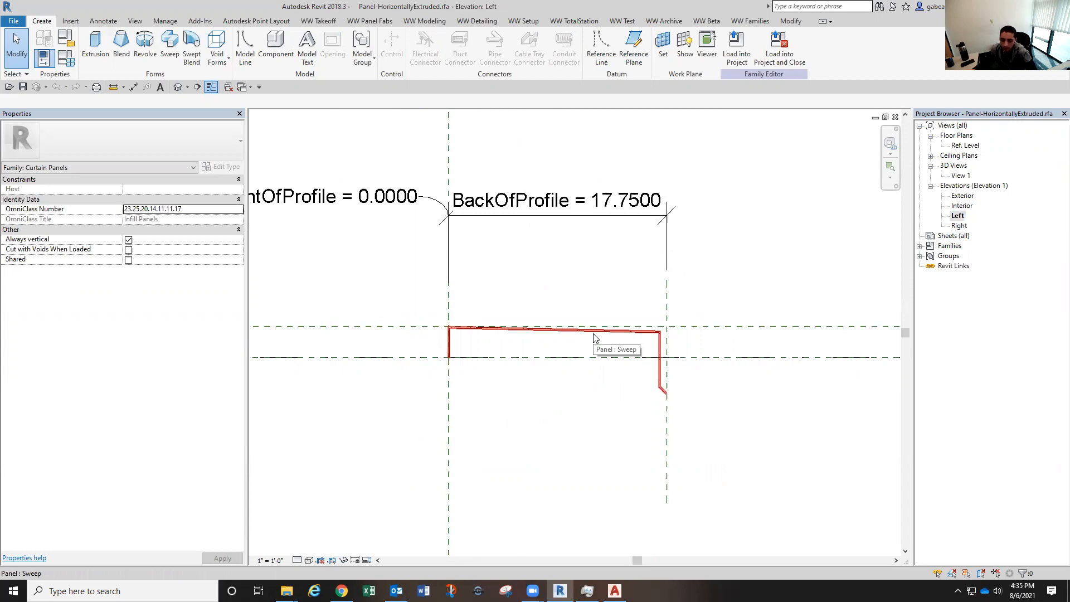
pyautogui.scroll(2, 523, 346)
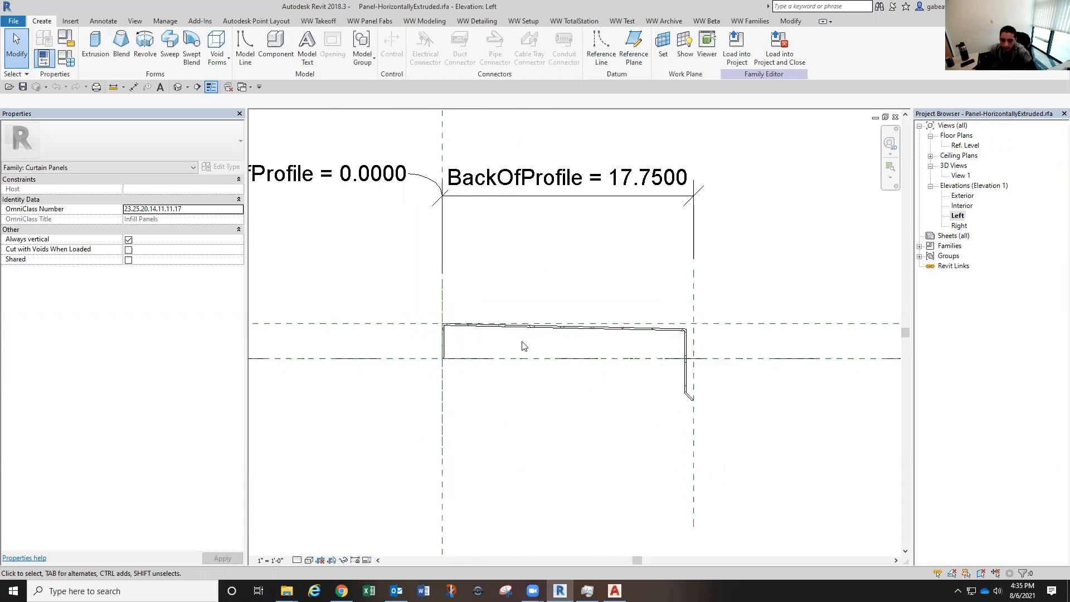
pyautogui.moveTo(523, 346); pyautogui.dragTo(505, 329, button='middle')
pyautogui.scroll(1, 505, 329)
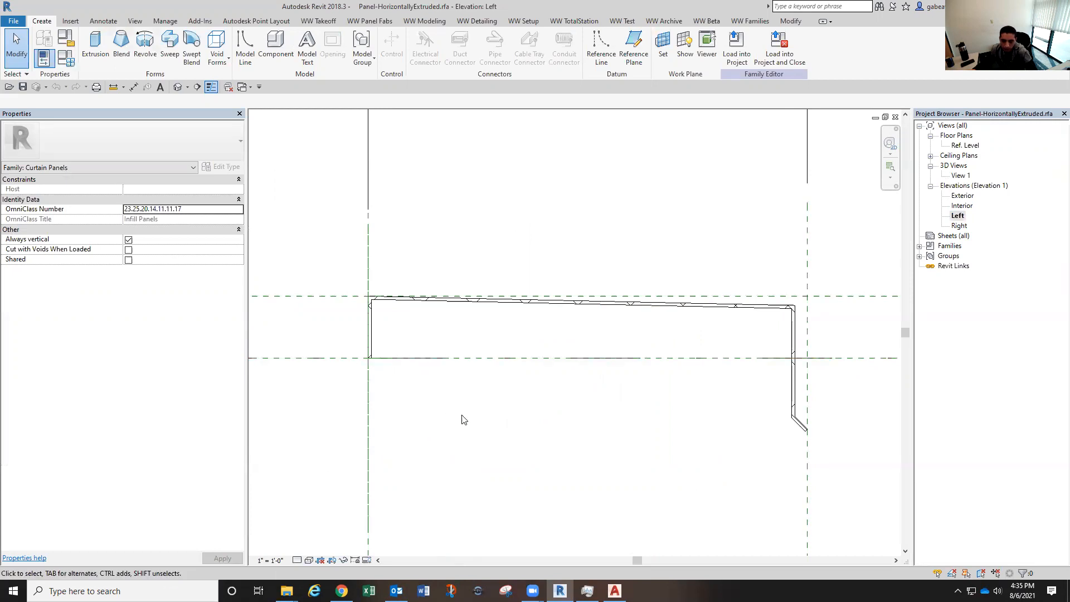
# Switch to AutoCAD and review the deeper parapet detail against the profile used in the panel family
pyautogui.click(615, 591)
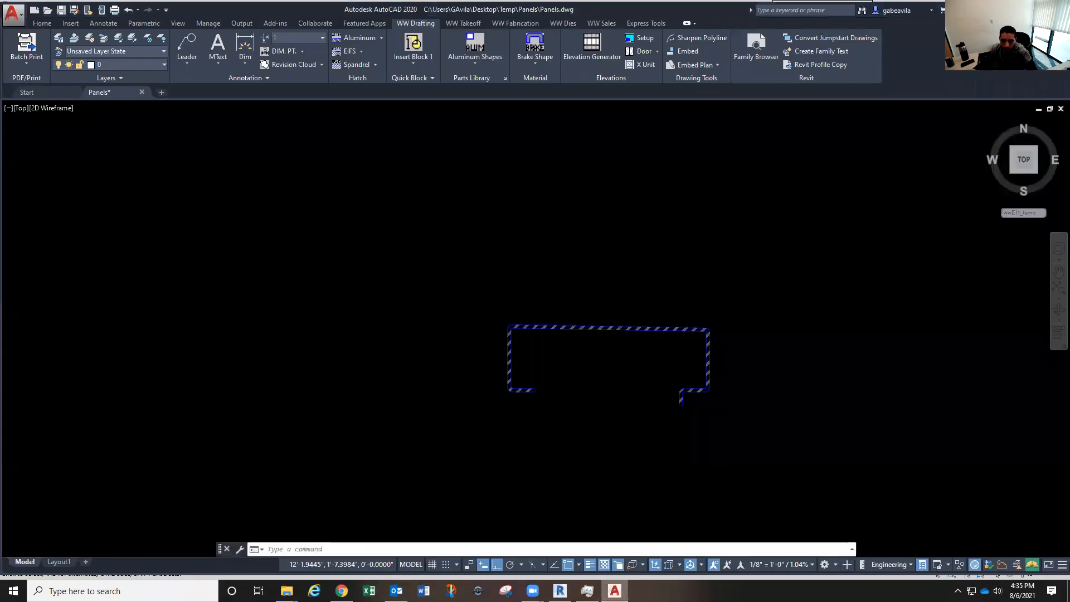
pyautogui.scroll(-5, 621, 432)
pyautogui.moveTo(223, 402); pyautogui.dragTo(435, 363, button='middle')
pyautogui.scroll(3, 435, 362)
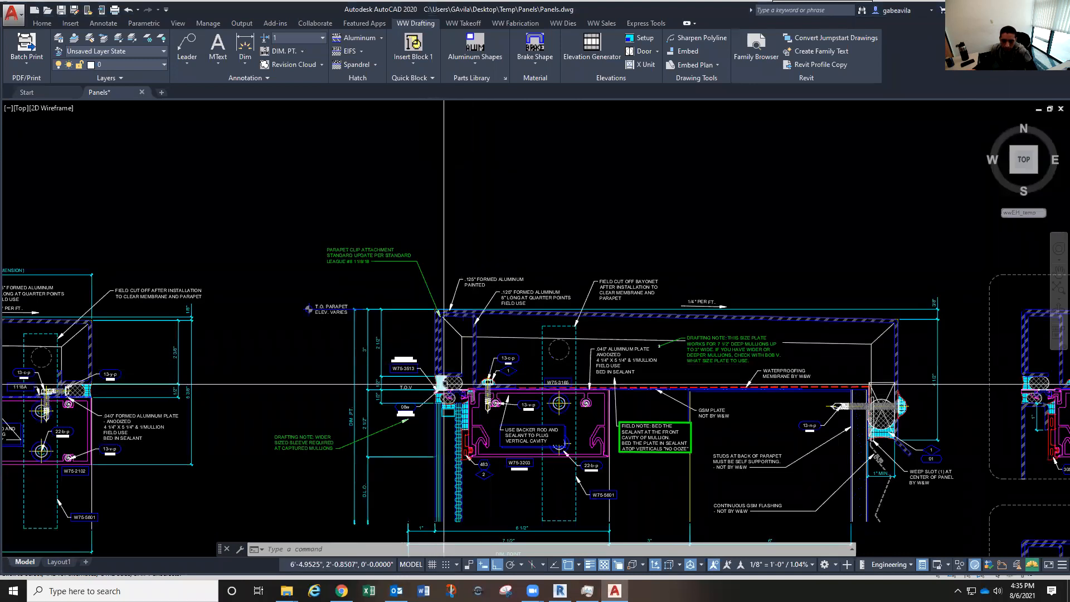
pyautogui.scroll(-5, 454, 372)
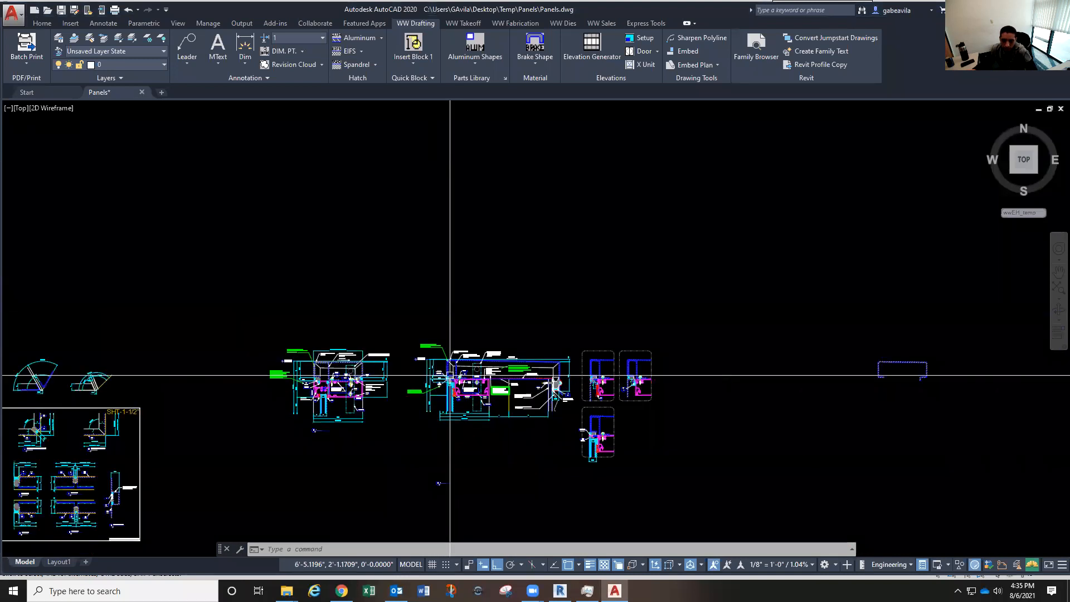
# Draw a short horizontal polyline outward from the outer arc's lower endpoint at the copied parapet profile's lower-left bend
pyautogui.moveTo(666, 403); pyautogui.dragTo(453, 393, button='middle')
pyautogui.scroll(10, 691, 365)
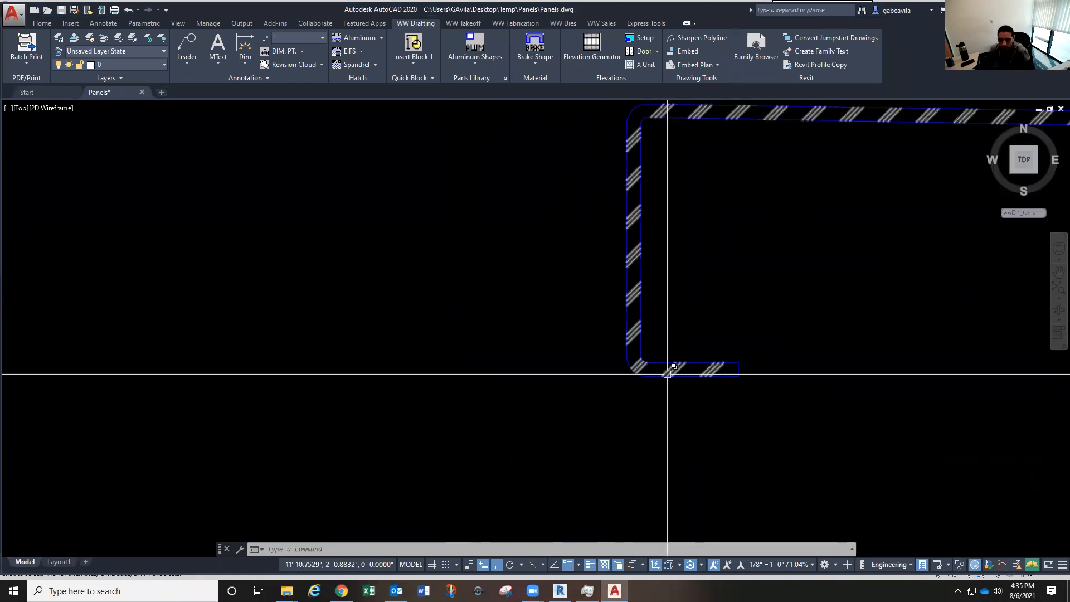
pyautogui.moveTo(666, 369); pyautogui.dragTo(628, 370, button='middle')
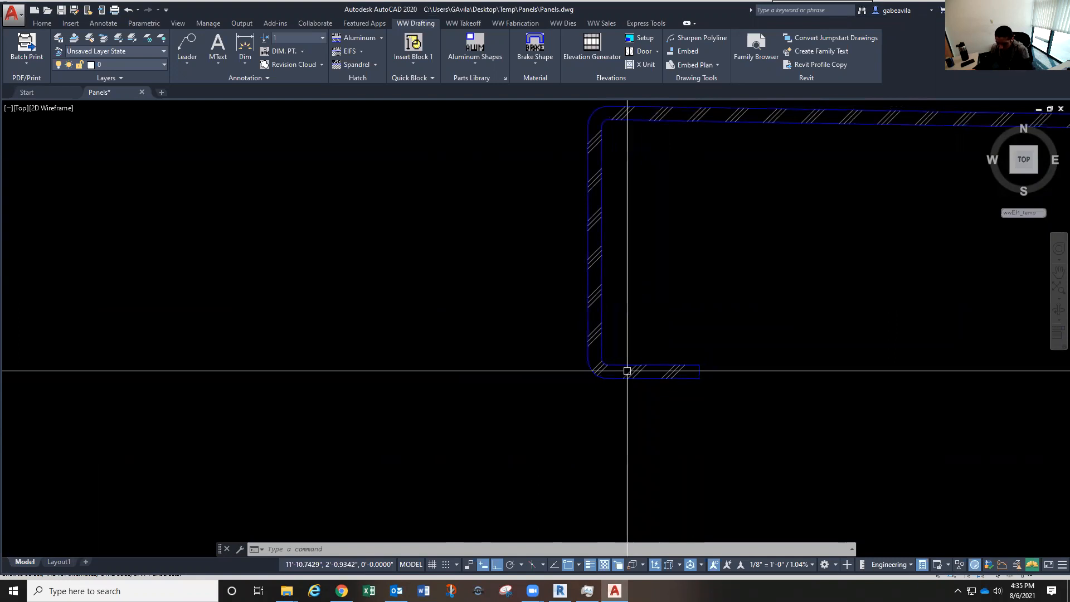
pyautogui.write('l')
pyautogui.press('Return')
pyautogui.scroll(4, 613, 368)
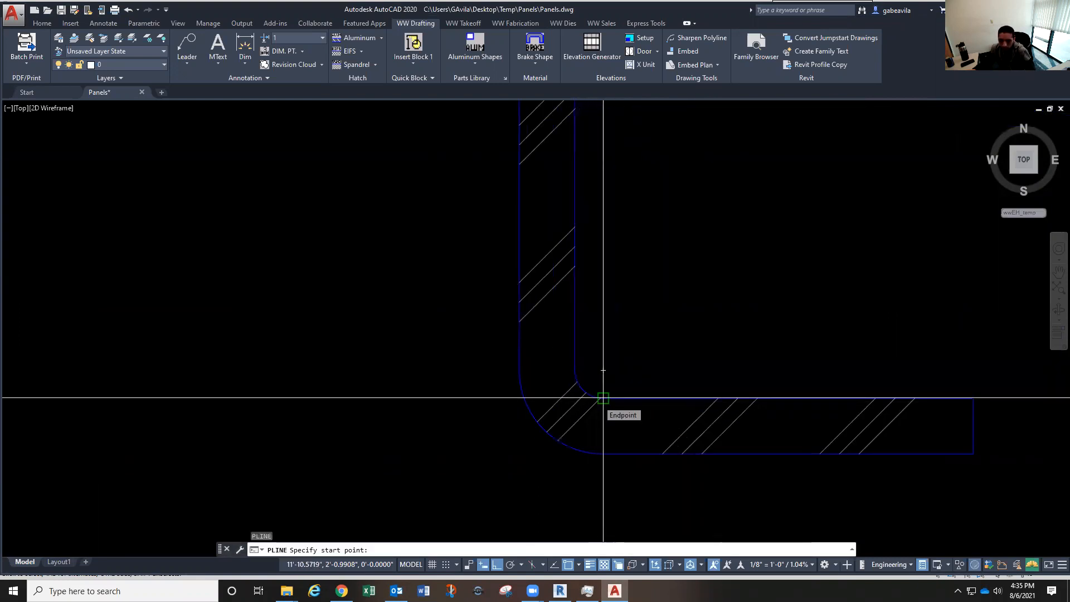
pyautogui.scroll(-6, 531, 371)
pyautogui.scroll(-4, 530, 371)
pyautogui.moveTo(427, 380)
pyautogui.mouseDown(button='middle')
pyautogui.moveTo(748, 382)
pyautogui.moveTo(638, 383)
pyautogui.mouseUp(button='middle')
pyautogui.moveTo(314, 374); pyautogui.dragTo(759, 374, button='middle')
pyautogui.scroll(6, 430, 377)
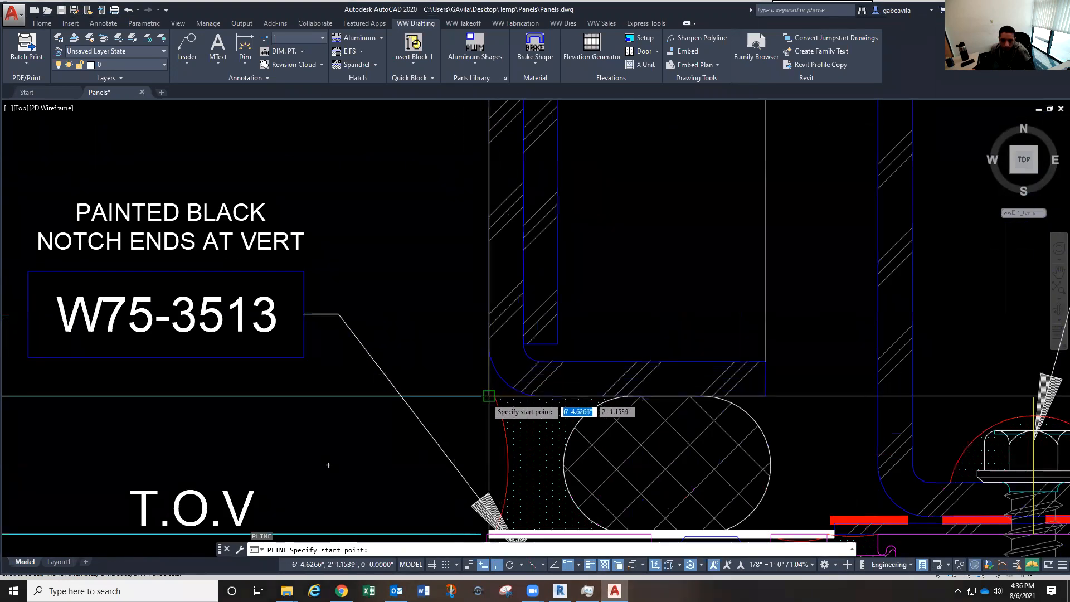
pyautogui.scroll(-10, 493, 395)
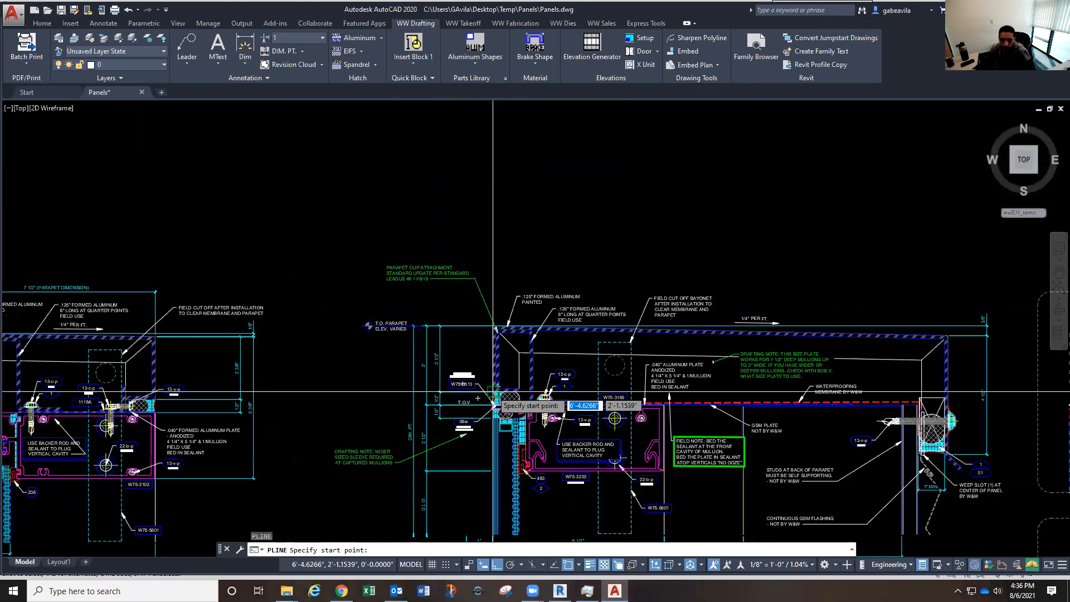
pyautogui.scroll(12, 730, 390)
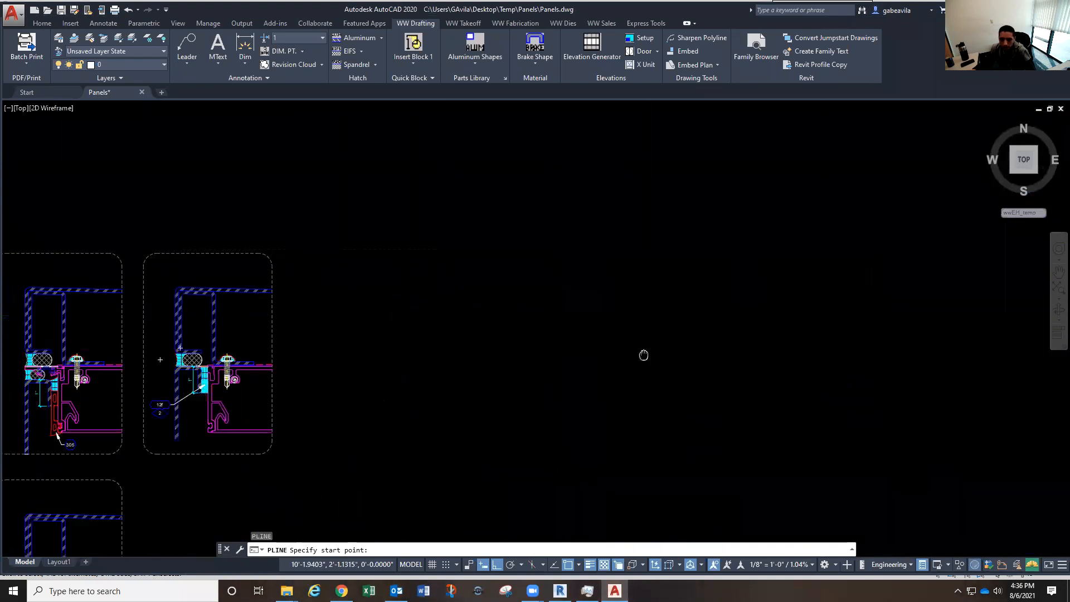
pyautogui.moveTo(786, 354); pyautogui.dragTo(649, 358, button='middle')
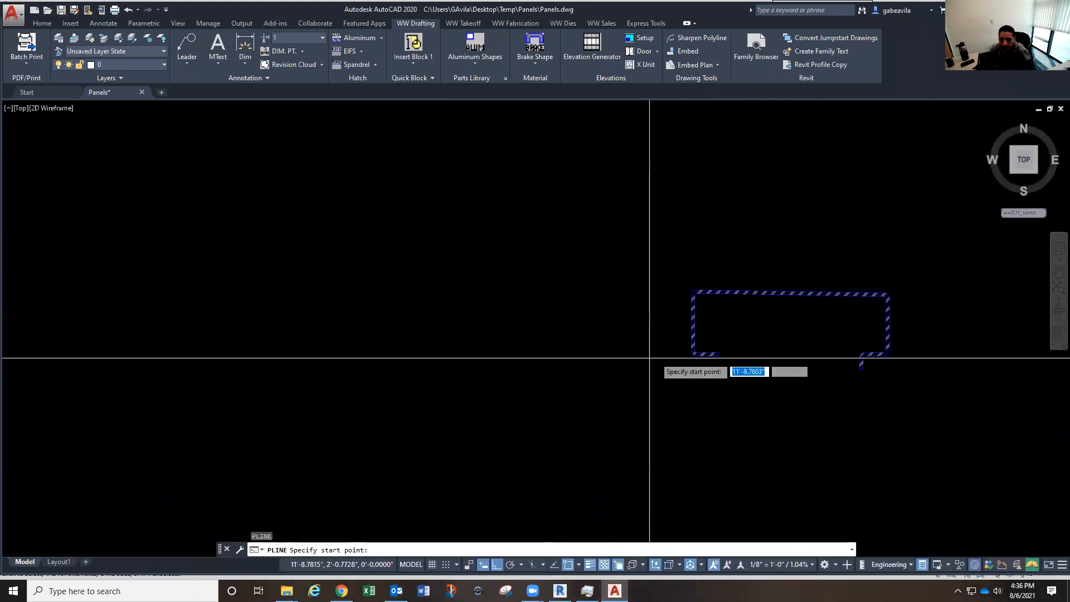
pyautogui.click(524, 373)
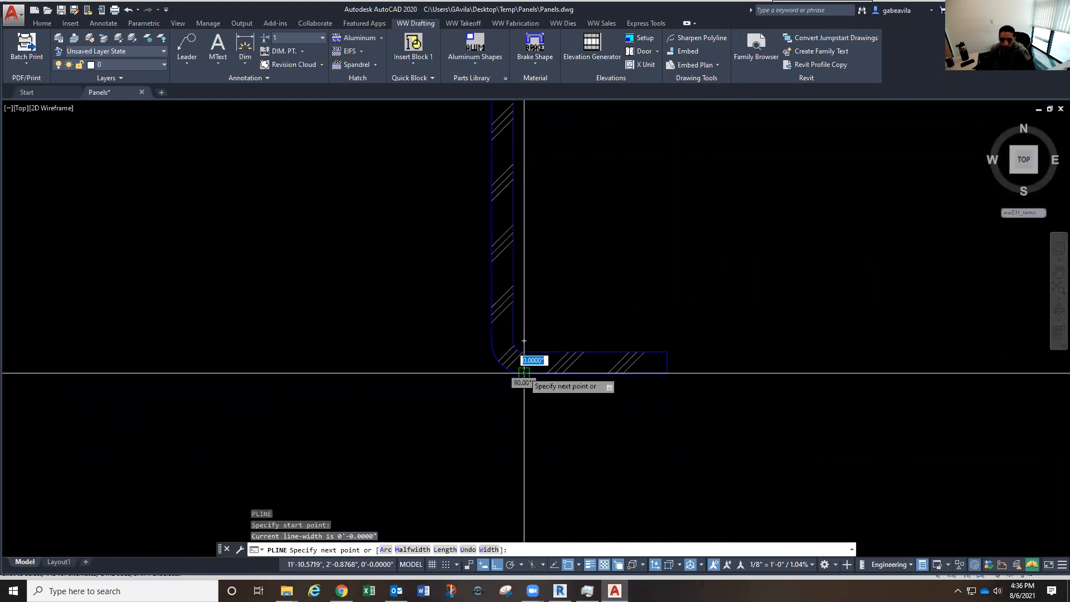
pyautogui.click(467, 380)
pyautogui.press('Escape')
# Erase the profile's hatch, both lower-left bend arcs and the inward return below the left leg
pyautogui.scroll(3, 503, 368)
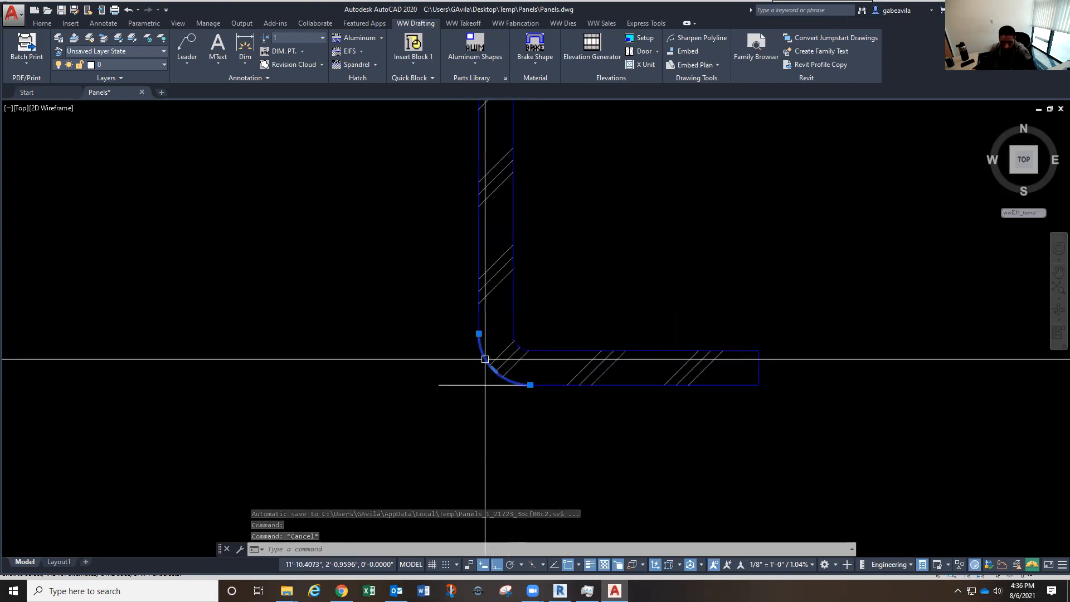
pyautogui.write('e')
pyautogui.press('Return')
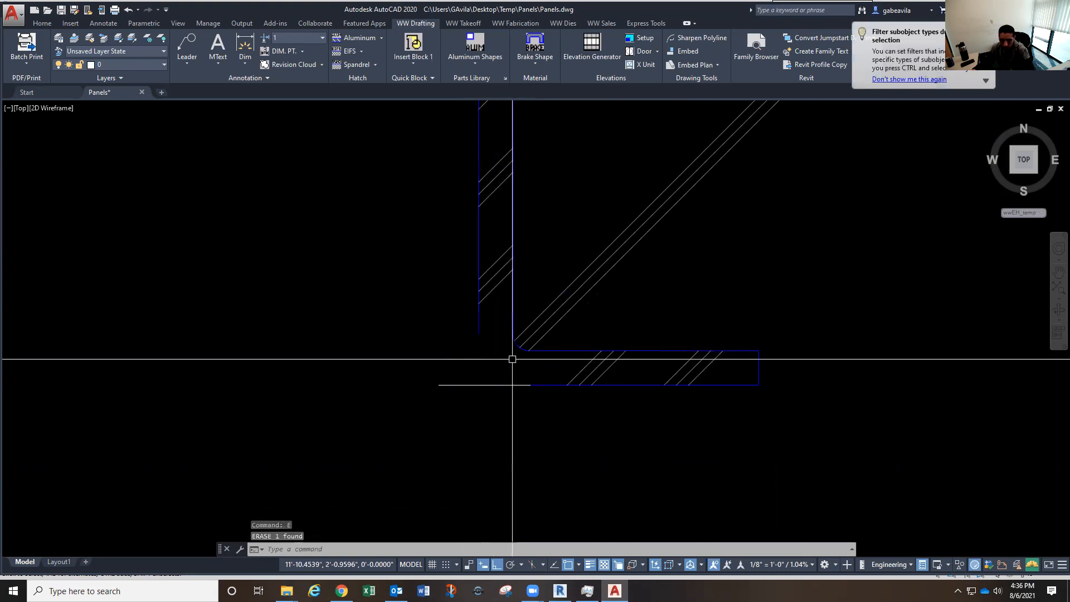
pyautogui.click(533, 338)
pyautogui.press('Delete')
pyautogui.click(521, 347)
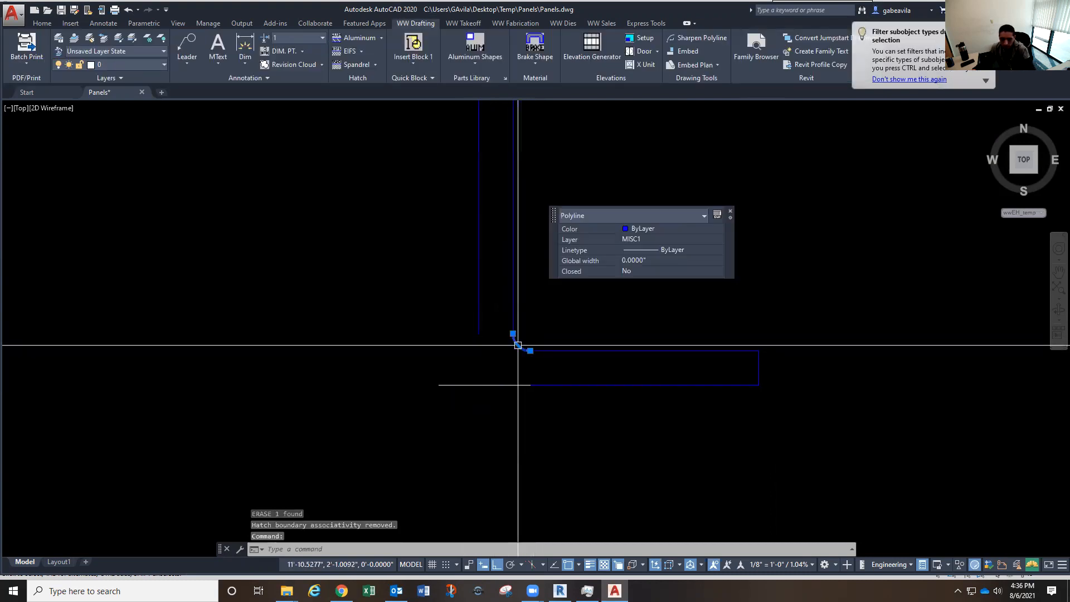
pyautogui.write('e')
pyautogui.press('Return')
pyautogui.click(532, 351)
pyautogui.press('Delete')
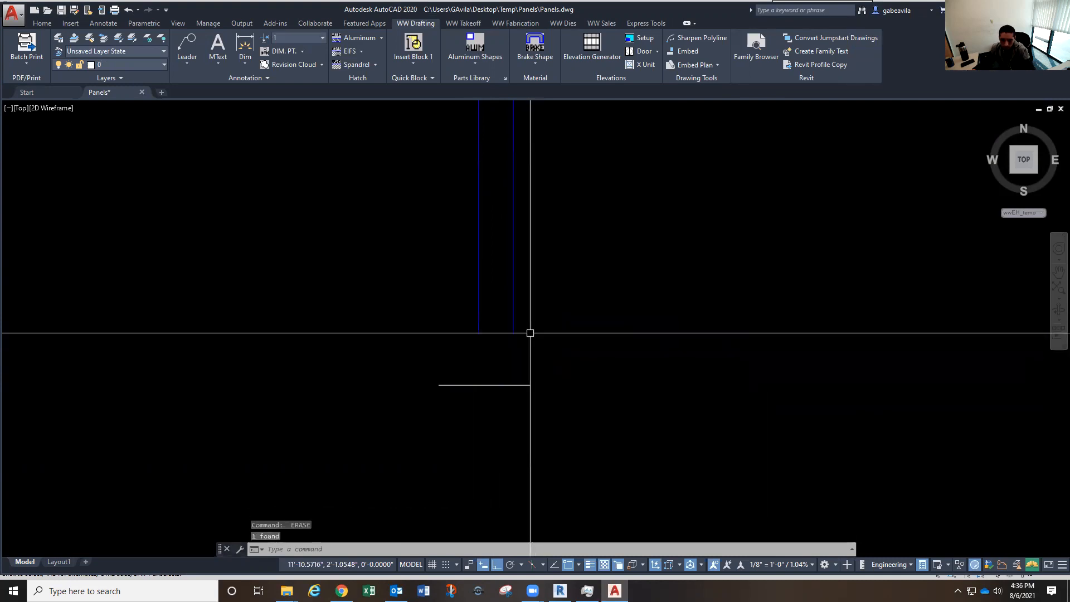
# Fillet both lines of the left leg to the horizontal construction line with zero radius, closing the leg with a square end
pyautogui.press('Return')
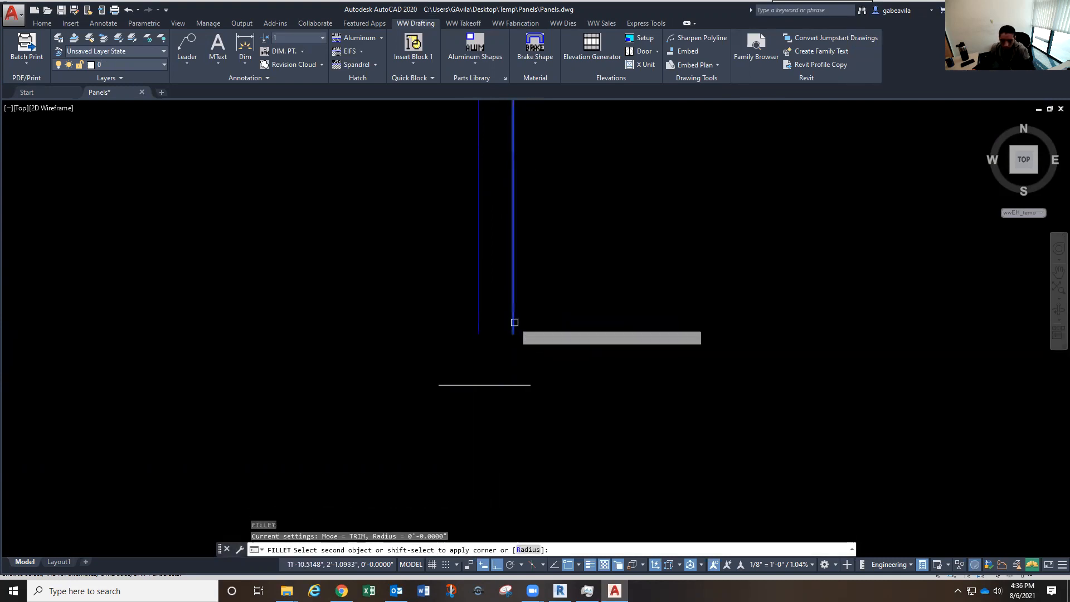
pyautogui.click(514, 324)
pyautogui.click(499, 384)
pyautogui.press('Return')
pyautogui.click(478, 321)
pyautogui.press('Escape')
pyautogui.press('Escape')
pyautogui.scroll(-5, 515, 387)
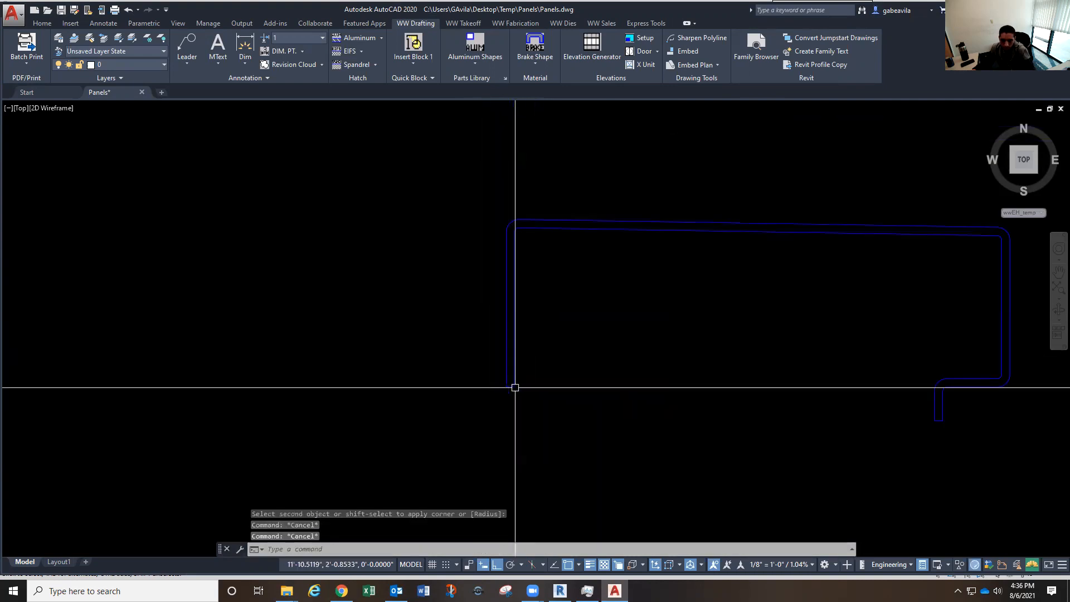
pyautogui.moveTo(659, 389)
pyautogui.mouseDown(button='middle')
pyautogui.moveTo(618, 389)
pyautogui.moveTo(569, 410)
pyautogui.moveTo(594, 401)
pyautogui.mouseUp(button='middle')
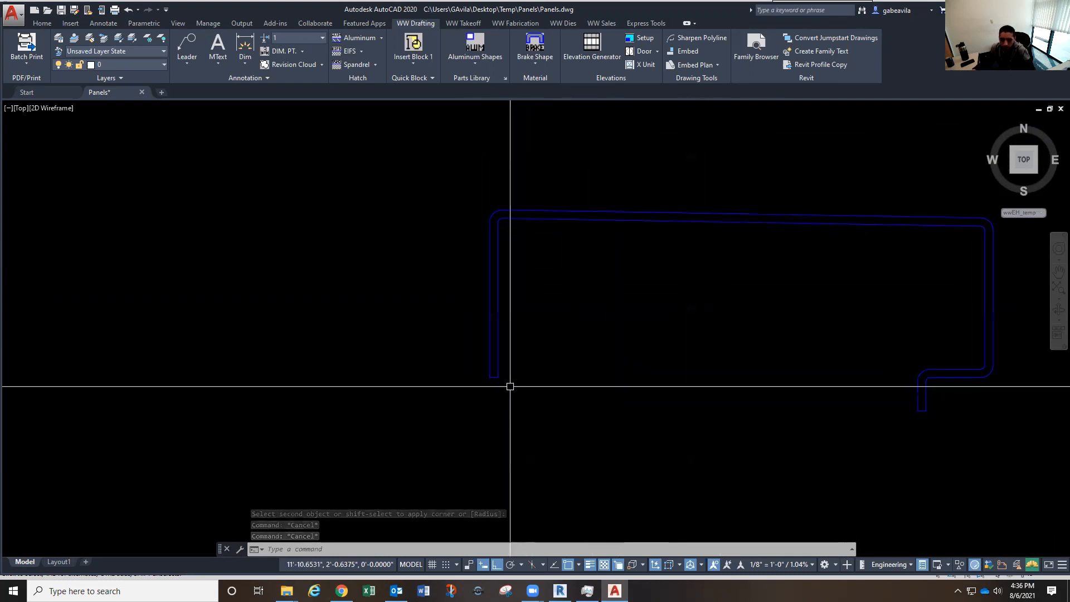
pyautogui.moveTo(552, 429); pyautogui.dragTo(574, 416, button='middle')
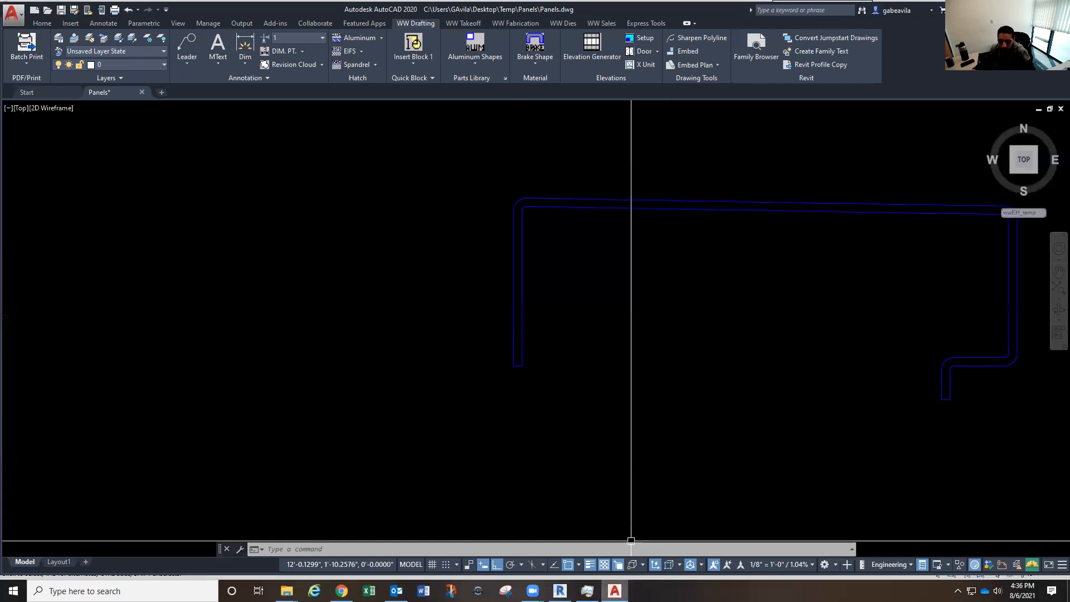
# Switch to Revit to check the panel profile in the Left elevation, and return to the trimmed profile in AutoCAD
pyautogui.click(560, 591)
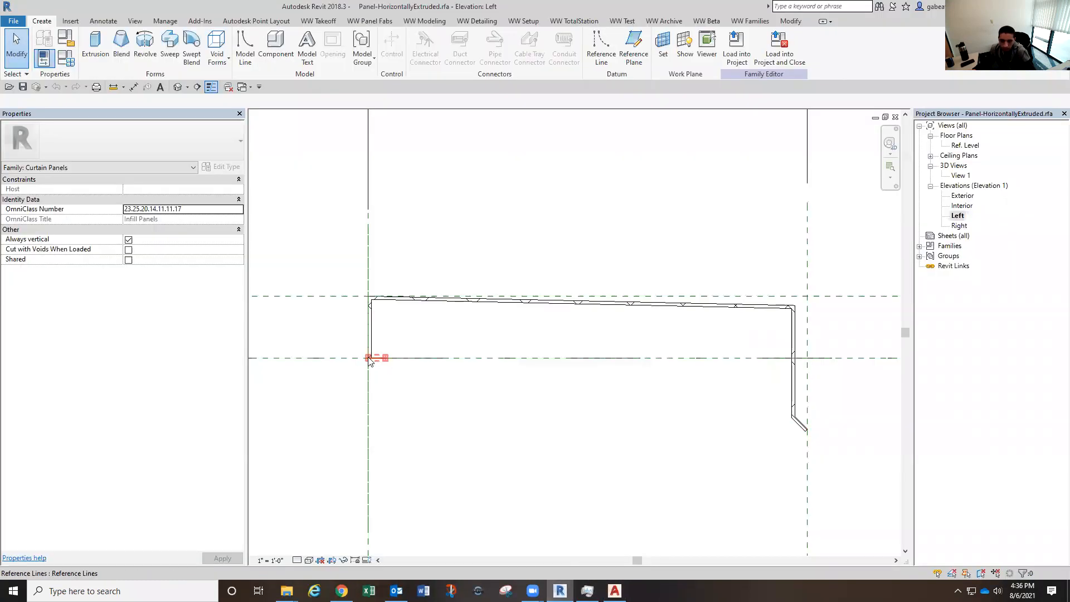
pyautogui.scroll(1, 375, 315)
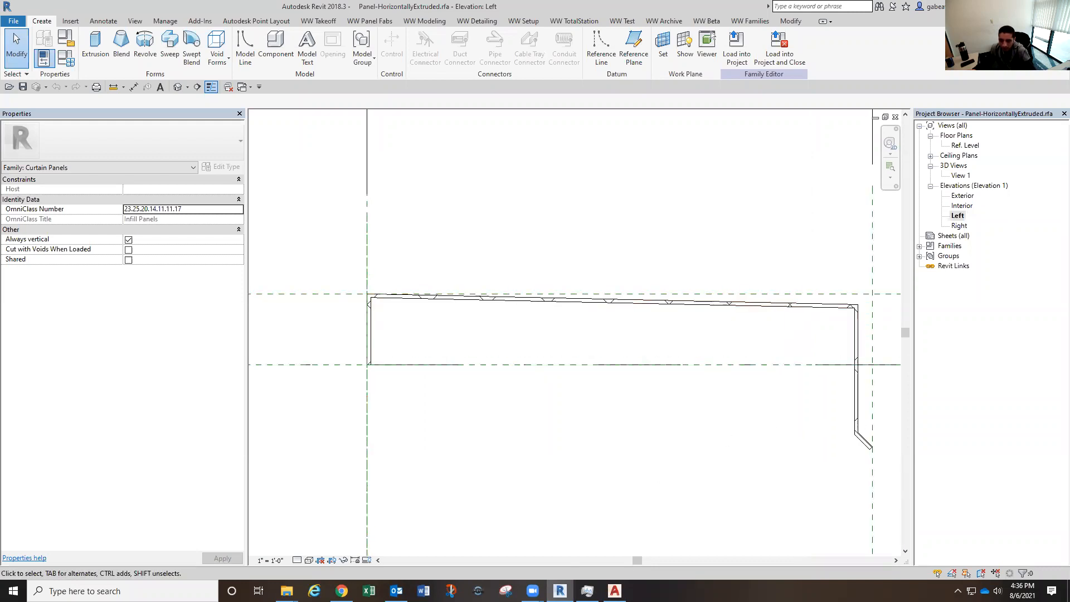
pyautogui.click(615, 591)
pyautogui.moveTo(709, 384); pyautogui.dragTo(638, 381, button='middle')
pyautogui.moveTo(703, 353); pyautogui.dragTo(588, 374, button='middle')
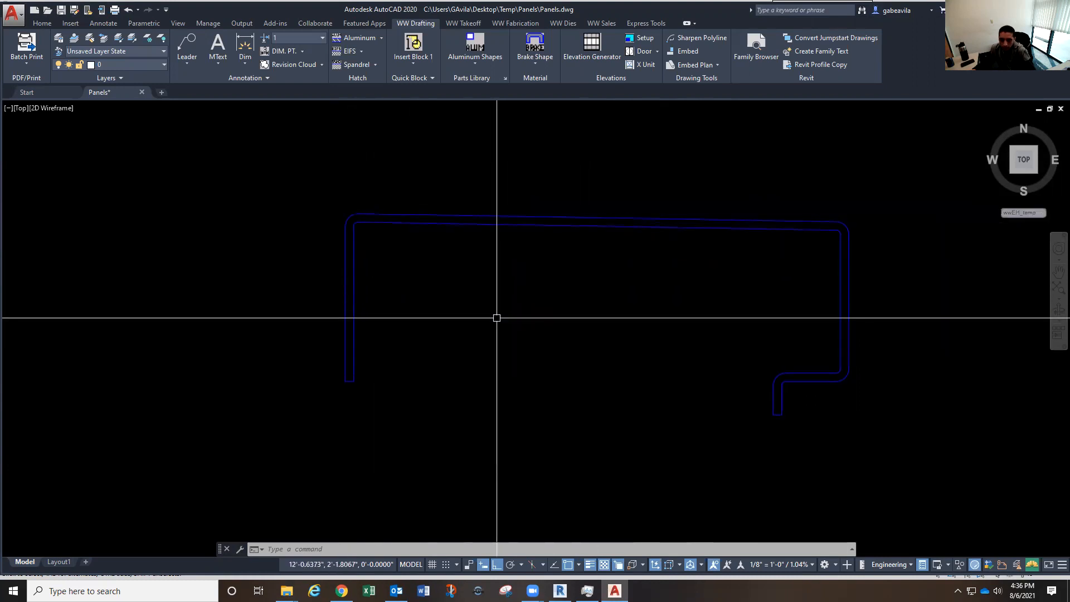
# Examine the rear leg and sealant joint of the 7 1/2" parapet detail
pyautogui.scroll(-4, 797, 432)
pyautogui.scroll(2, 299, 389)
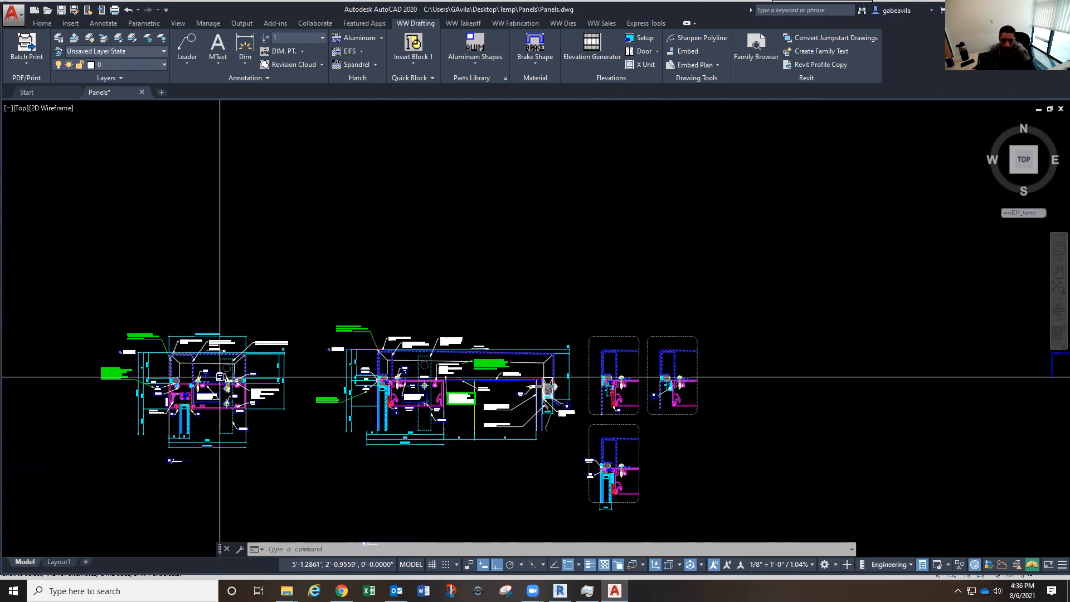
pyautogui.scroll(5, 267, 381)
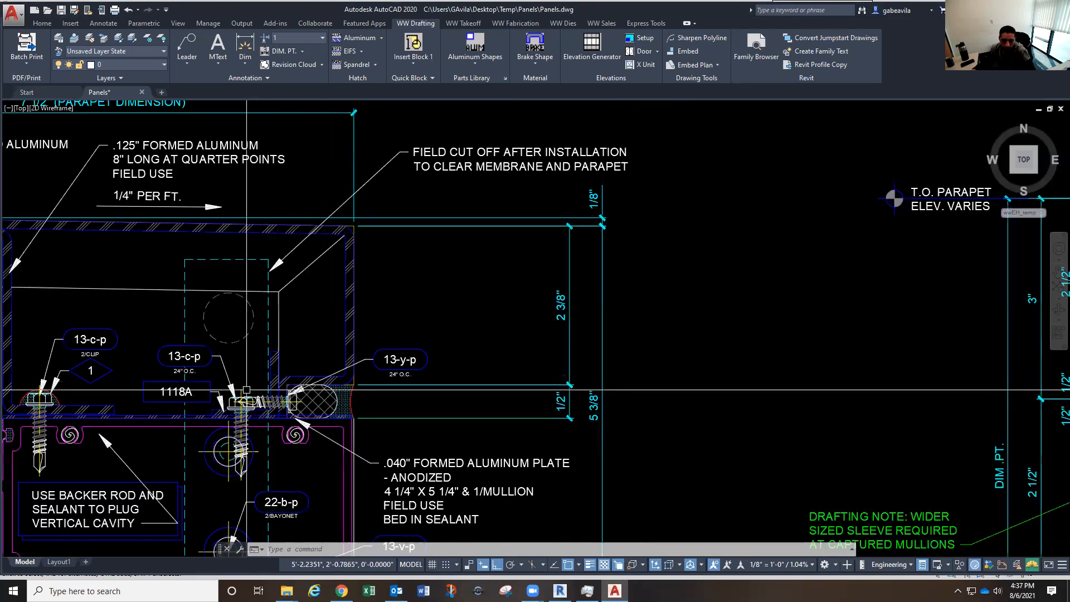
pyautogui.scroll(-6, 246, 389)
# Draw a short horizontal polyline outward from the outer arc's lower endpoint at the profile's lower-right bend
pyautogui.scroll(8, 752, 365)
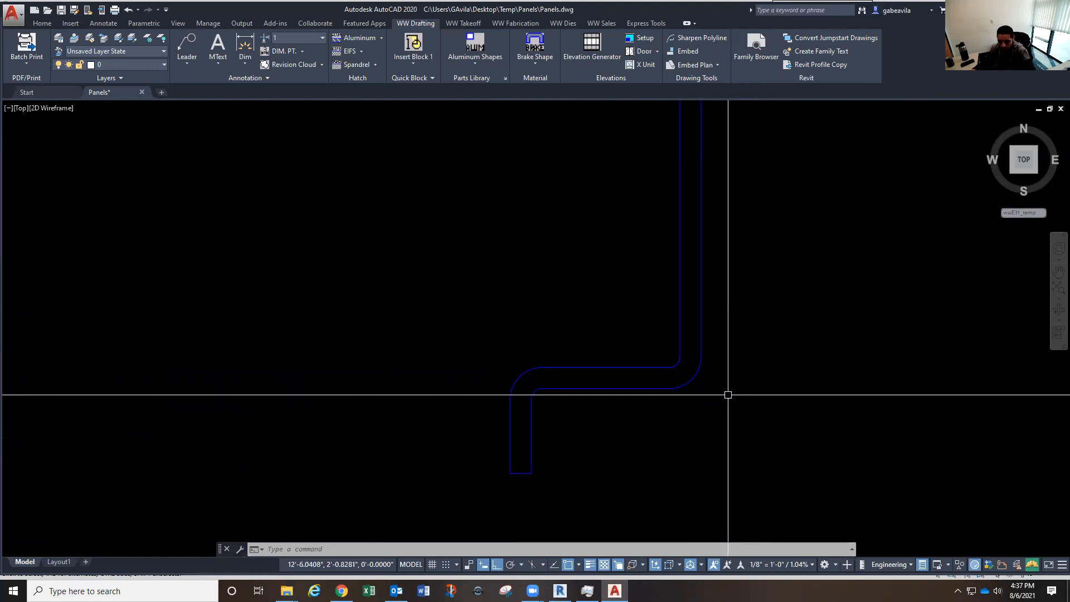
pyautogui.press('Return')
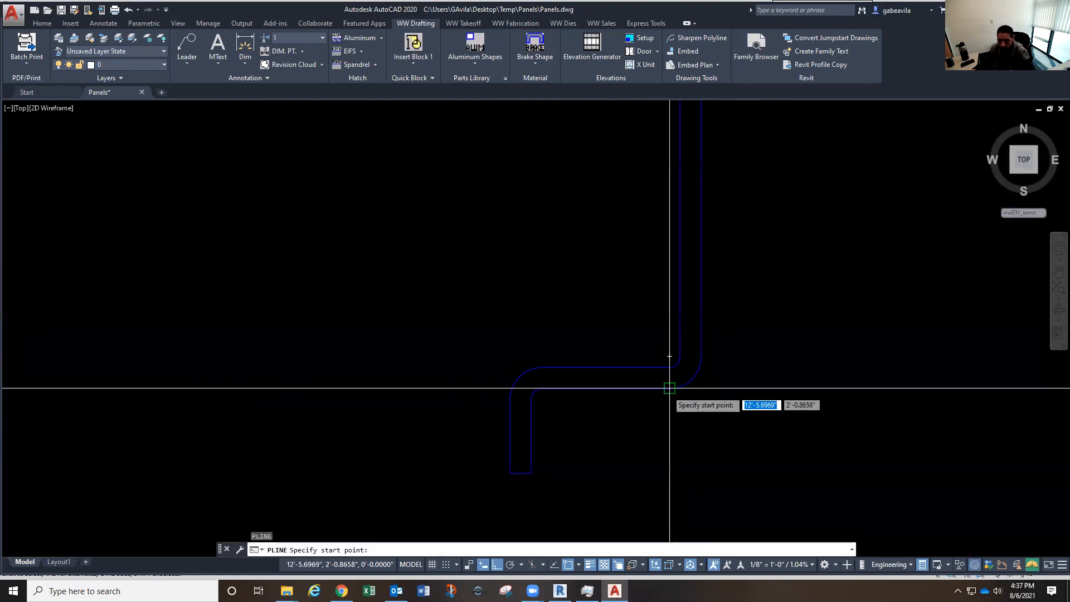
pyautogui.click(670, 388)
pyautogui.click(745, 389)
pyautogui.press('Escape')
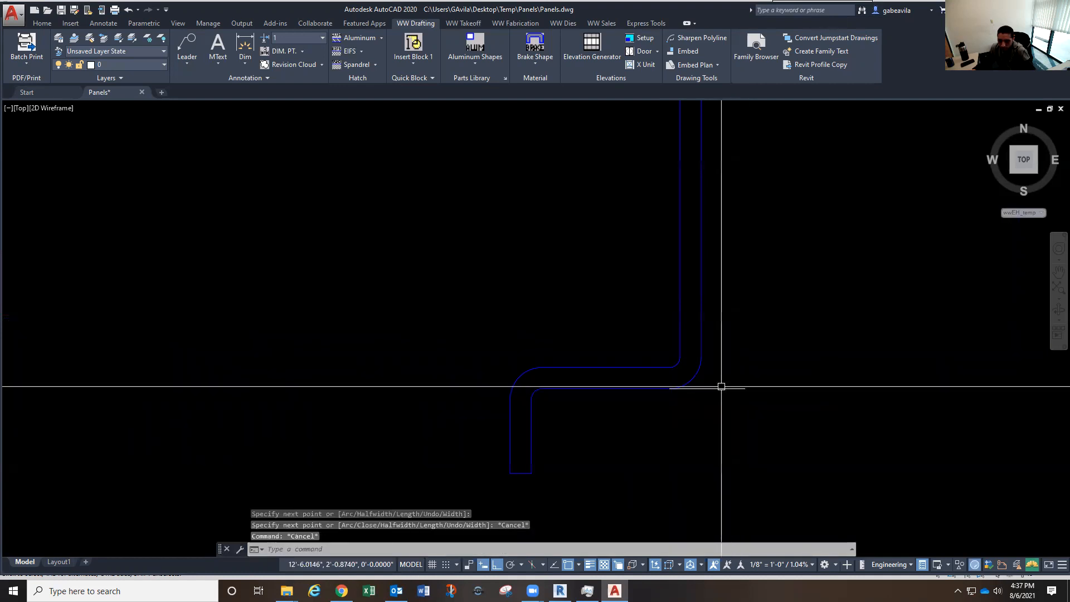
# Erase both lower-right bend arcs and the stepped return below the right leg
pyautogui.click(691, 372)
pyautogui.write('e')
pyautogui.press('Return')
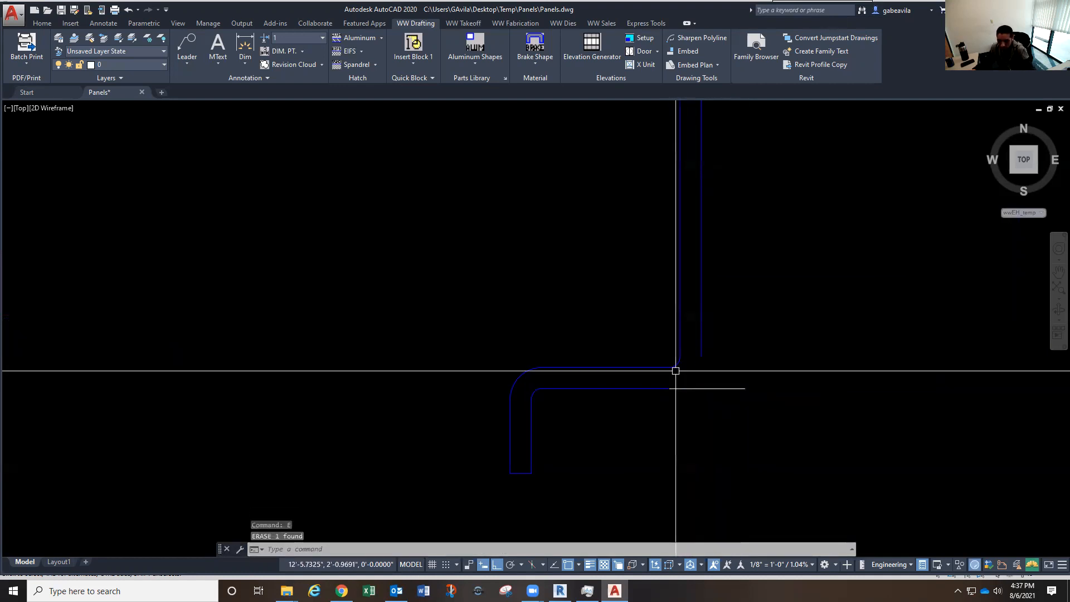
pyautogui.click(675, 362)
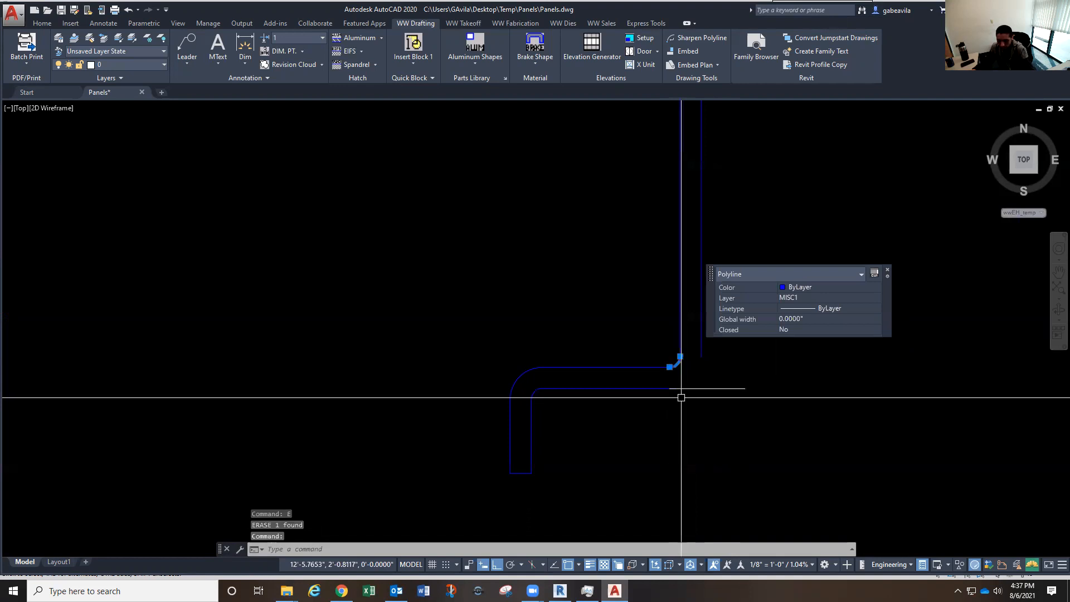
pyautogui.write('e')
pyautogui.press('Return')
pyautogui.click(663, 367)
pyautogui.write('e')
pyautogui.press('Return')
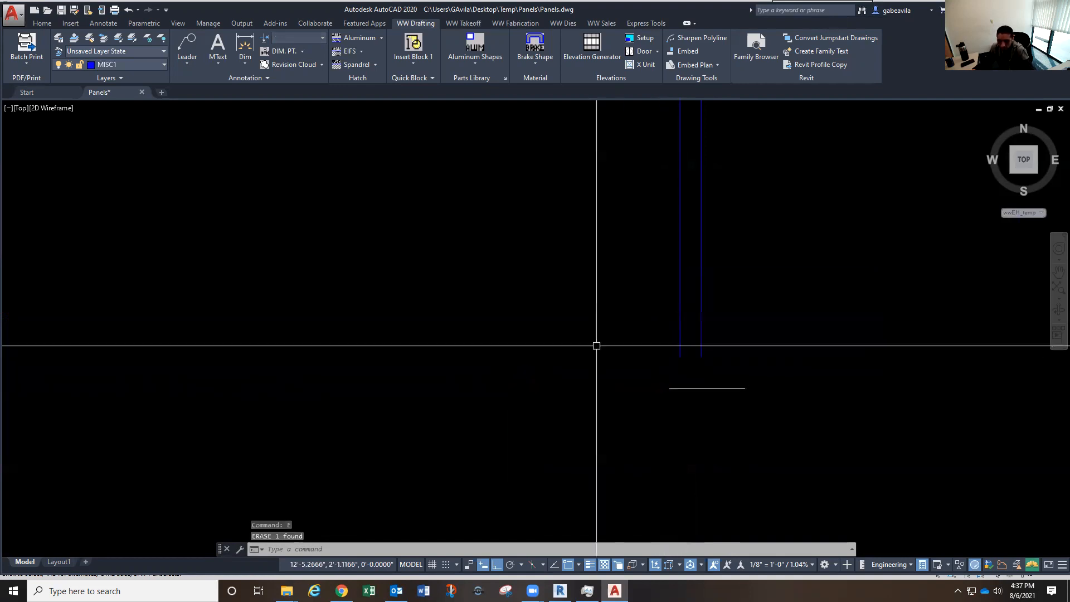
# Fillet both lines of the right leg to the horizontal construction line with zero radius, closing the leg with a square end
pyautogui.write('f')
pyautogui.press('Return')
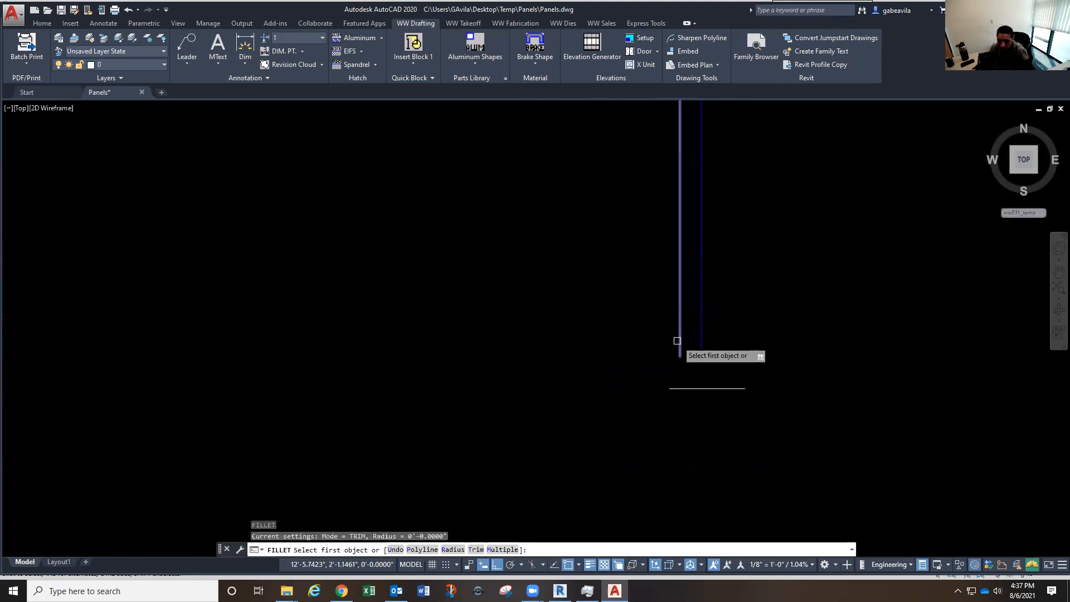
pyautogui.click(677, 340)
pyautogui.click(693, 387)
pyautogui.press('Return')
pyautogui.click(700, 354)
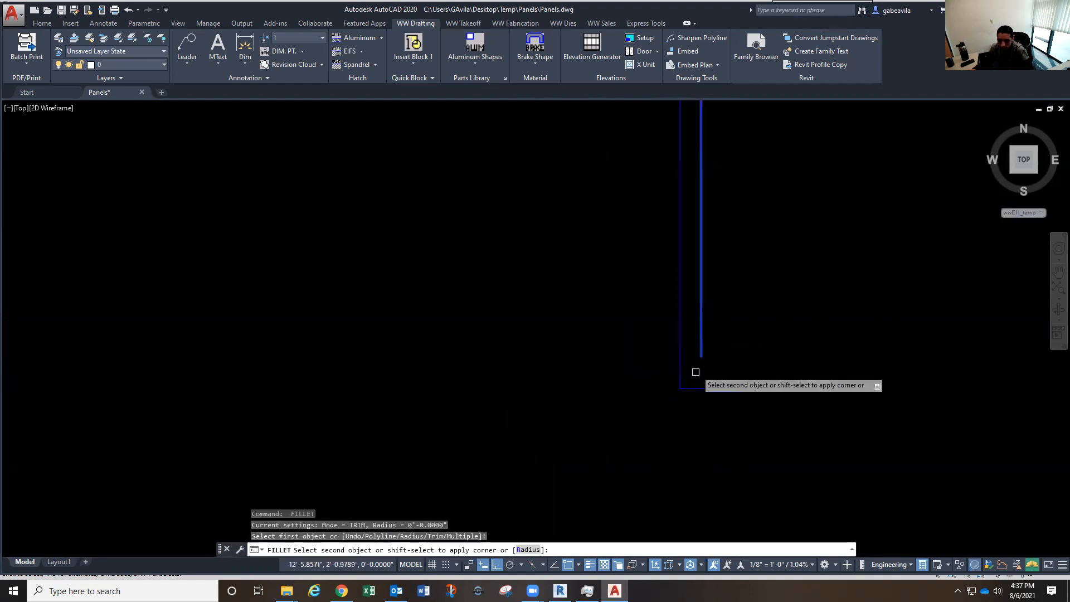
pyautogui.press('Escape')
pyautogui.press('Escape')
pyautogui.scroll(-4, 710, 363)
pyautogui.scroll(4, 654, 368)
pyautogui.scroll(-2, 655, 374)
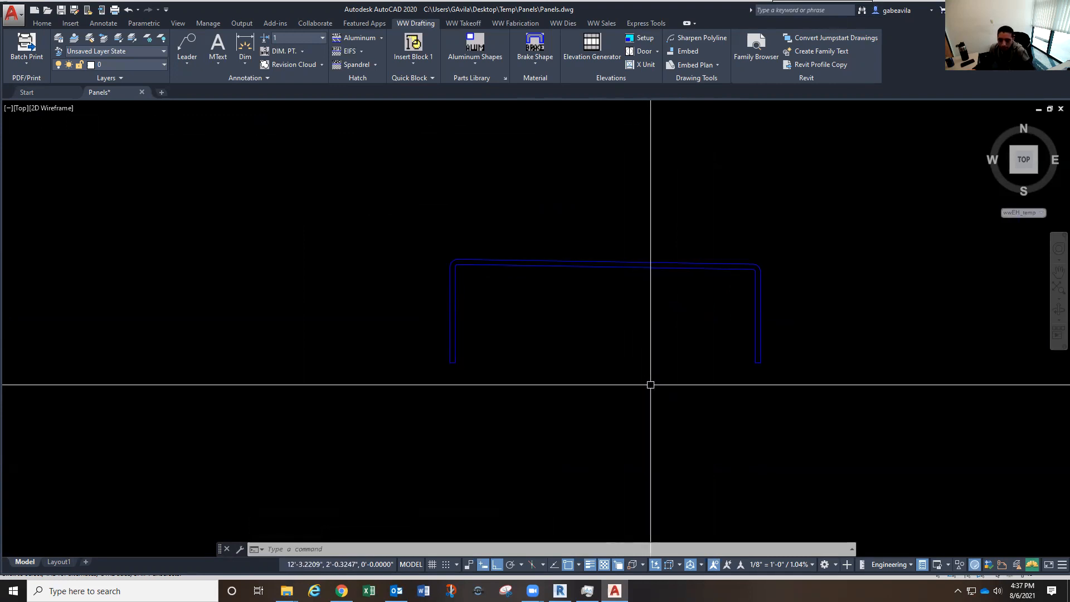
# Apply Sharpen Polyline to the whole profile with a maximum radius of 0.25 to square off its rounded corners
pyautogui.scroll(2, 652, 359)
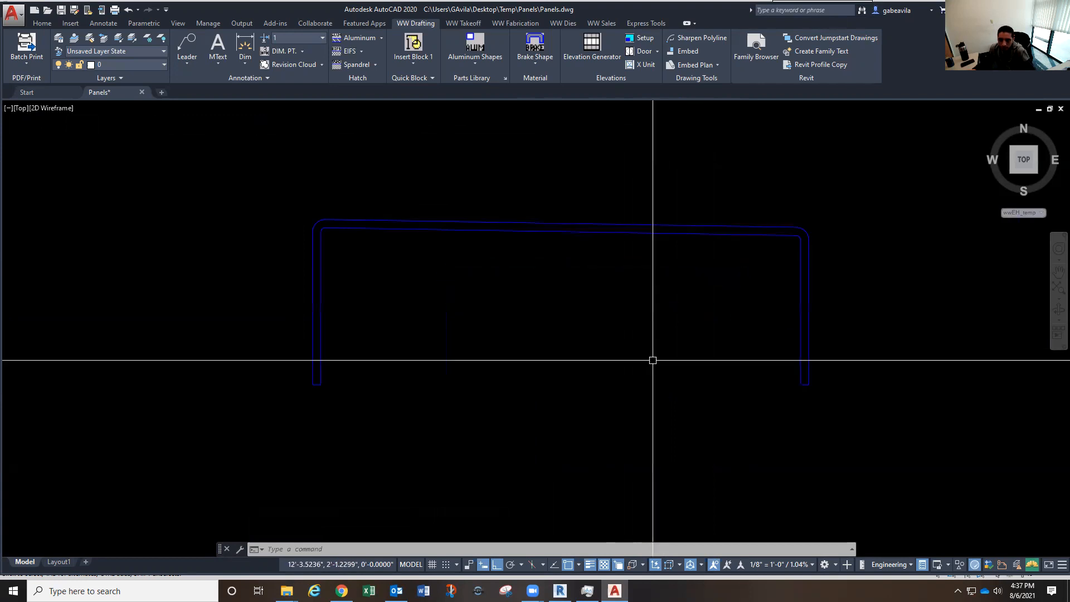
pyautogui.click(697, 41)
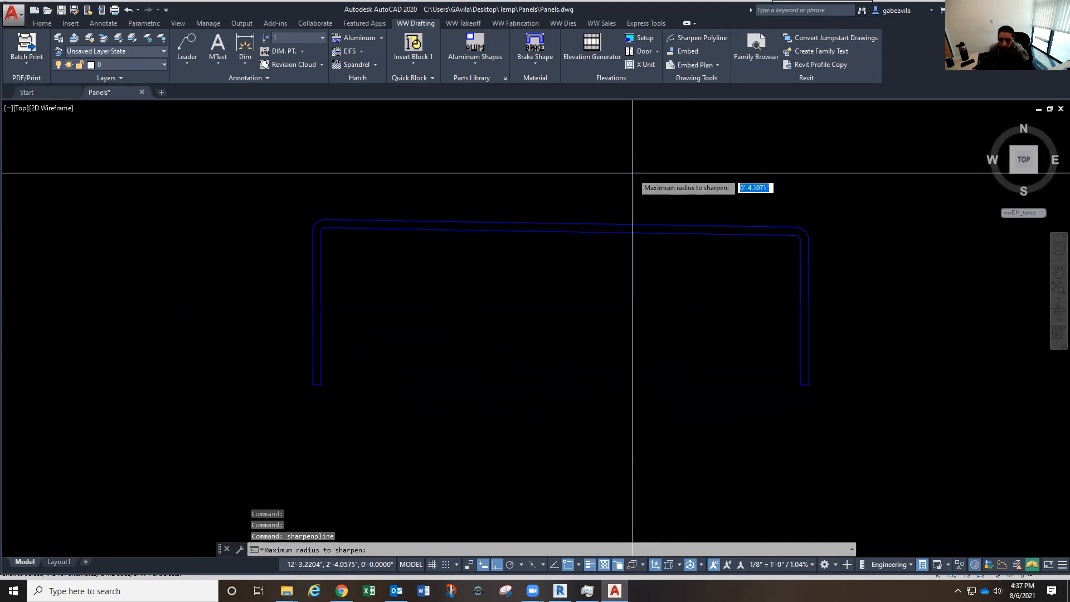
pyautogui.write('0.2')
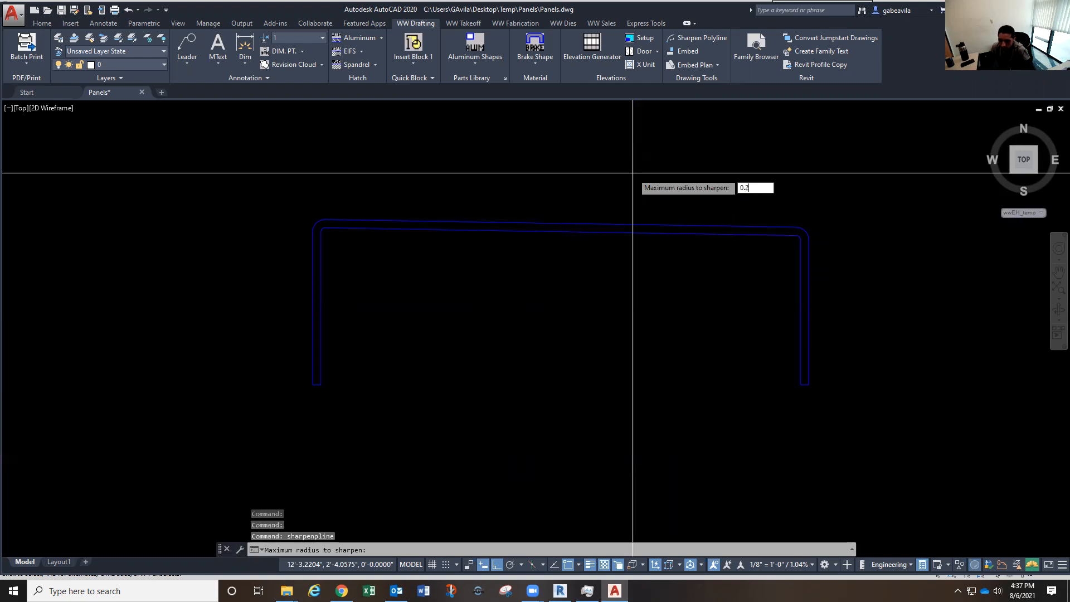
pyautogui.write('5')
pyautogui.press('Return')
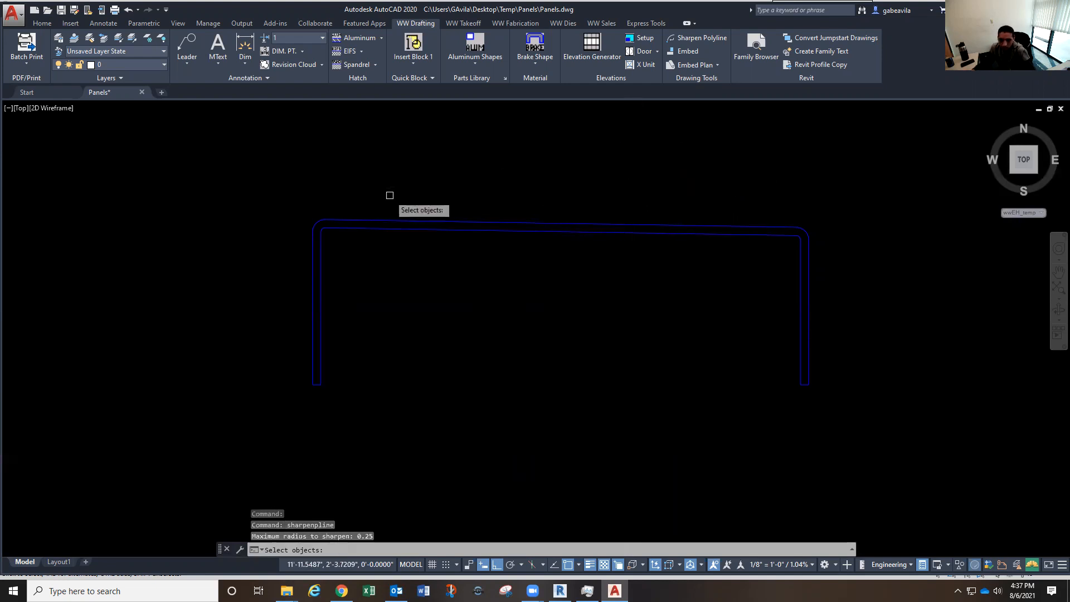
pyautogui.click(256, 167)
pyautogui.click(848, 406)
pyautogui.press('Return')
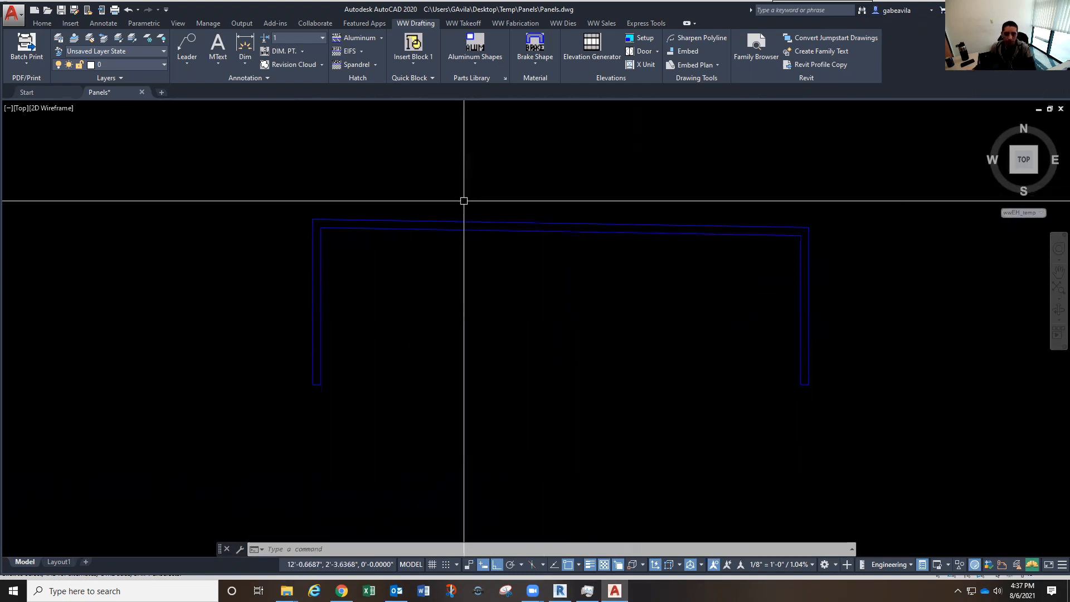
# Copy the whole U-shaped parapet profile to the clipboard, using the left leg's lower outer corner as base point
pyautogui.moveTo(450, 303); pyautogui.dragTo(571, 302, button='middle')
pyautogui.scroll(-8, 572, 302)
pyautogui.scroll(5, 203, 299)
pyautogui.scroll(6, 292, 300)
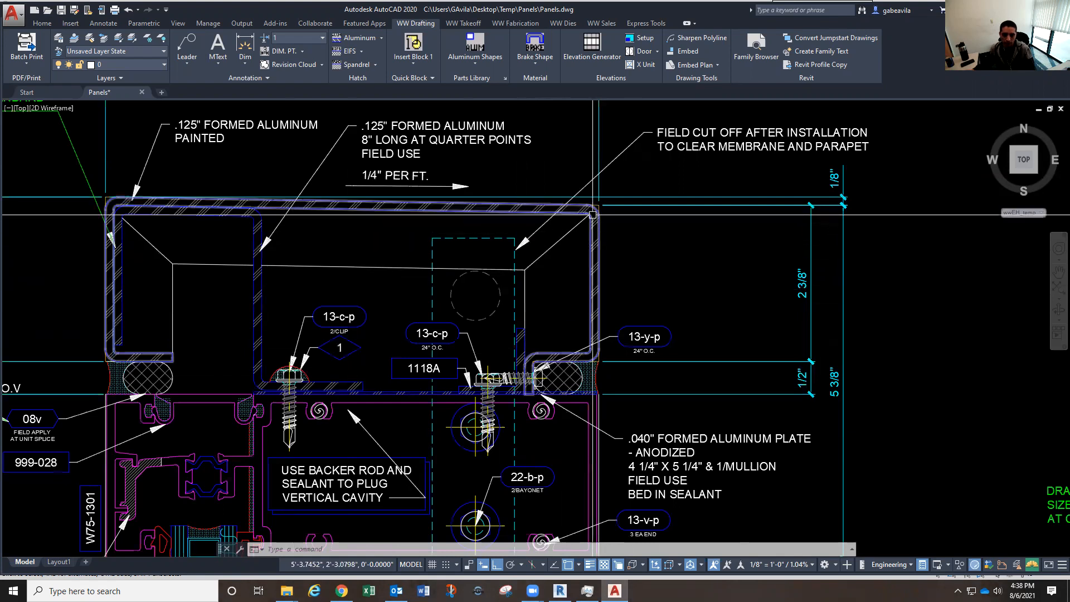
pyautogui.scroll(-7, 287, 304)
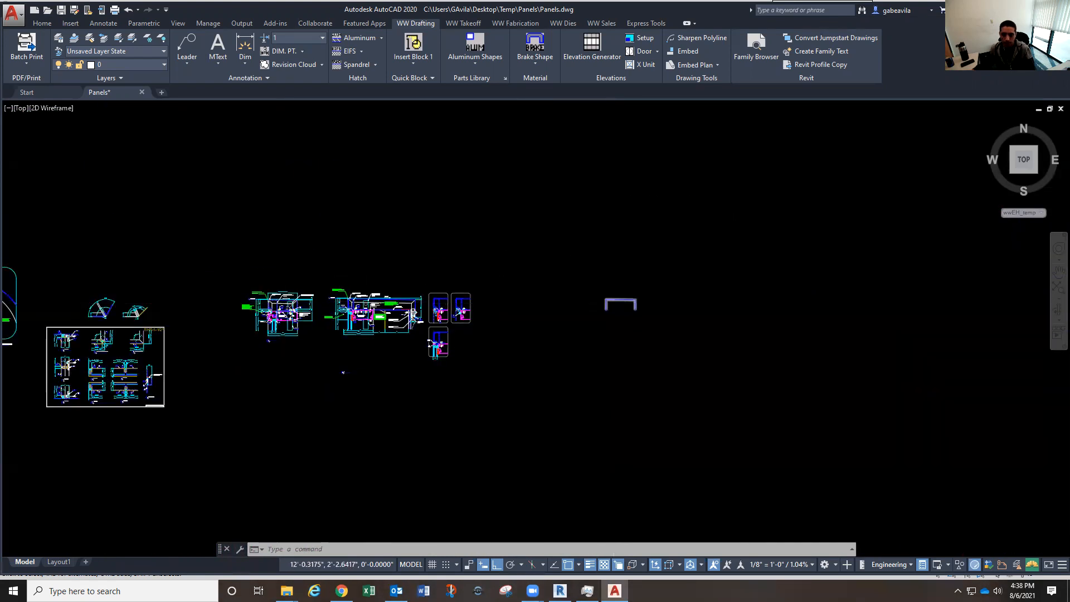
pyautogui.scroll(12, 622, 303)
pyautogui.moveTo(622, 304); pyautogui.dragTo(573, 305, button='middle')
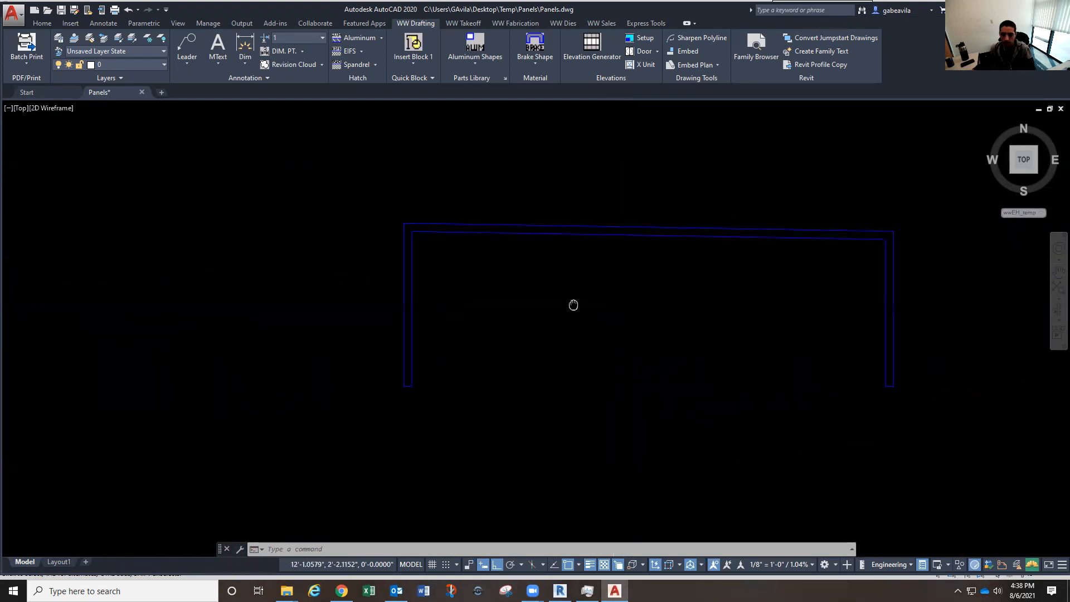
pyautogui.click(528, 306)
pyautogui.click(444, 196)
pyautogui.hotkey('ctrl', 'shift', 'c')
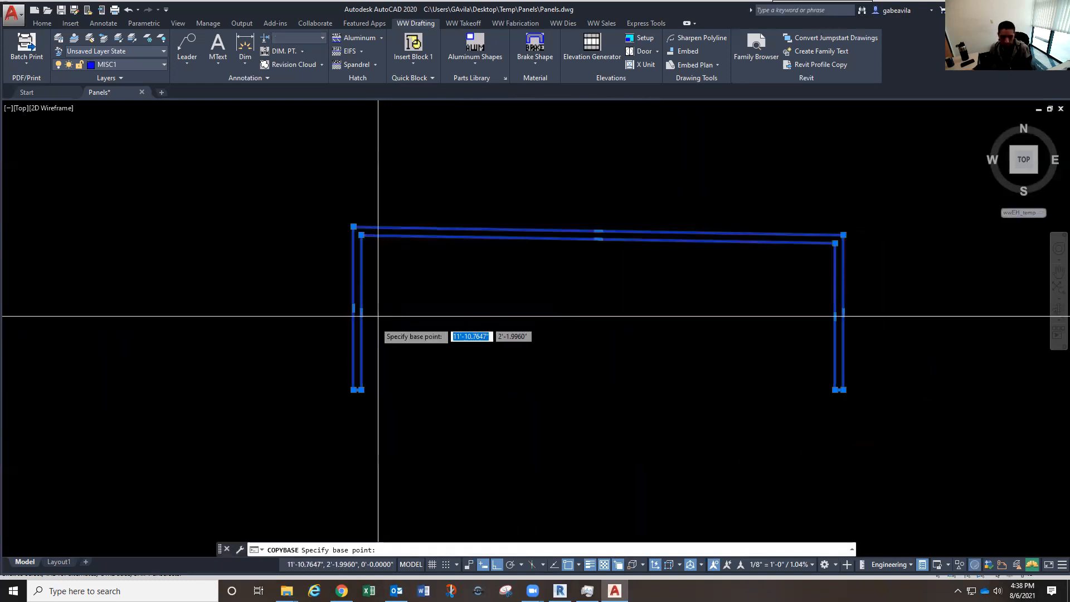
pyautogui.click(347, 390)
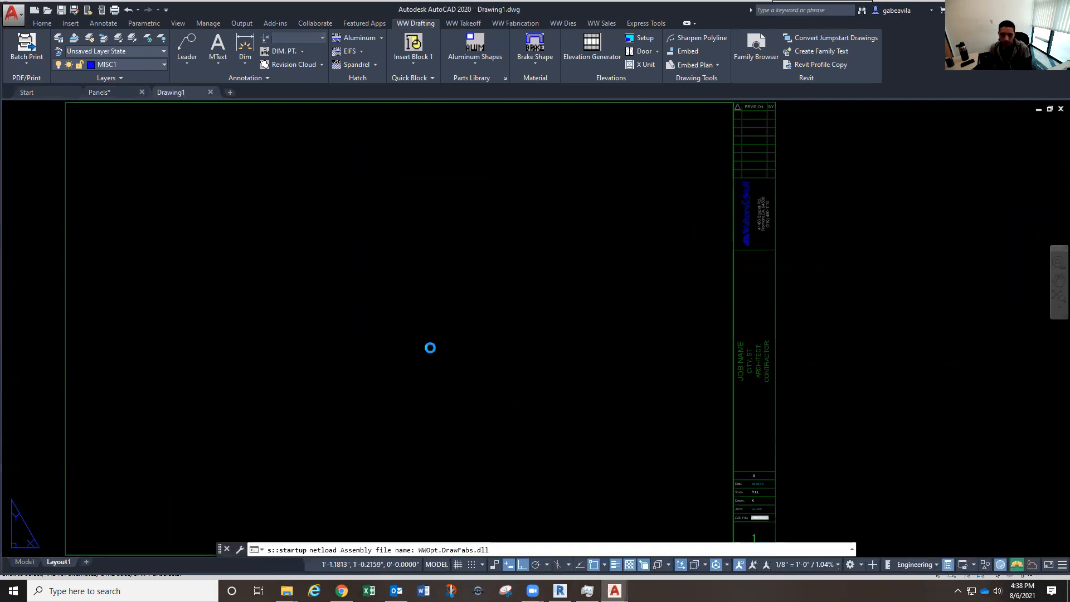
# Start a new drawing and erase the title block and border from its layout
pyautogui.scroll(-2, 588, 333)
pyautogui.click(848, 490)
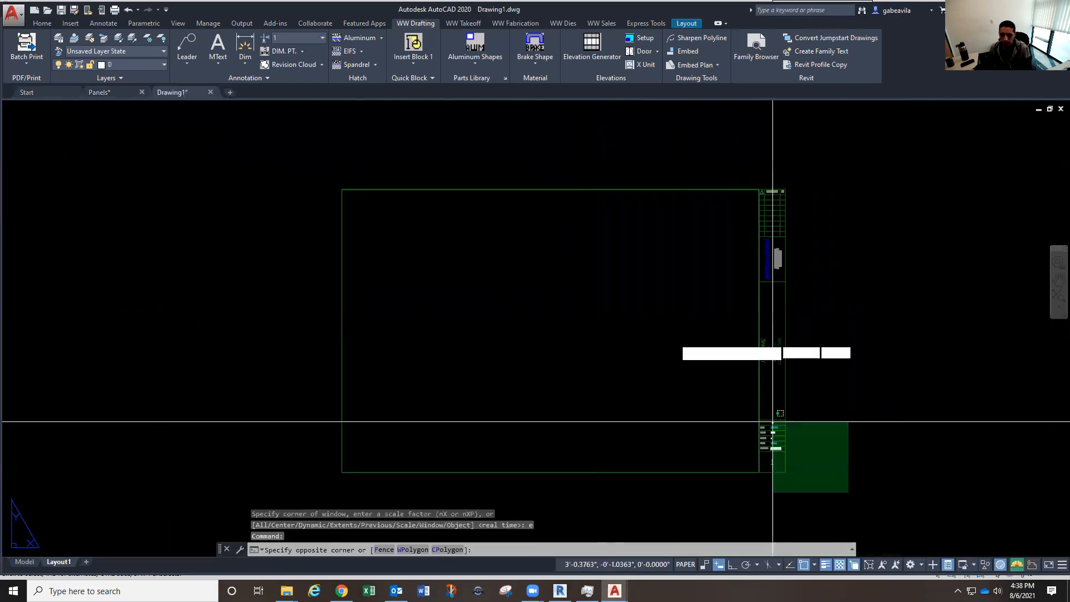
pyautogui.click(659, 337)
pyautogui.write('e')
pyautogui.press('Return')
pyautogui.write('t')
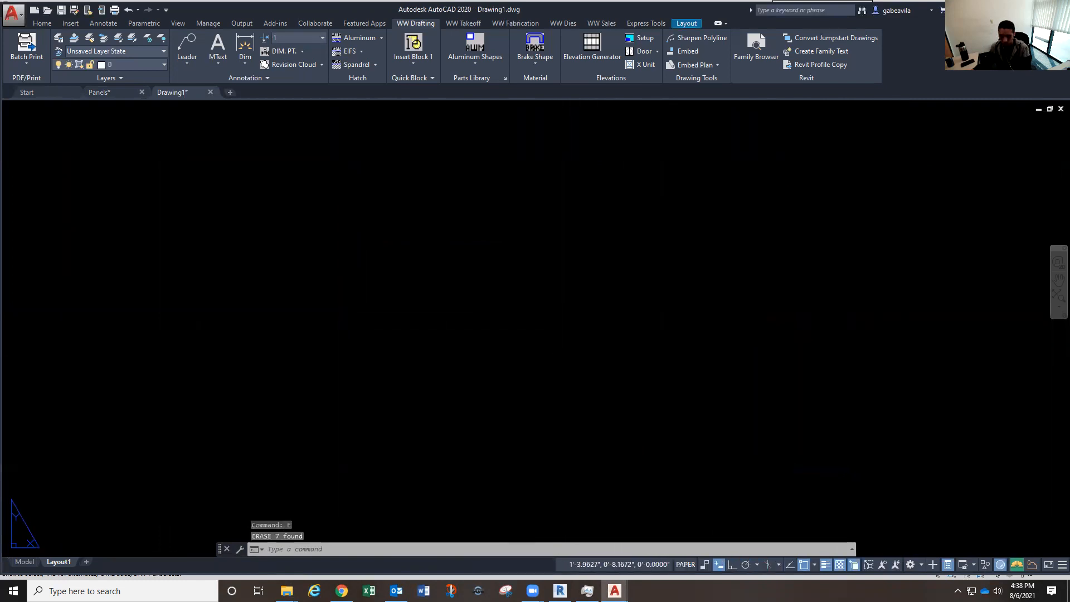
# Paste the parapet profile in model space with its base point on the lower-left corner of the border rectangle
pyautogui.moveTo(392, 402); pyautogui.dragTo(567, 265, button='middle')
pyautogui.hotkey('ctrl', 'v')
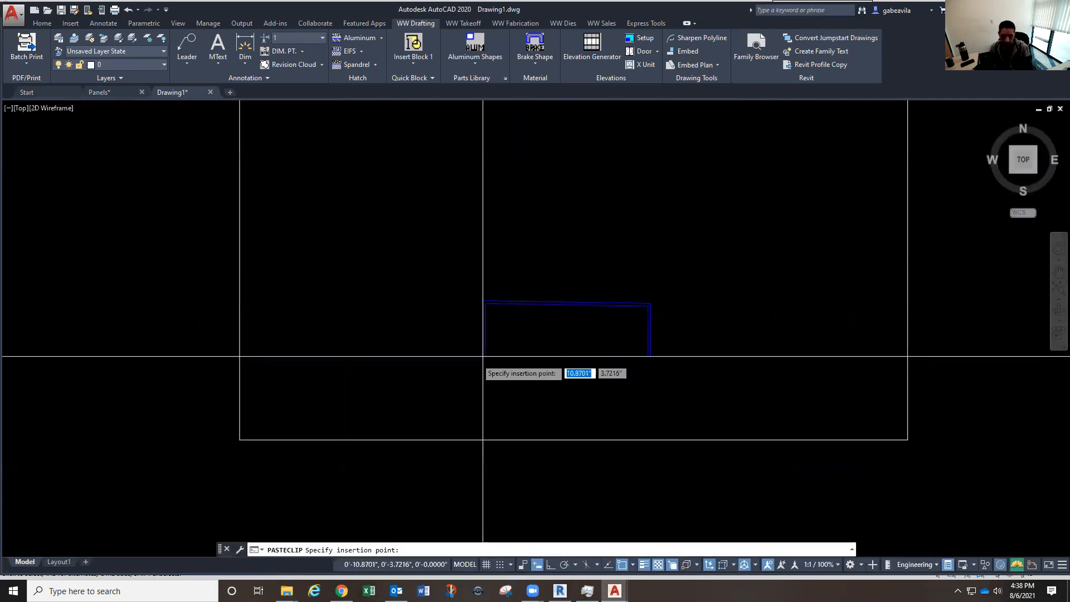
pyautogui.click(240, 439)
pyautogui.moveTo(334, 437)
pyautogui.mouseDown(button='middle')
pyautogui.moveTo(425, 411)
pyautogui.moveTo(465, 433)
pyautogui.mouseUp(button='middle')
pyautogui.press('Escape')
# Erase the border rectangle around the pasted profile
pyautogui.click(553, 426)
pyautogui.click(533, 396)
pyautogui.write('e')
pyautogui.press('Return')
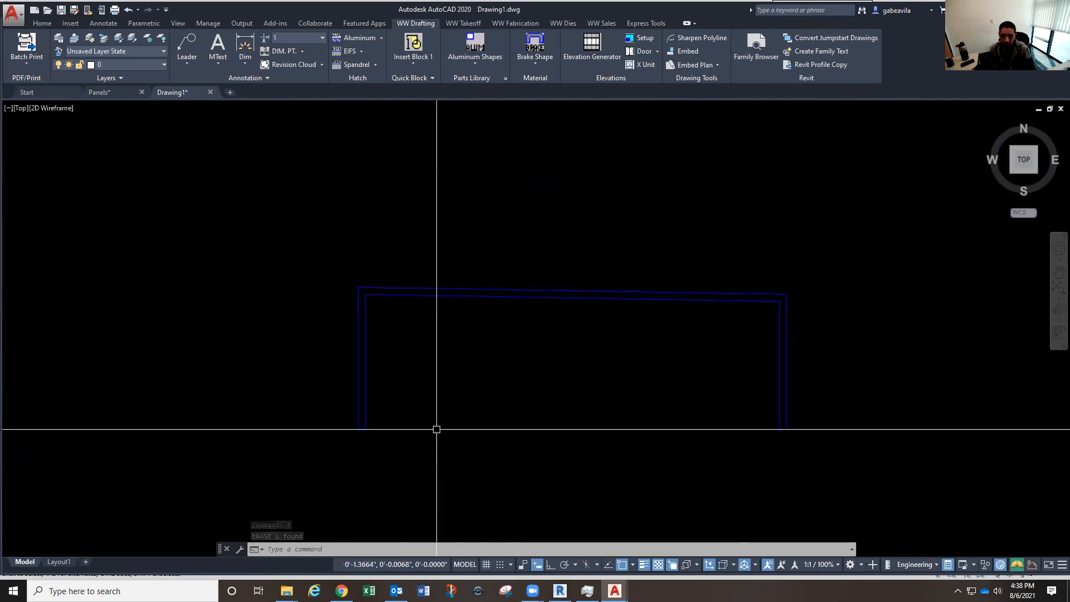
# Save the drawing as Parapet2 in AutoCAD 2010/LT2010 DWG format in the Panels folder
pyautogui.click(11, 10)
pyautogui.moveTo(41, 144)
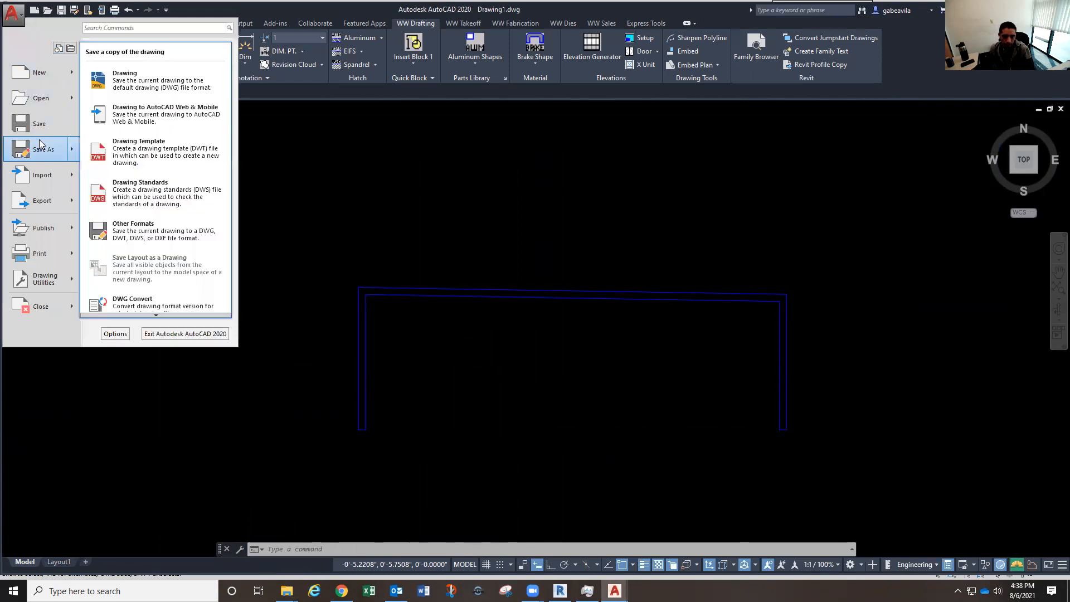
pyautogui.click(131, 84)
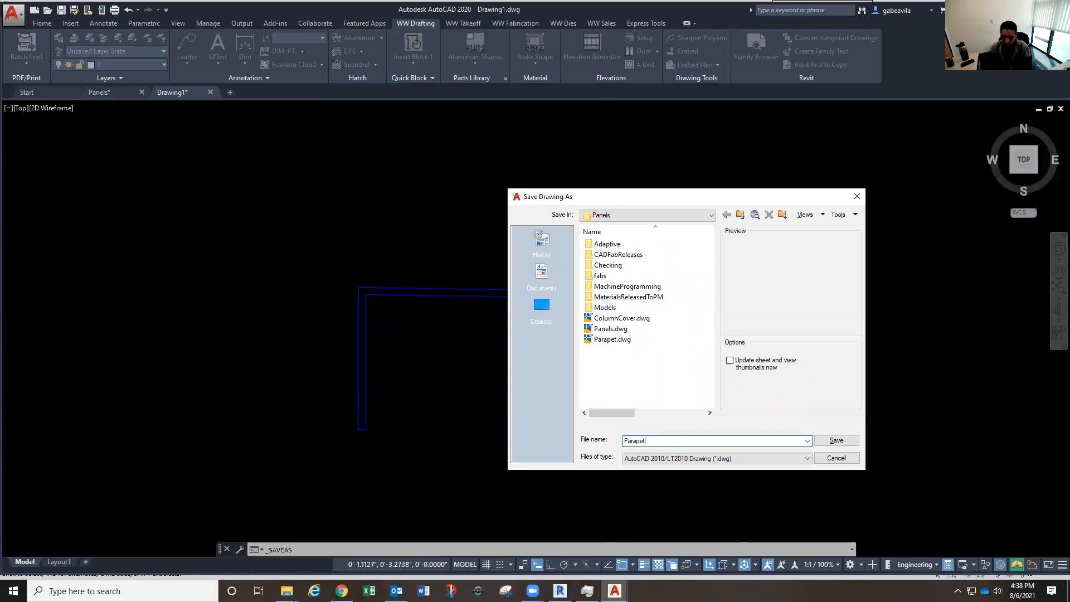
pyautogui.press('Return')
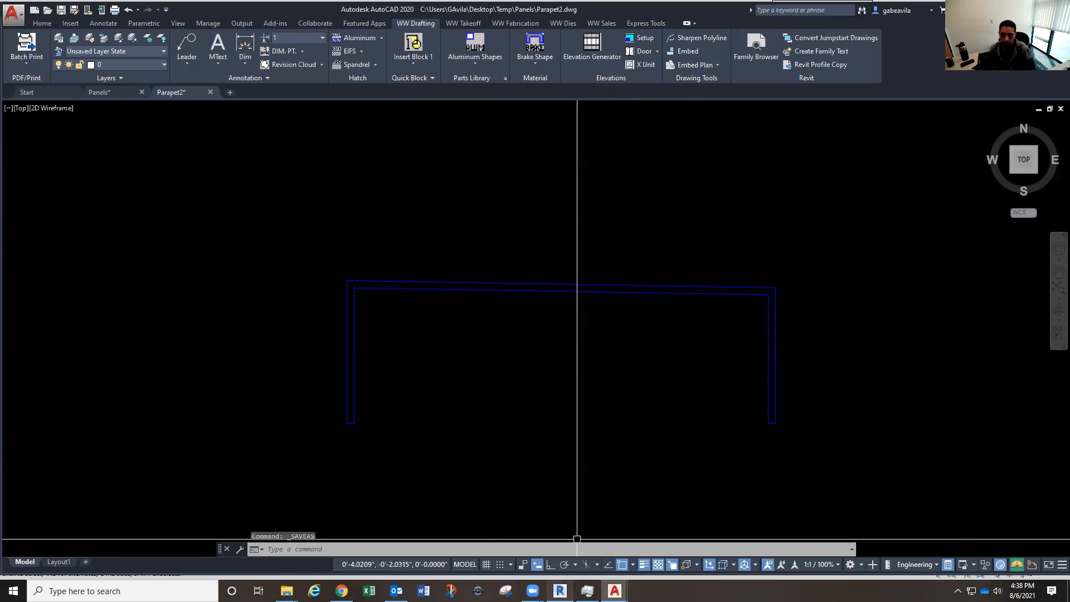
# Switch to Revit and save the horizontally extruded panel family as Parapet2 in the Desktop's Temp\Panels folder
pyautogui.click(560, 591)
pyautogui.moveTo(629, 386); pyautogui.dragTo(602, 374, button='middle')
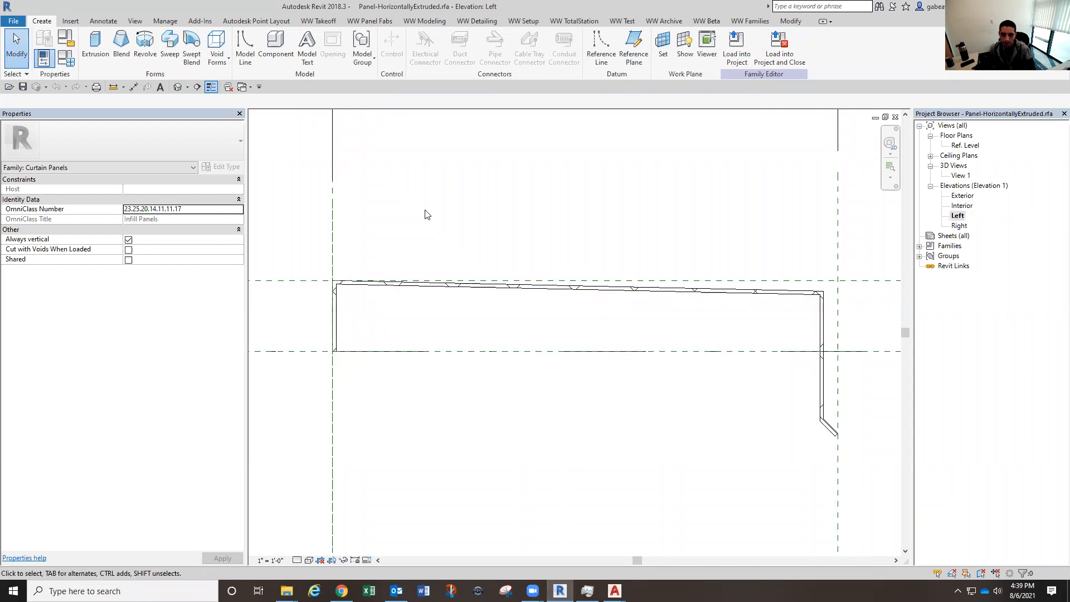
pyautogui.moveTo(426, 216); pyautogui.dragTo(431, 228, button='middle')
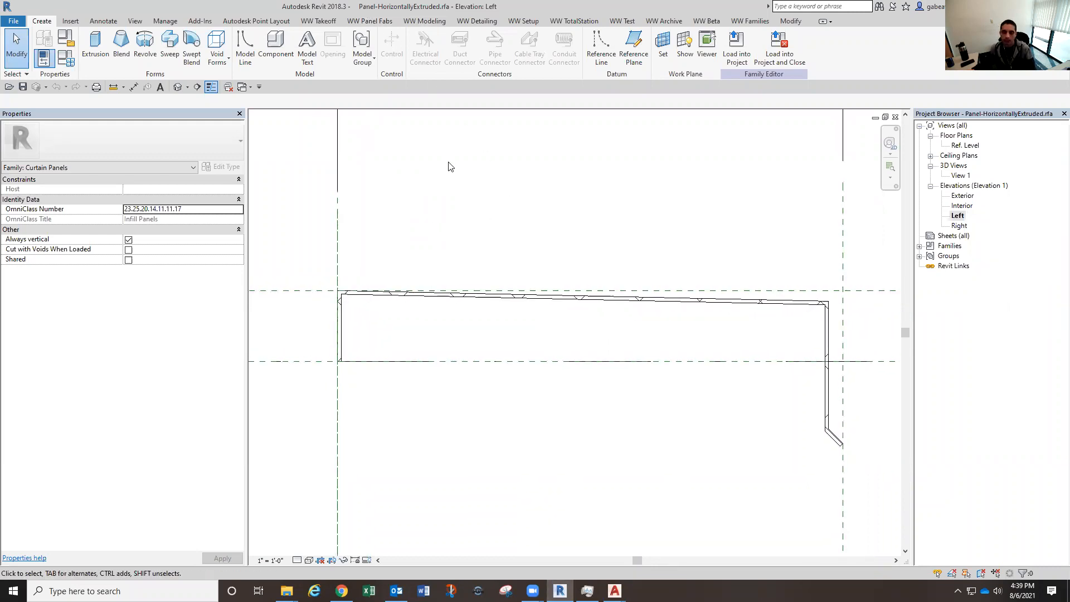
pyautogui.click(13, 22)
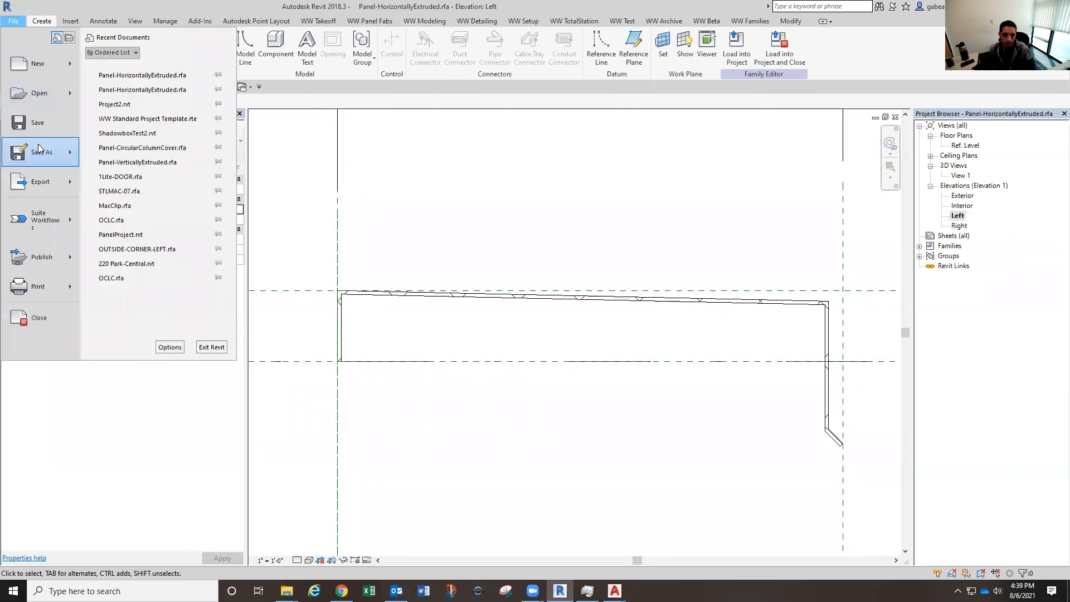
pyautogui.moveTo(38, 148)
pyautogui.click(124, 117)
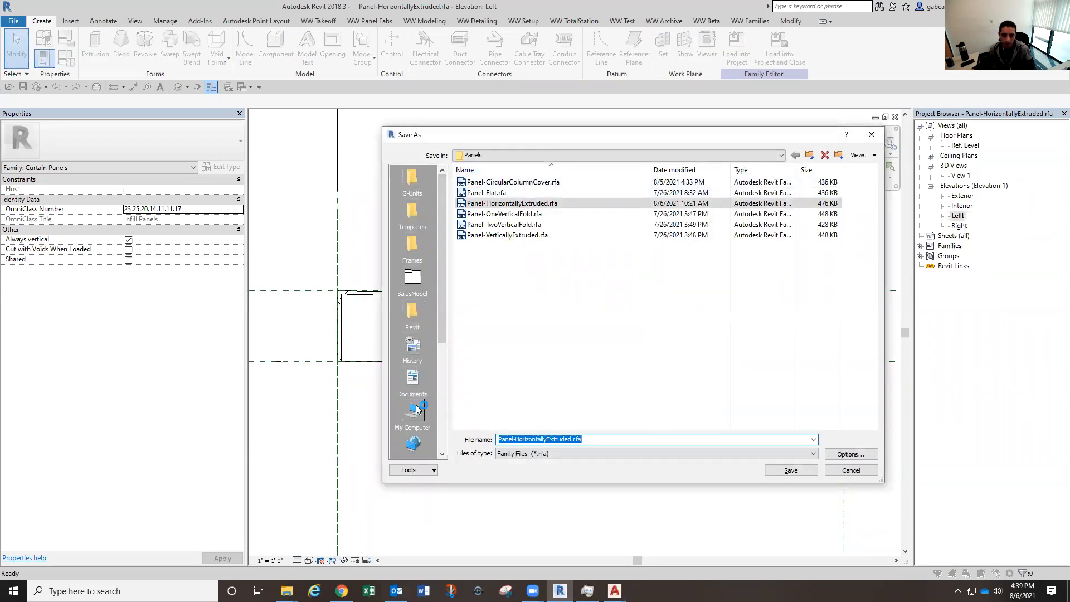
pyautogui.scroll(-2, 417, 410)
pyautogui.click(413, 346)
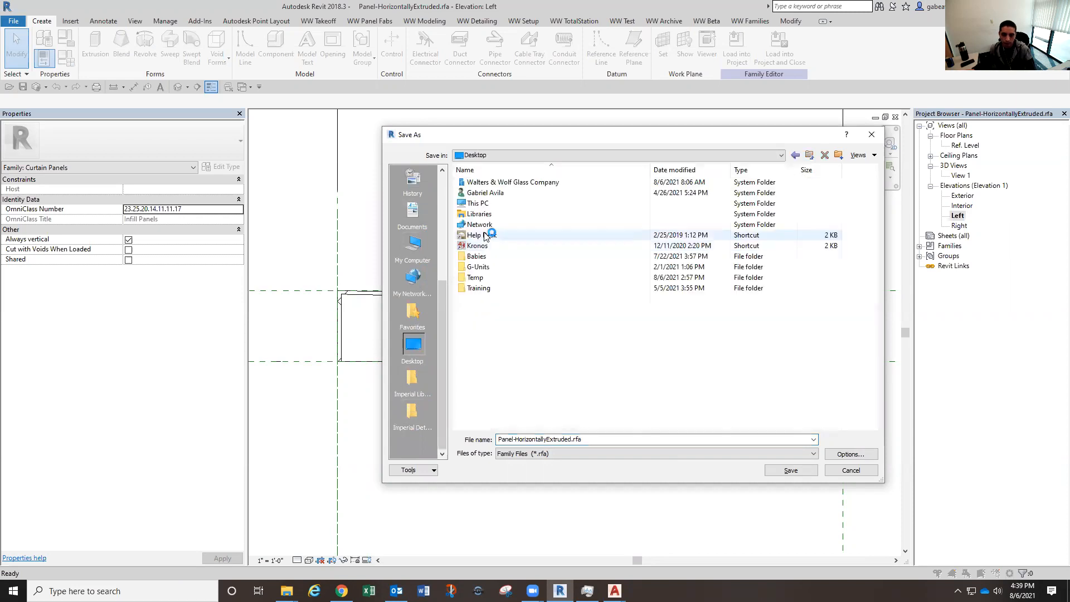
pyautogui.doubleClick(485, 277)
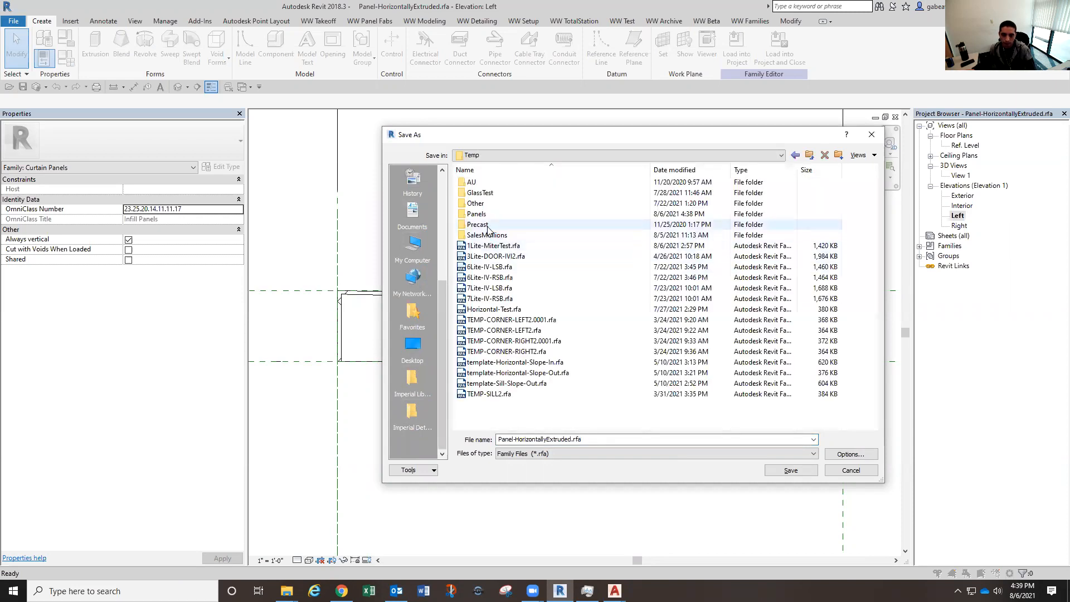
pyautogui.doubleClick(483, 214)
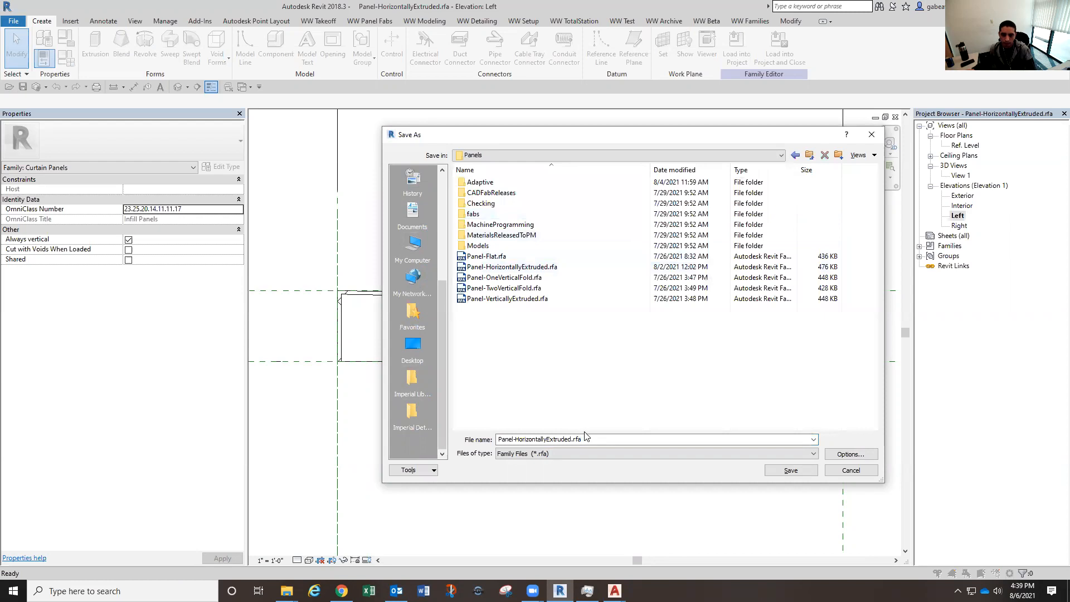
pyautogui.write('Parapet2')
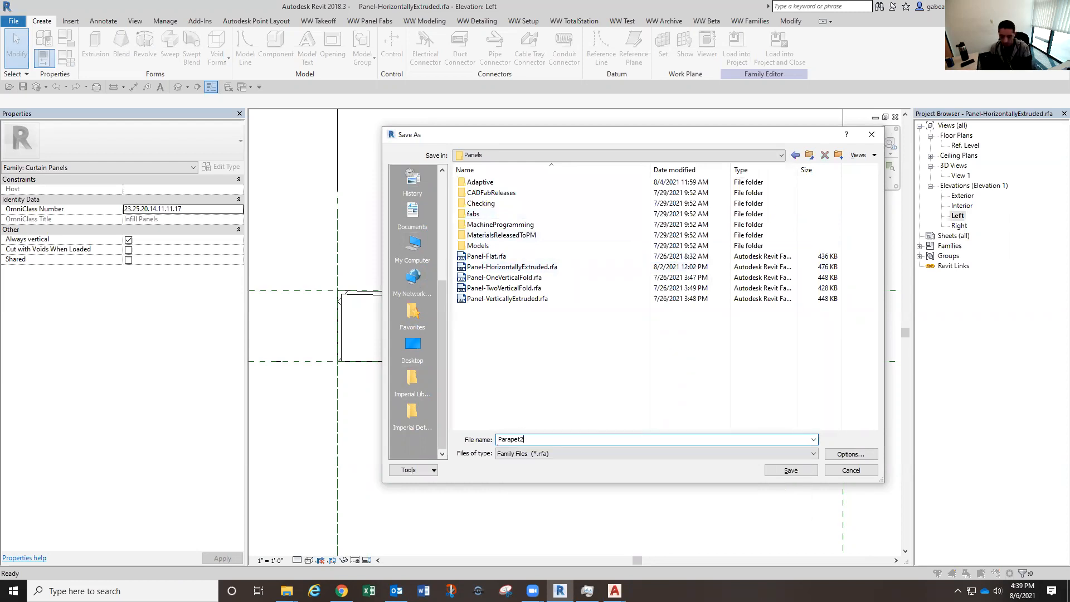
pyautogui.click(783, 471)
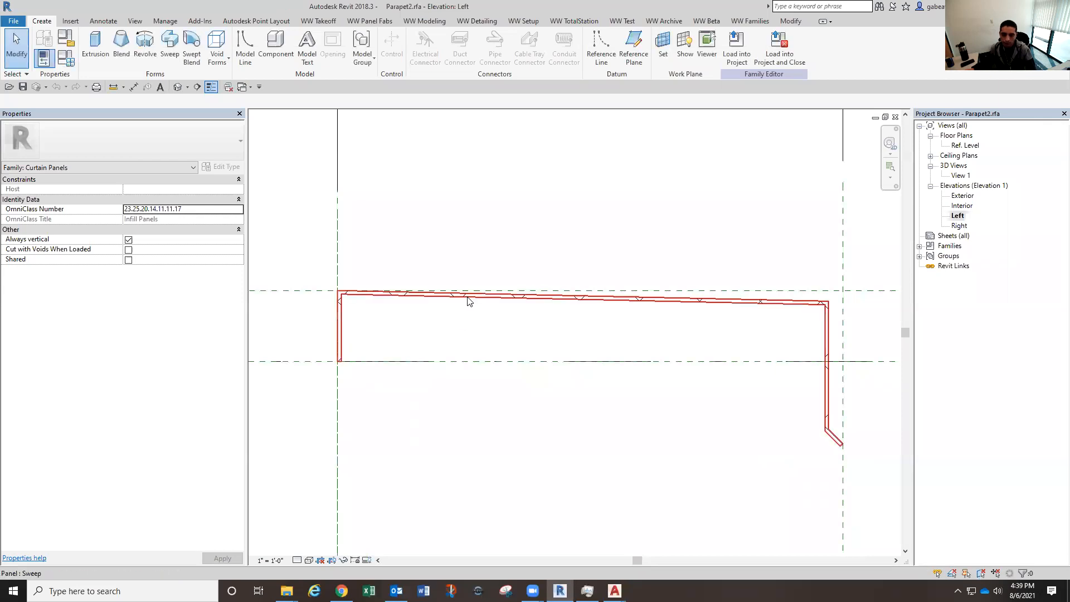
# Import Parapet2.dwg into the current view only, with black and white colors, visible layers and origin-to-origin positioning
pyautogui.click(71, 21)
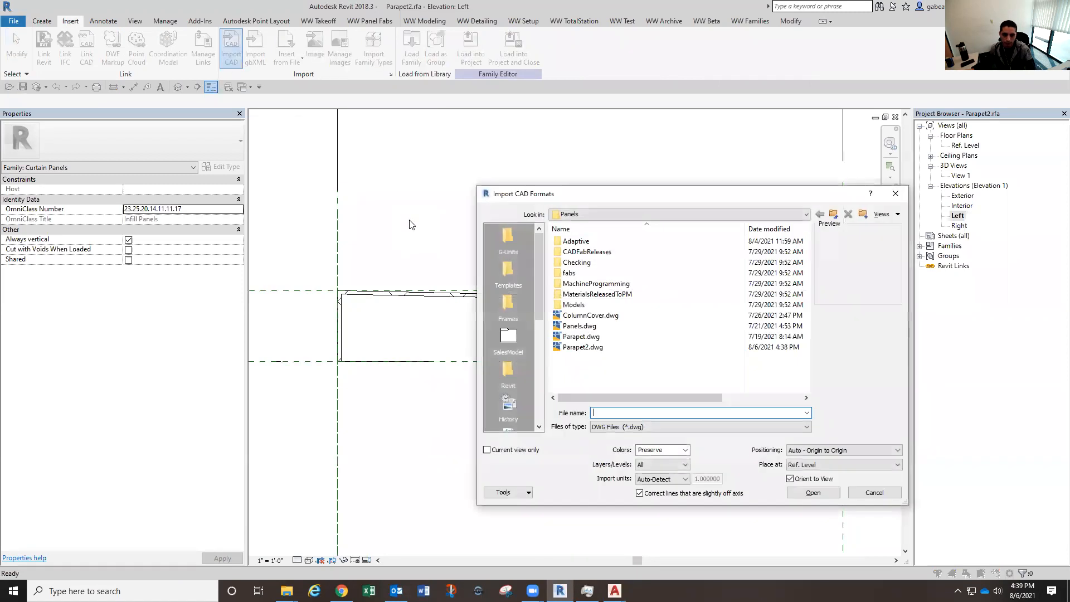
pyautogui.click(594, 350)
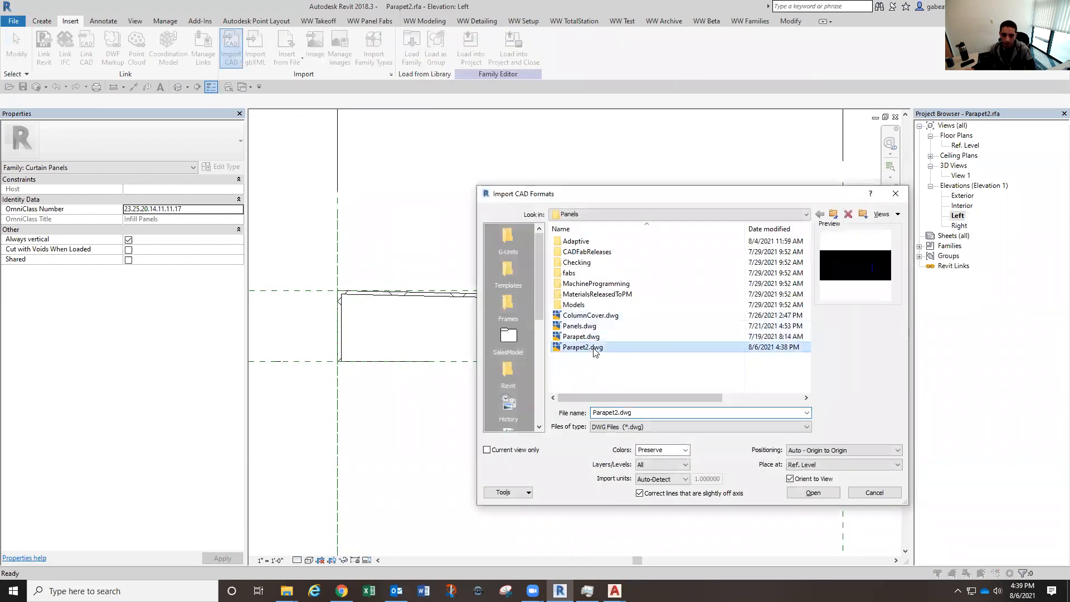
pyautogui.click(487, 451)
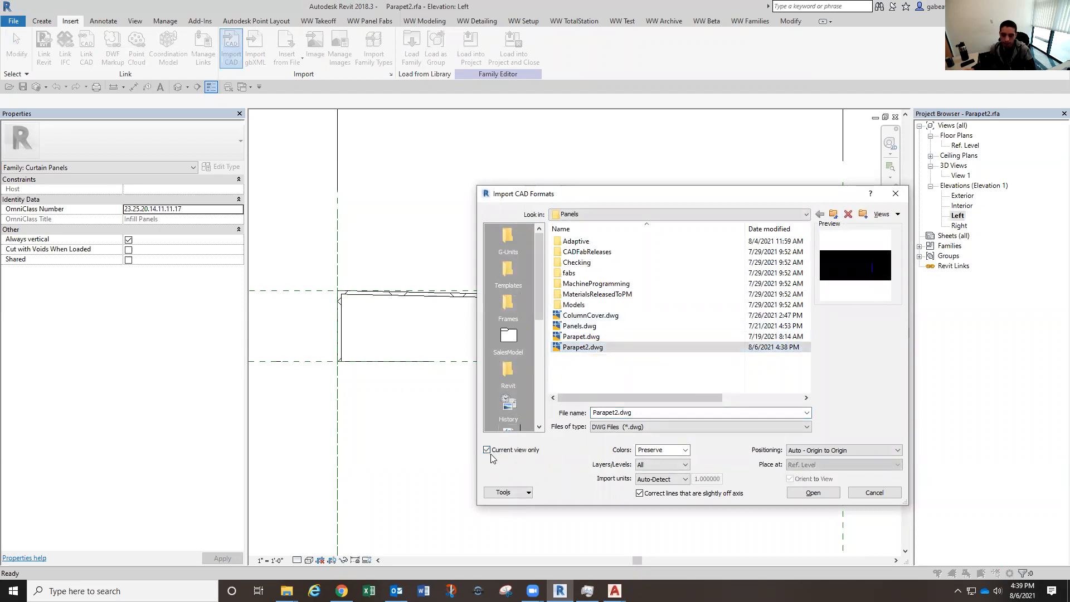
pyautogui.click(684, 450)
pyautogui.click(667, 474)
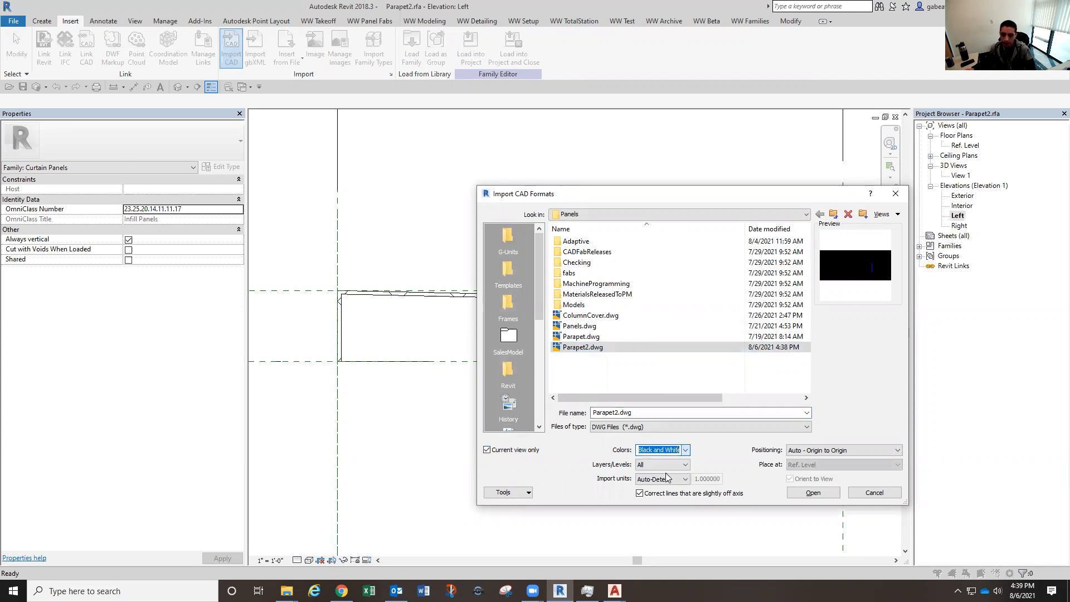
pyautogui.click(680, 466)
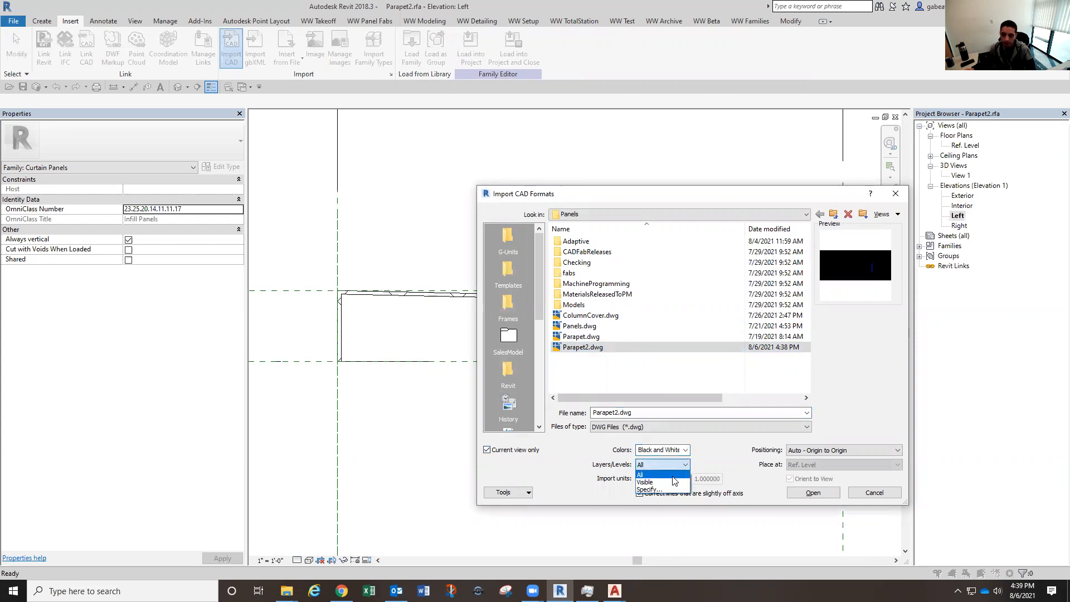
pyautogui.click(673, 482)
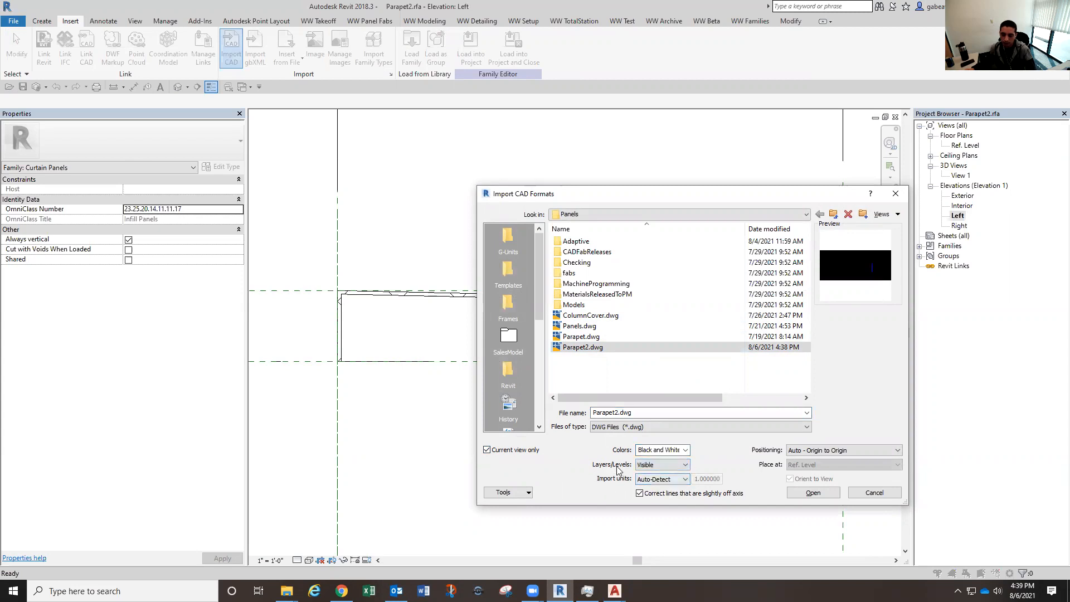
pyautogui.click(814, 494)
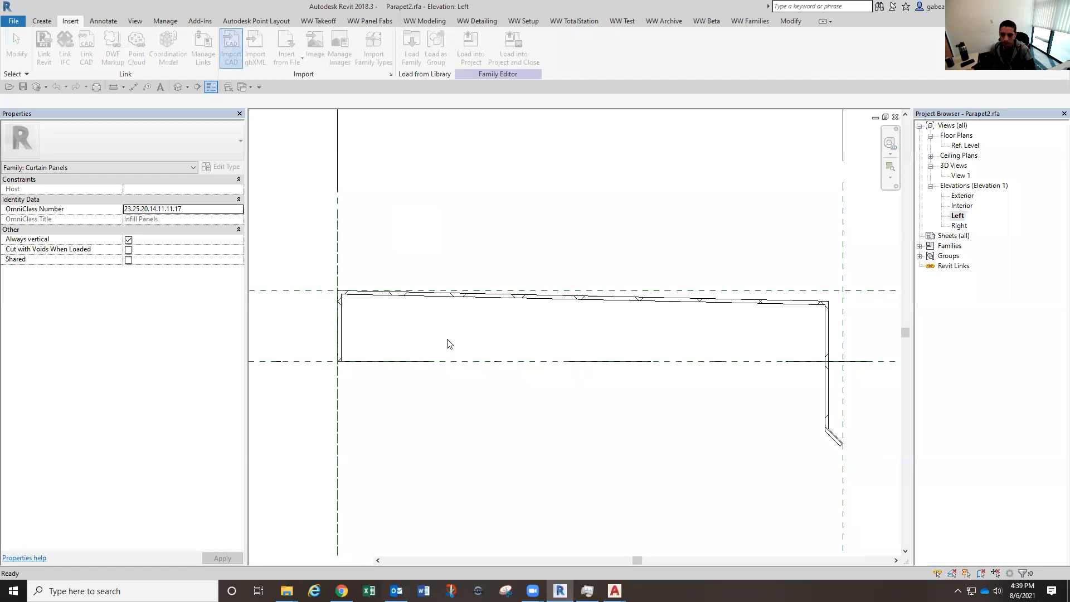
# Examine how the imported parapet profile lines up with the reference planes and the existing panel sweep
pyautogui.moveTo(499, 332); pyautogui.dragTo(590, 331, button='middle')
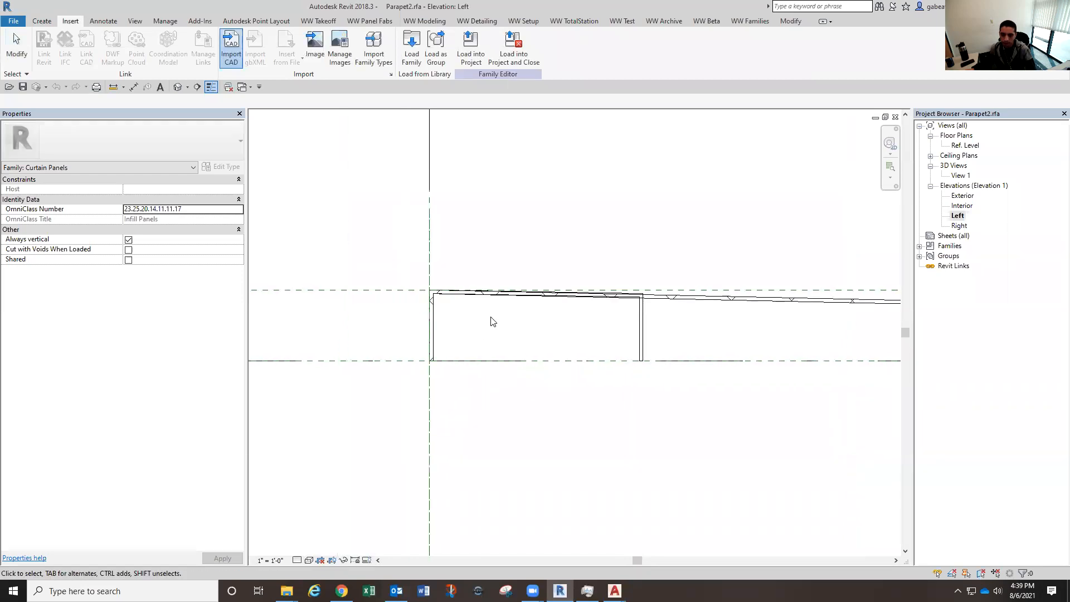
pyautogui.scroll(1, 490, 319)
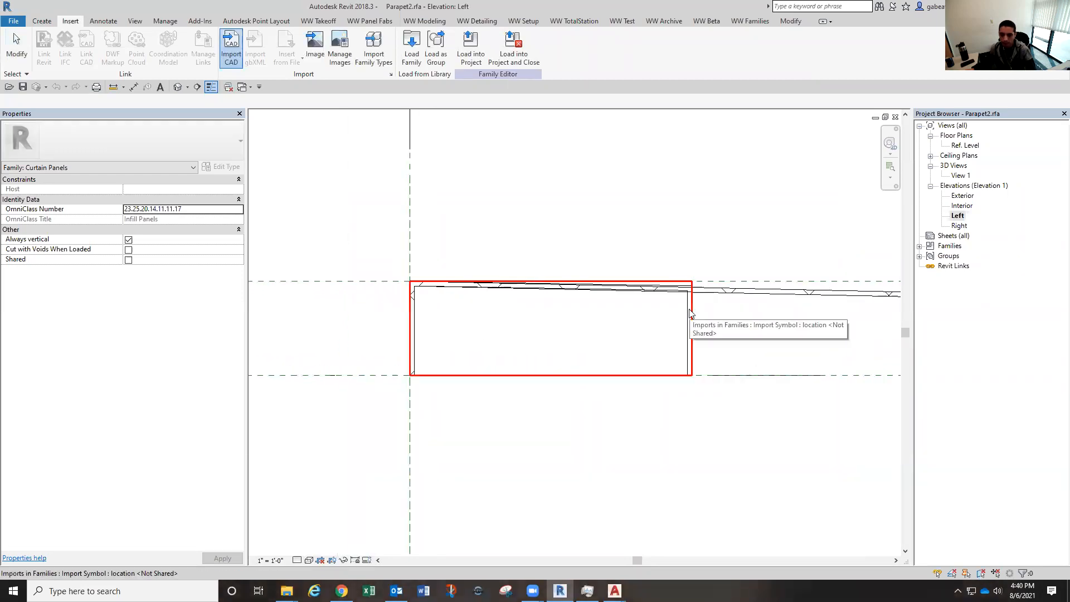
pyautogui.click(690, 313)
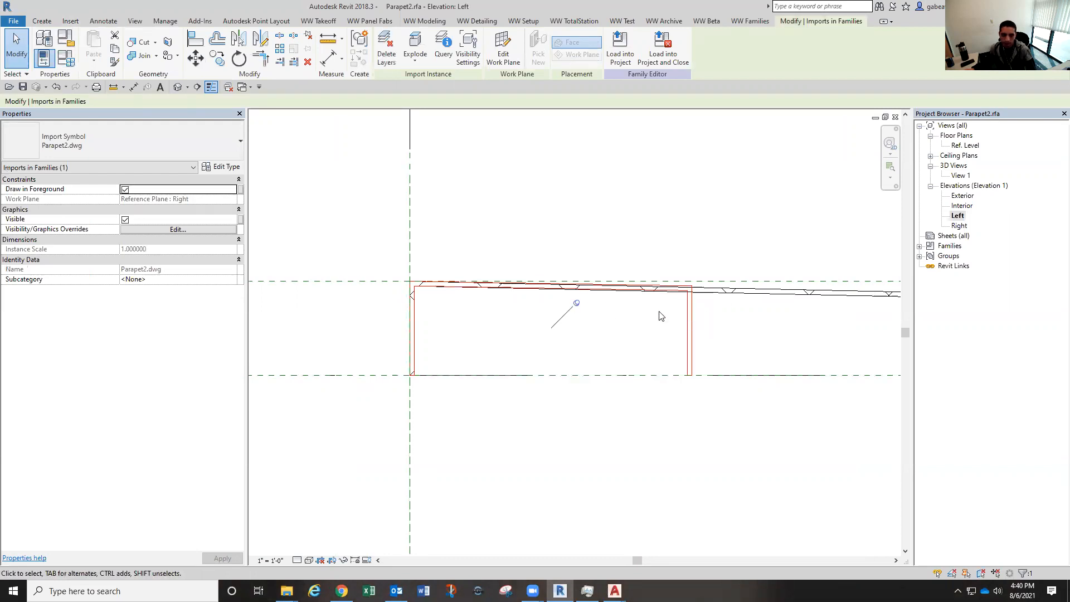
pyautogui.moveTo(685, 311); pyautogui.dragTo(563, 311, button='middle')
pyautogui.scroll(-3, 564, 312)
pyautogui.press('Escape')
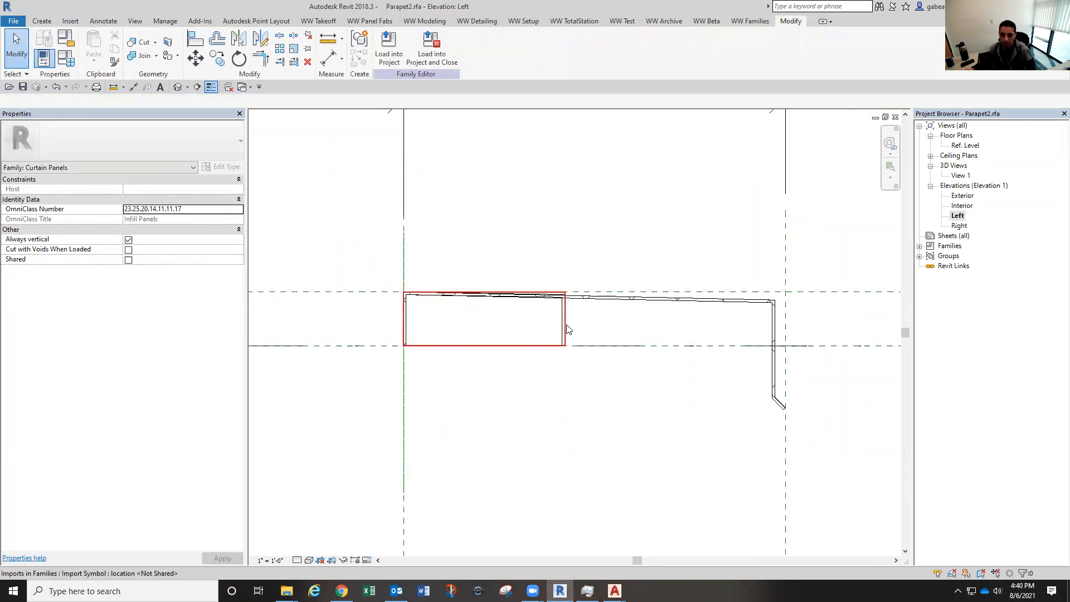
# Open the existing panel sweep's profile sketch for editing
pyautogui.click(589, 302)
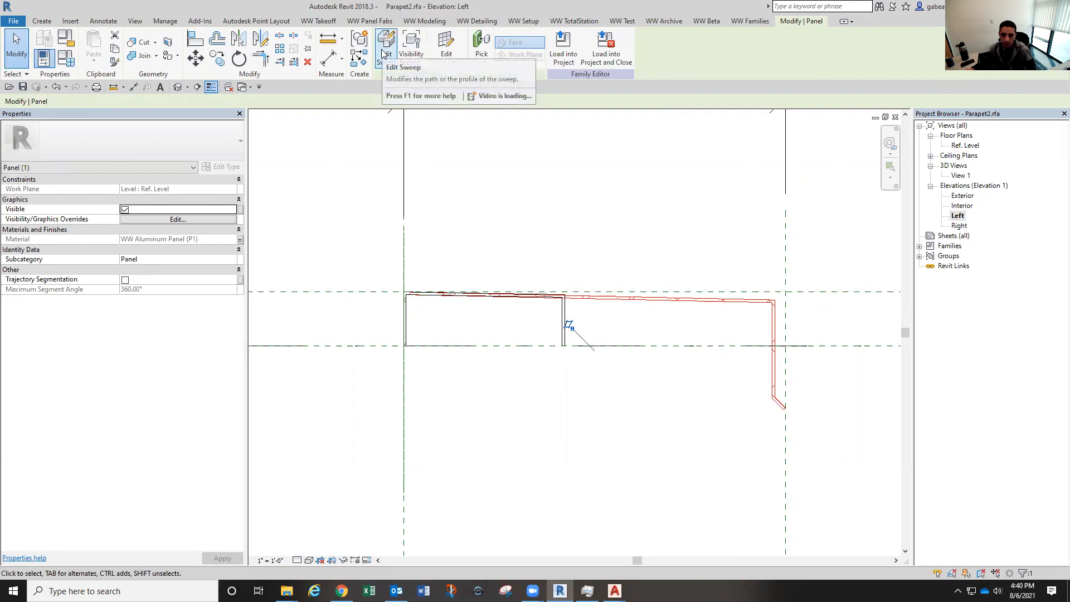
pyautogui.click(385, 64)
pyautogui.click(568, 299)
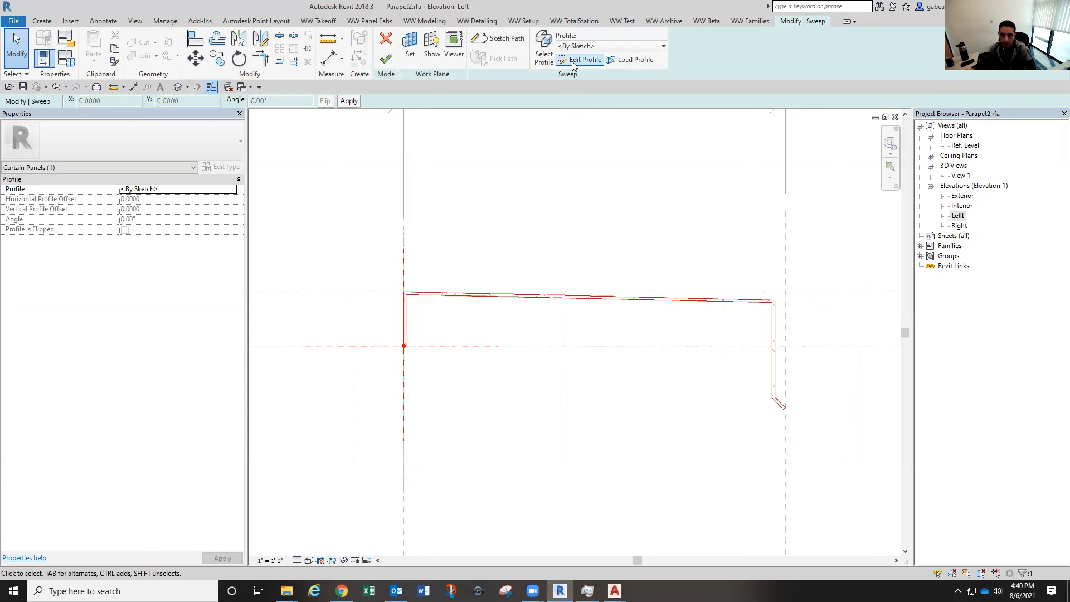
pyautogui.click(574, 65)
pyautogui.scroll(3, 641, 326)
pyautogui.scroll(-2, 622, 294)
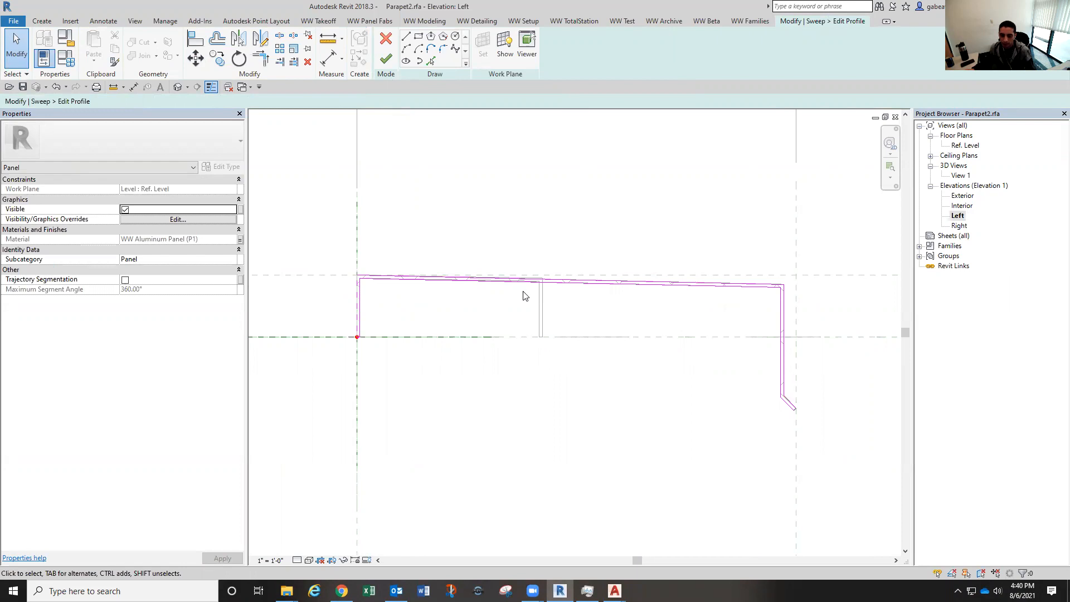
# Replace the old parapet sketch lines with the imported U-shaped outline, and finish both the profile and the sweep
pyautogui.moveTo(315, 241); pyautogui.dragTo(818, 413)
pyautogui.press('Delete')
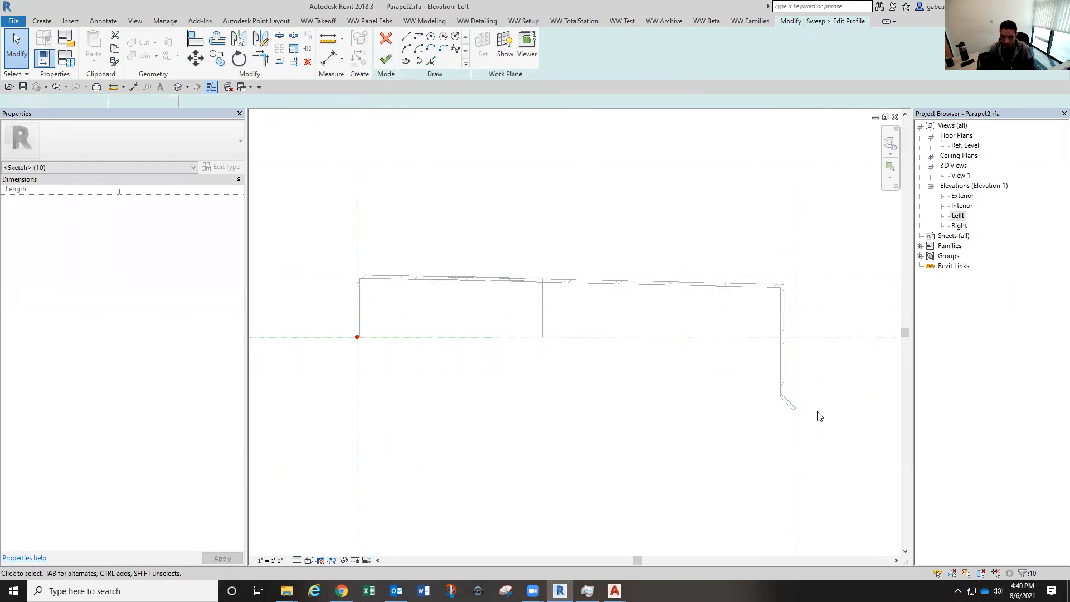
pyautogui.click(431, 63)
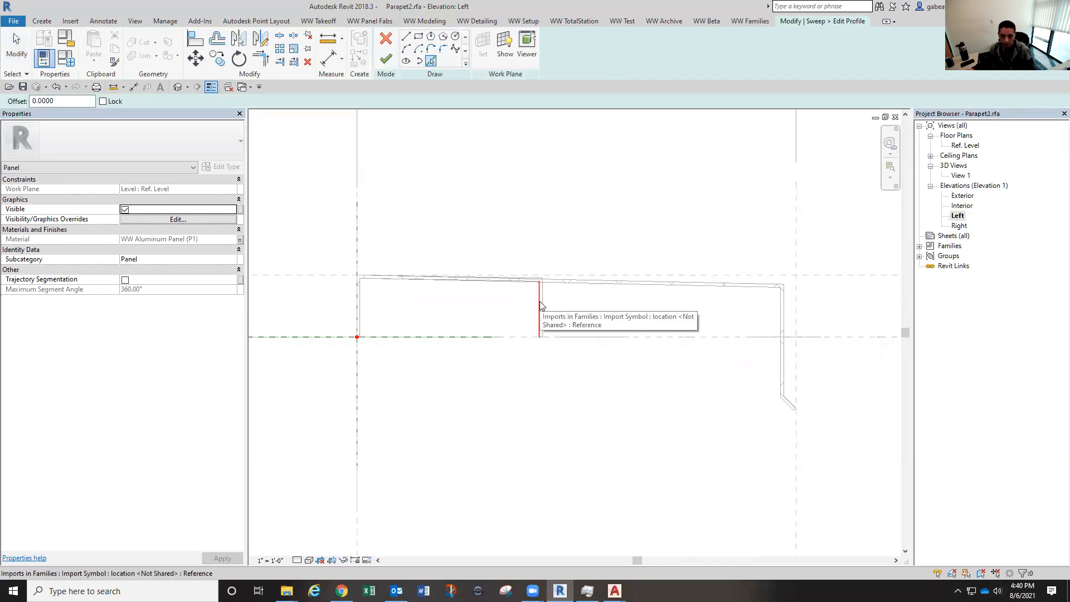
pyautogui.press('Tab')
pyautogui.click(540, 301)
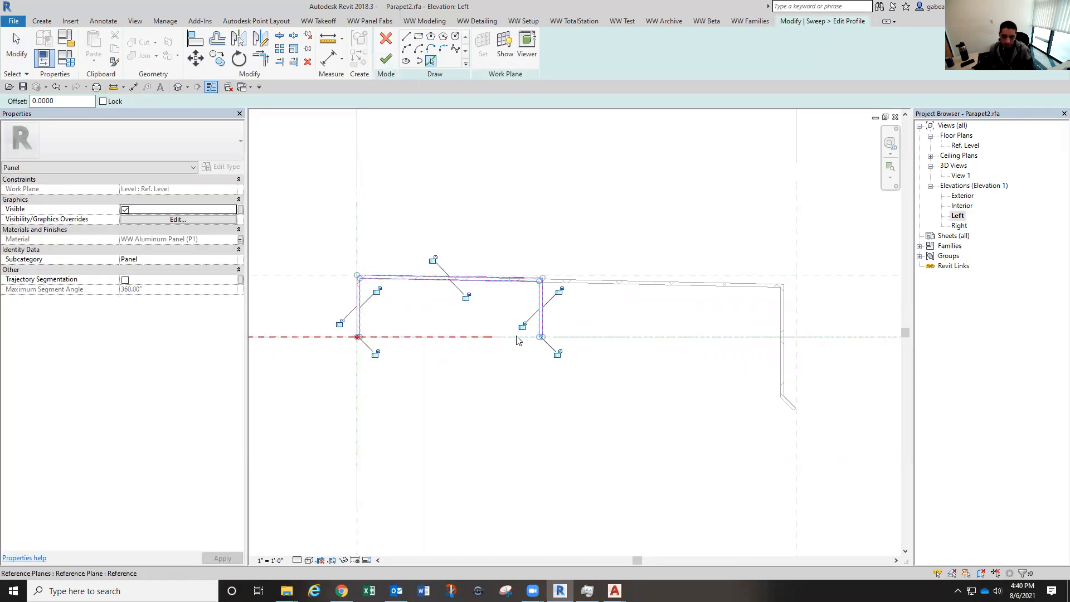
pyautogui.click(384, 58)
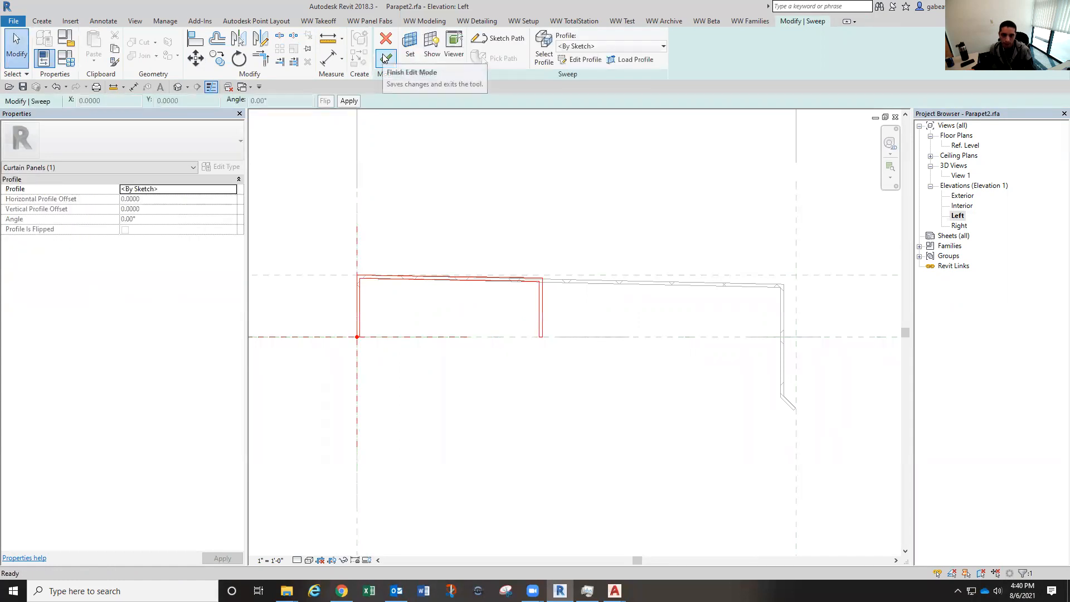
pyautogui.click(385, 58)
# Temporarily hide the panel sweep and the imported profile in the Left elevation, and reset the temporary hiding
pyautogui.scroll(2, 430, 306)
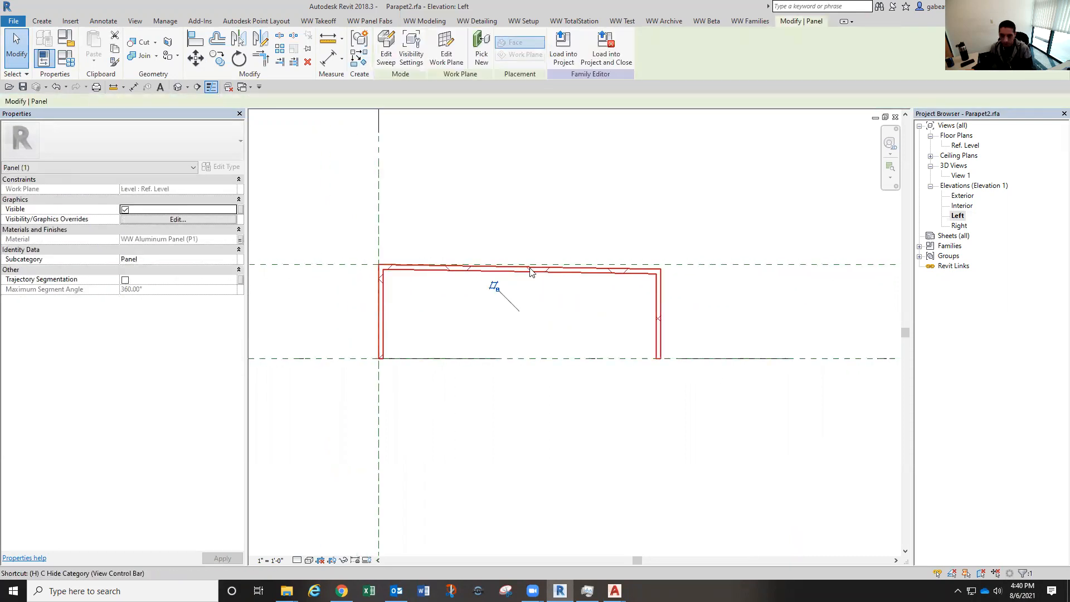
pyautogui.press('h')
pyautogui.press('h')
pyautogui.click(562, 276)
pyautogui.press('h')
pyautogui.press('h')
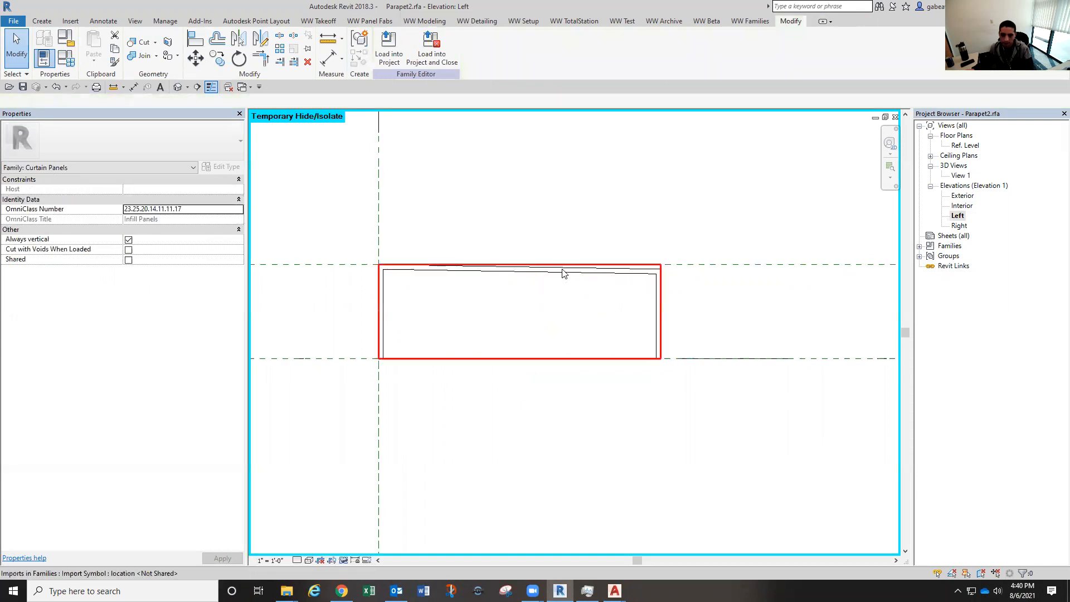
pyautogui.click(563, 273)
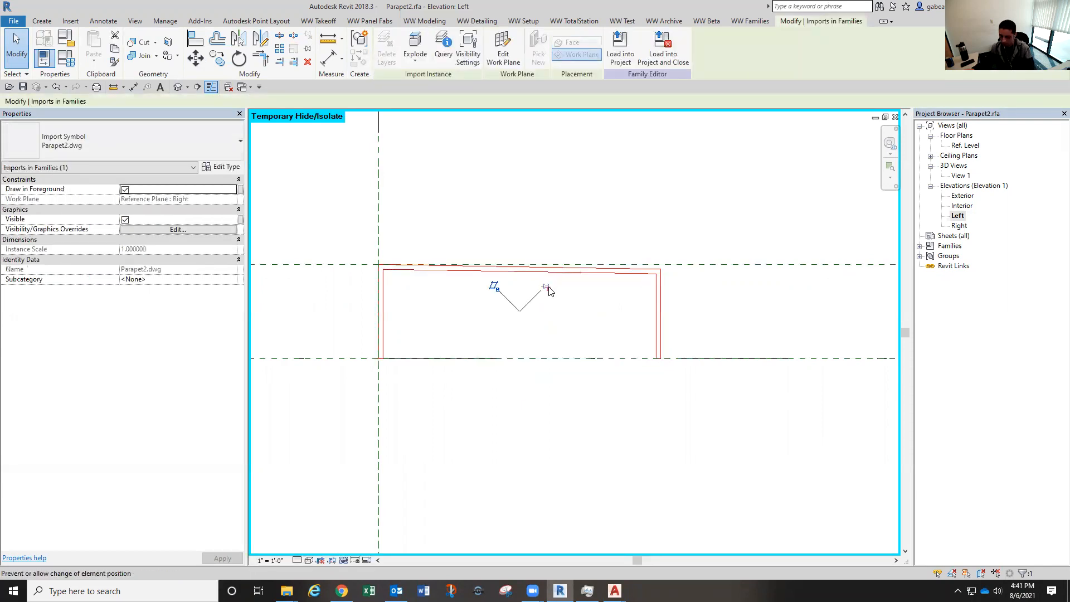
pyautogui.press('h')
pyautogui.press('h')
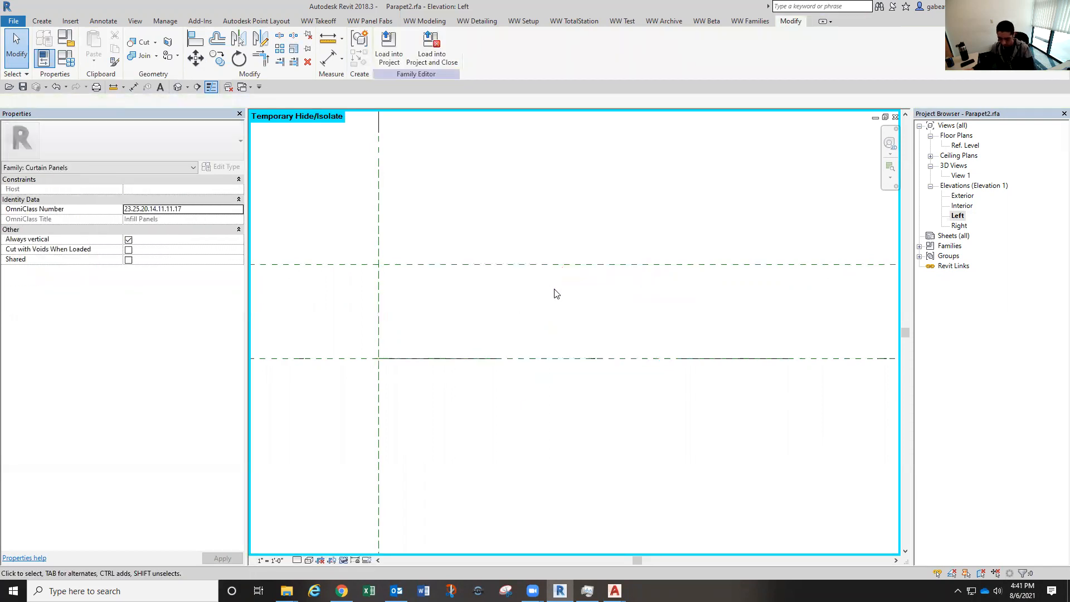
pyautogui.press('h')
pyautogui.press('r')
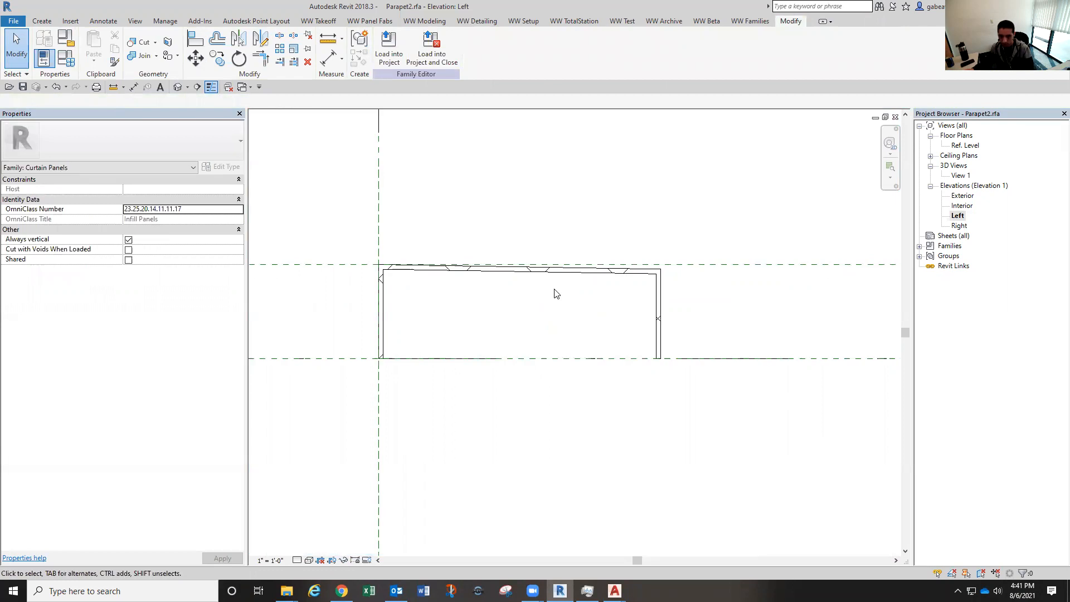
# Open 3D View 1 and test the panel by enabling InsideCornerLeft and InsideCornerRight in the family types
pyautogui.doubleClick(966, 178)
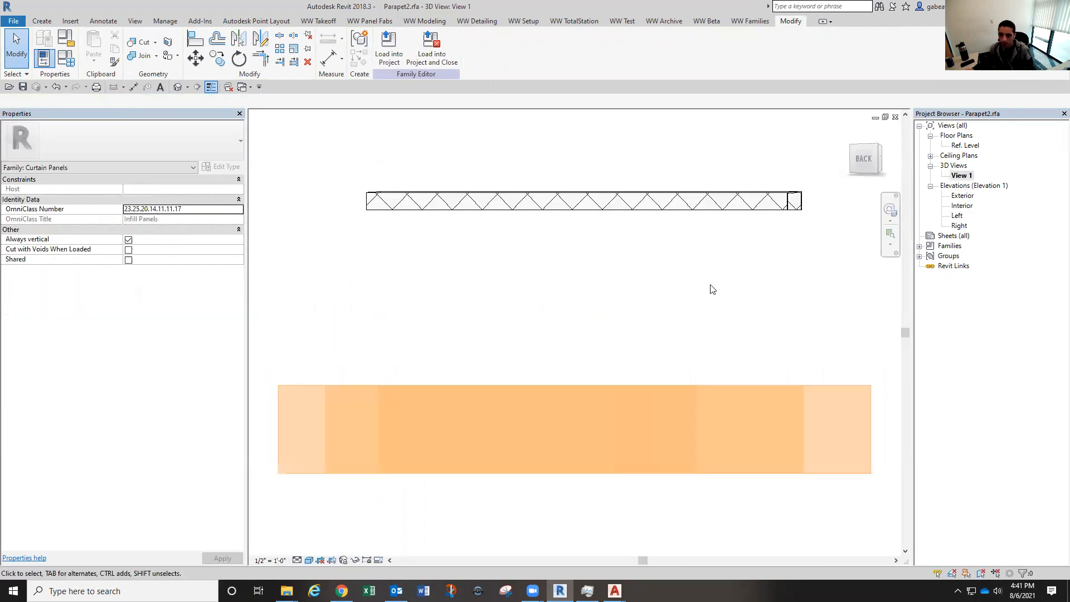
pyautogui.scroll(-4, 709, 300)
pyautogui.keyDown('shift'); pyautogui.moveTo(725, 273); pyautogui.dragTo(666, 349, button='middle'); pyautogui.keyUp('shift')
pyautogui.scroll(3, 695, 239)
pyautogui.moveTo(695, 238)
pyautogui.mouseDown(button='middle')
pyautogui.moveTo(635, 282)
pyautogui.moveTo(670, 250)
pyautogui.mouseUp(button='middle')
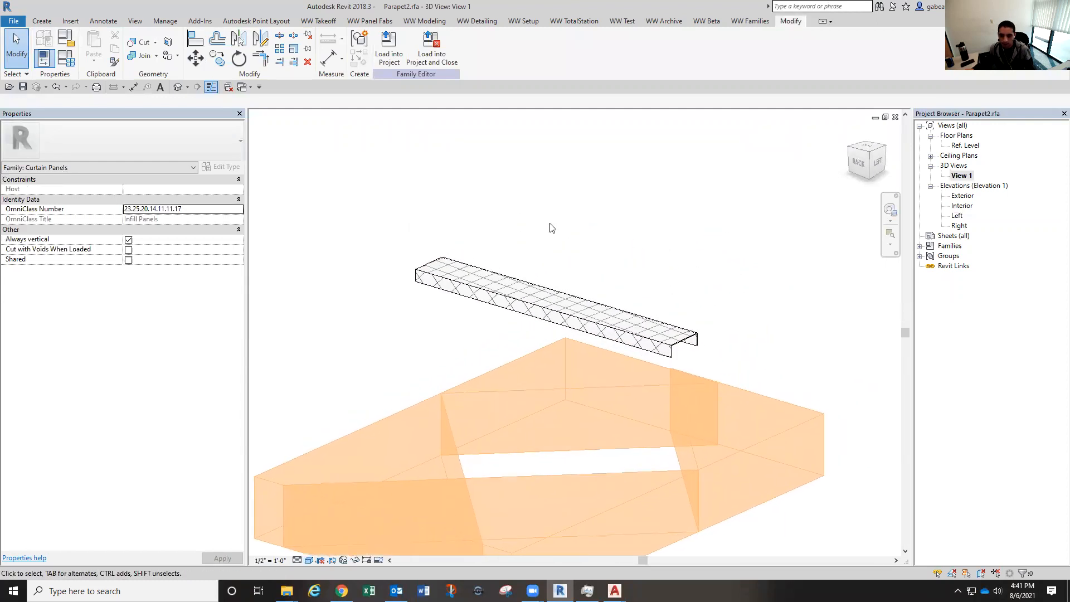
pyautogui.click(71, 57)
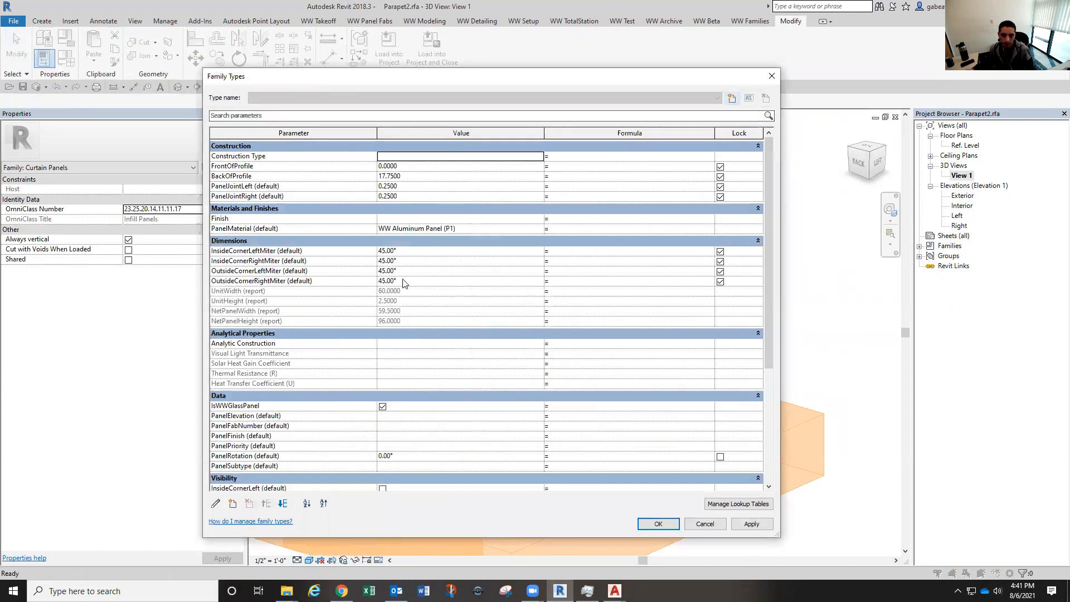
pyautogui.scroll(-6, 407, 344)
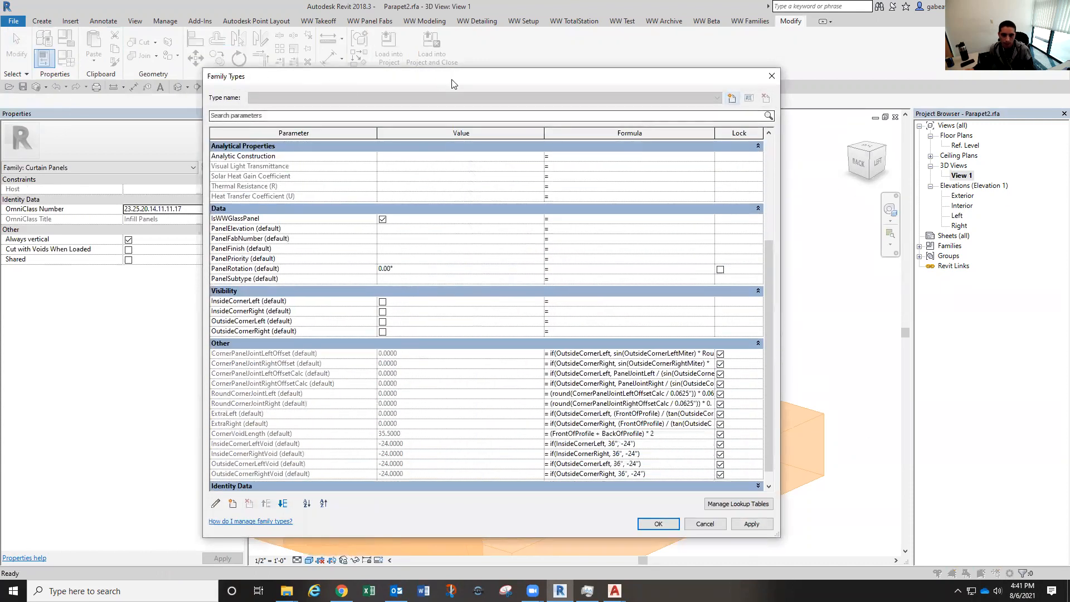
pyautogui.moveTo(451, 84); pyautogui.dragTo(997, 106)
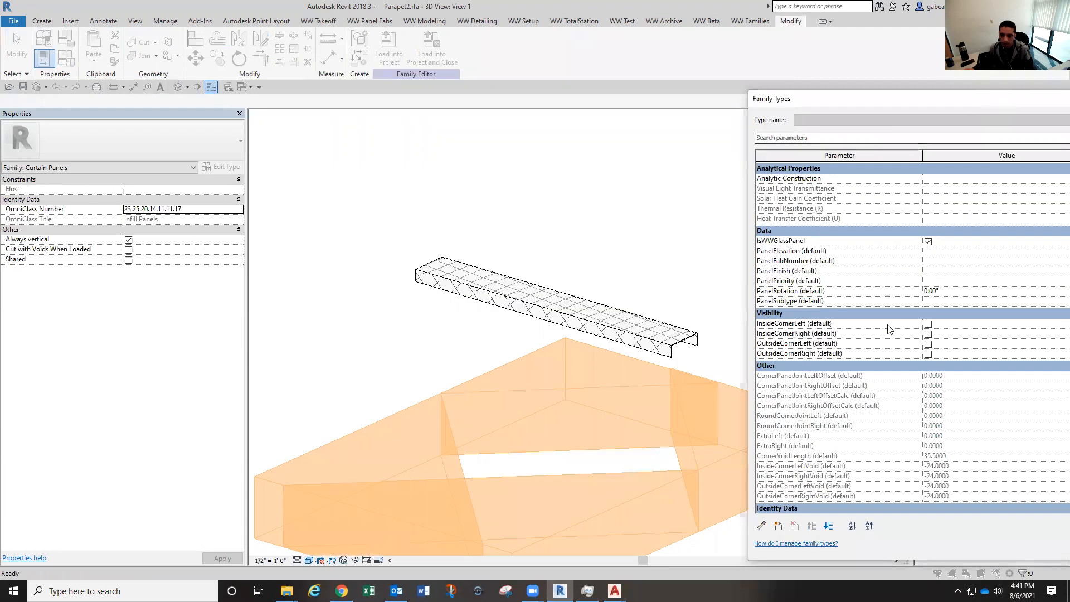
pyautogui.click(928, 324)
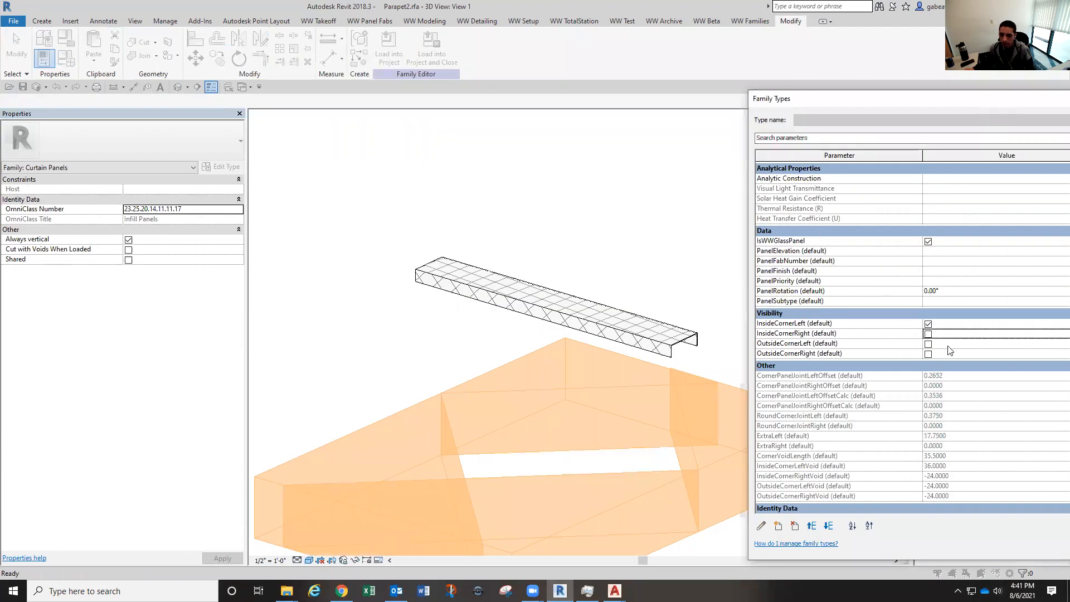
pyautogui.click(928, 335)
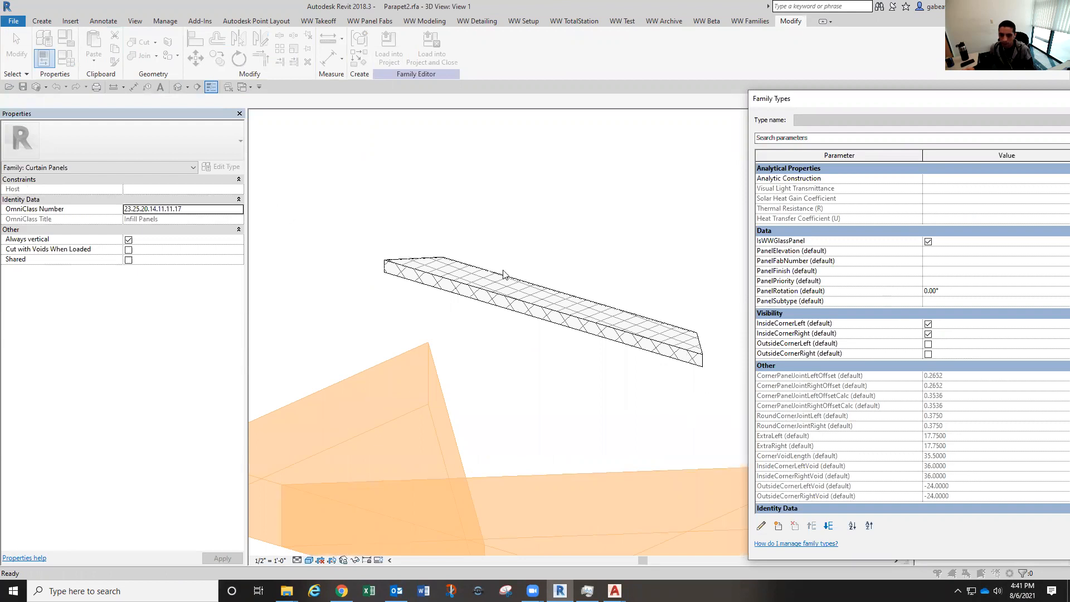
# Disable both inside corners, test OutsideCornerLeft and OutsideCornerRight together, and close the family types with all four corner options off
pyautogui.click(927, 324)
pyautogui.click(928, 334)
pyautogui.click(928, 344)
pyautogui.click(928, 354)
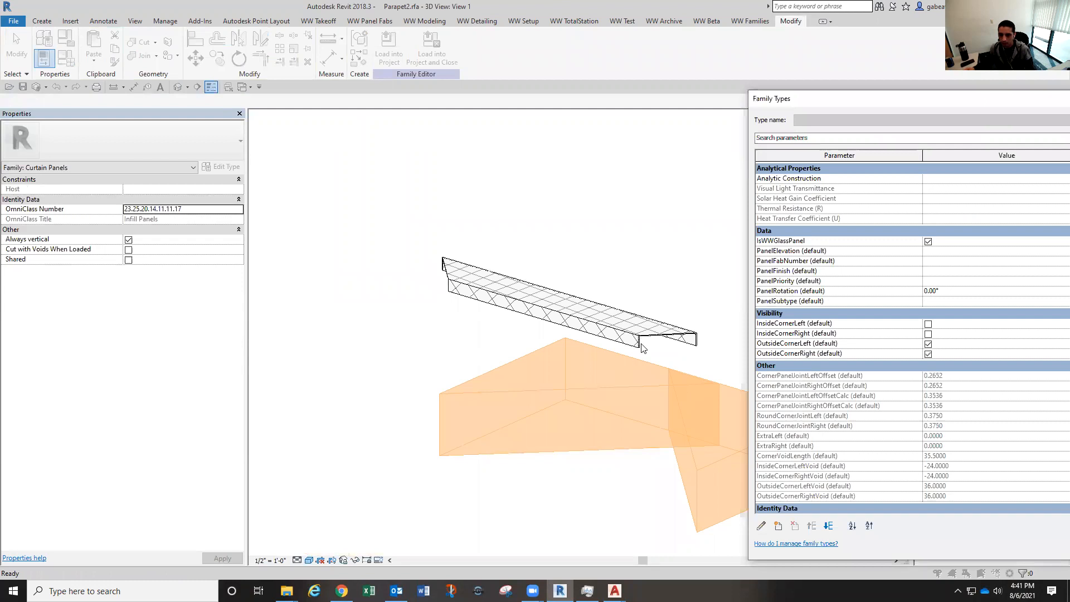
pyautogui.click(928, 344)
pyautogui.click(928, 354)
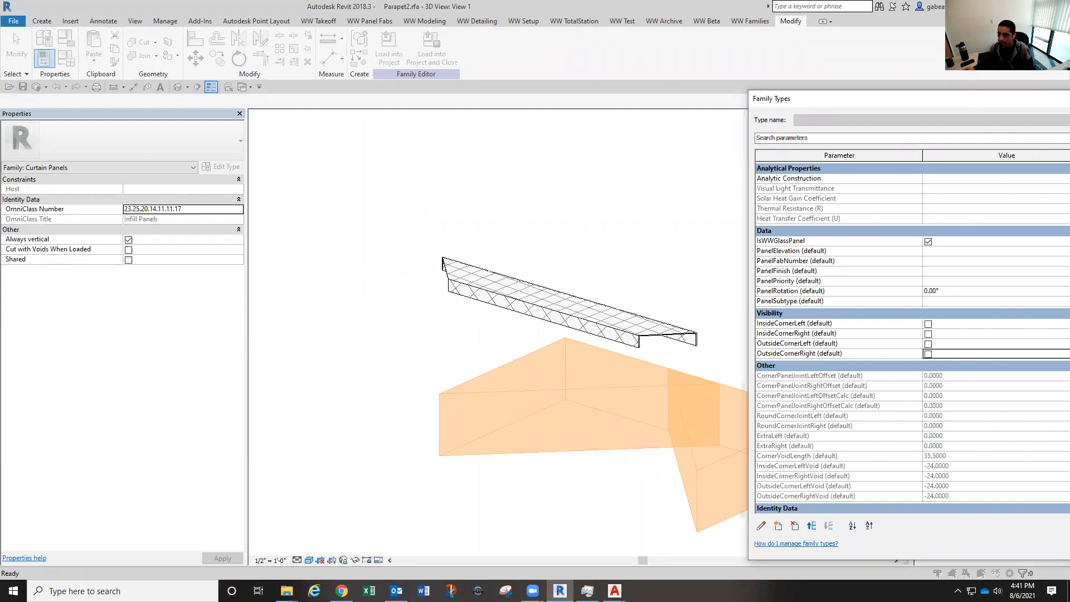
pyautogui.press('Return')
# Review the panel in 3D and its corner visibility and offset parameters in the family types
pyautogui.moveTo(600, 270)
pyautogui.keyDown('shift'); pyautogui.mouseDown(button='middle')
pyautogui.moveTo(556, 256)
pyautogui.moveTo(576, 263)
pyautogui.mouseUp(button='middle'); pyautogui.keyUp('shift')
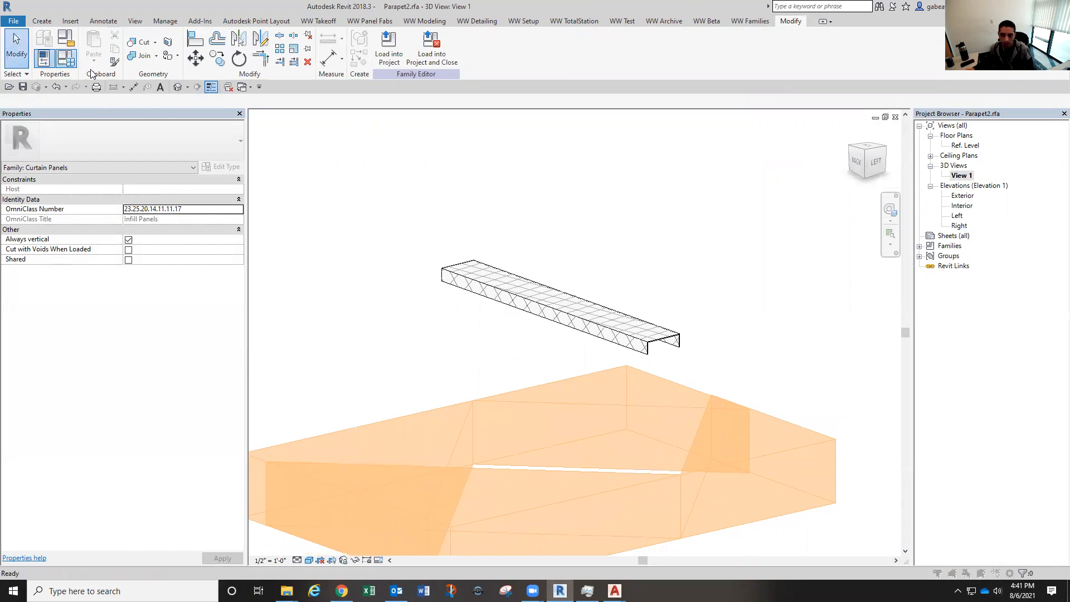
pyautogui.scroll(-5, 703, 326)
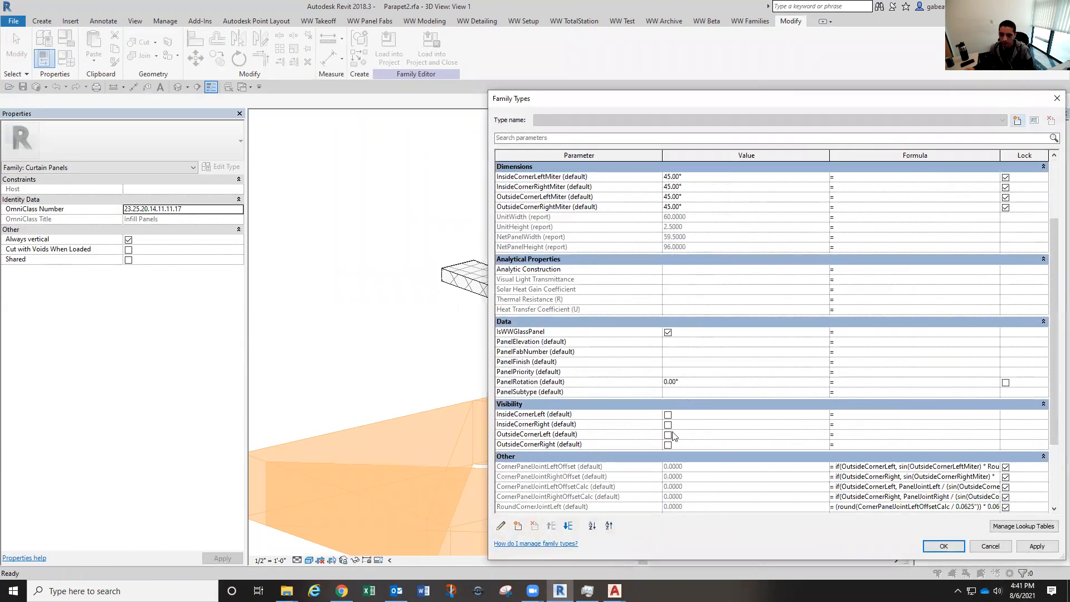
pyautogui.scroll(-2, 664, 429)
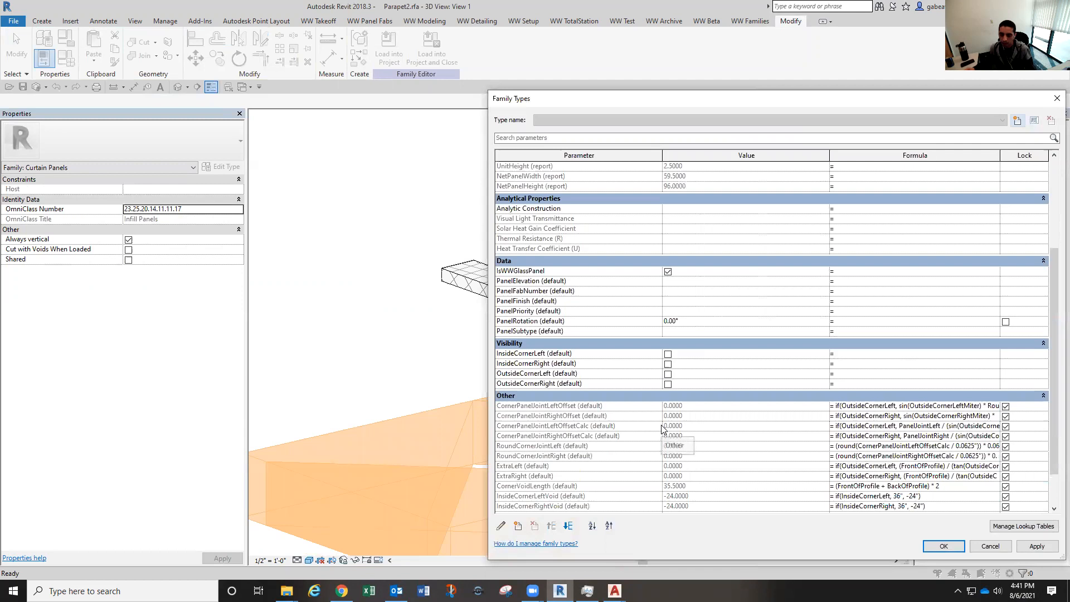
pyautogui.scroll(3, 663, 428)
pyautogui.press('Escape')
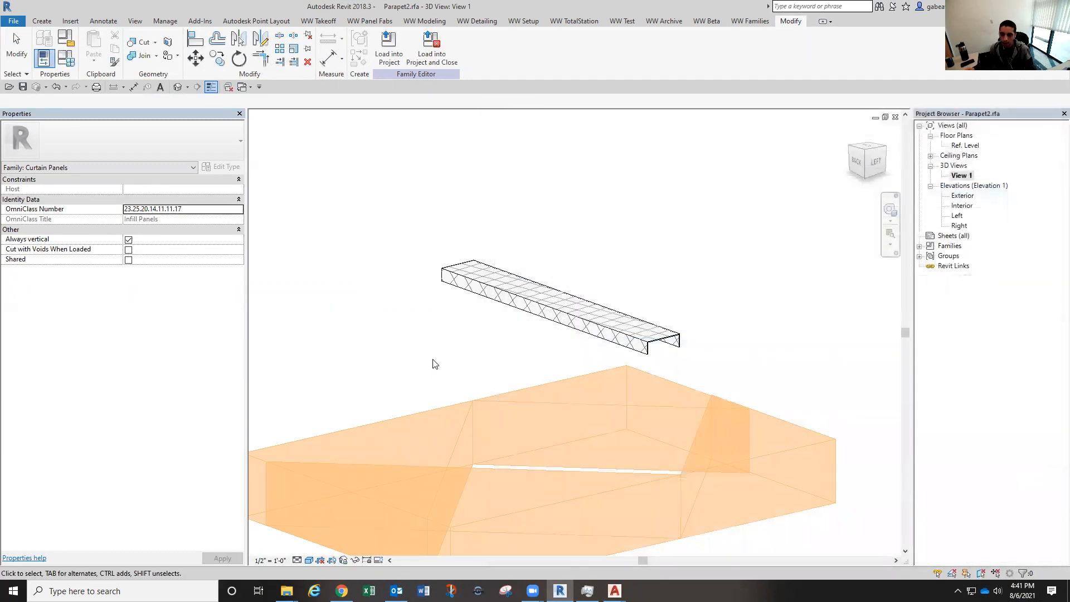
# Open the Left elevation of the panel family
pyautogui.doubleClick(966, 146)
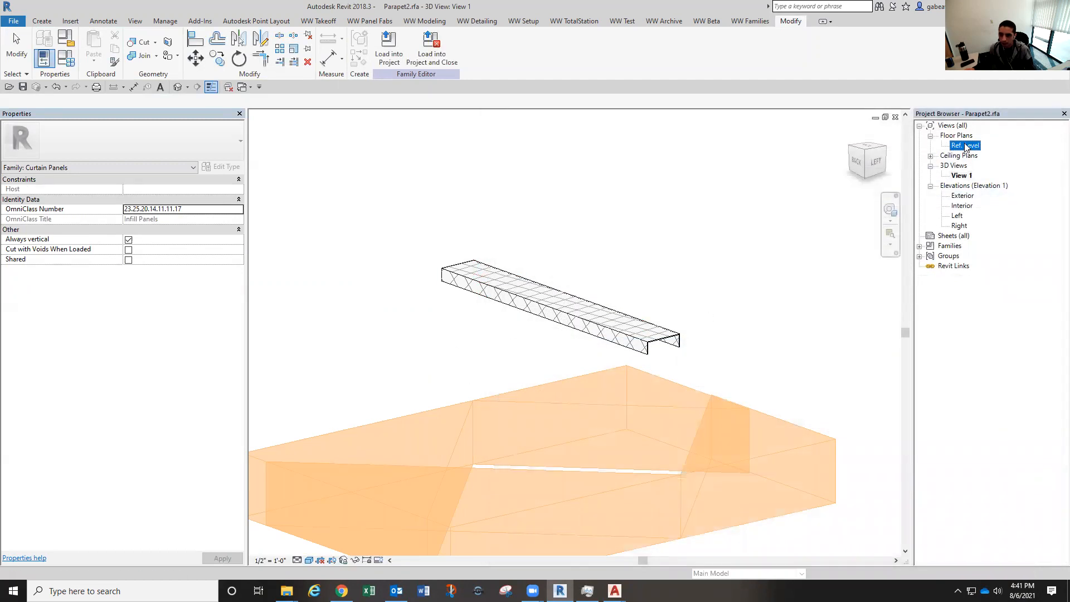
pyautogui.doubleClick(957, 216)
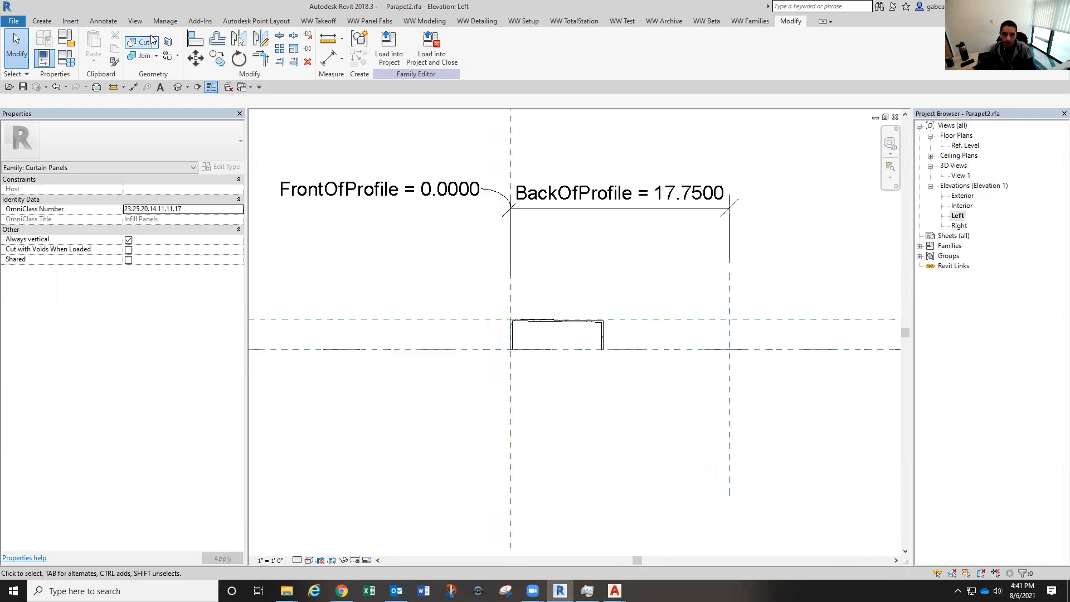
# Try to align the BackOfProfile reference plane with the panel's back face
pyautogui.click(195, 39)
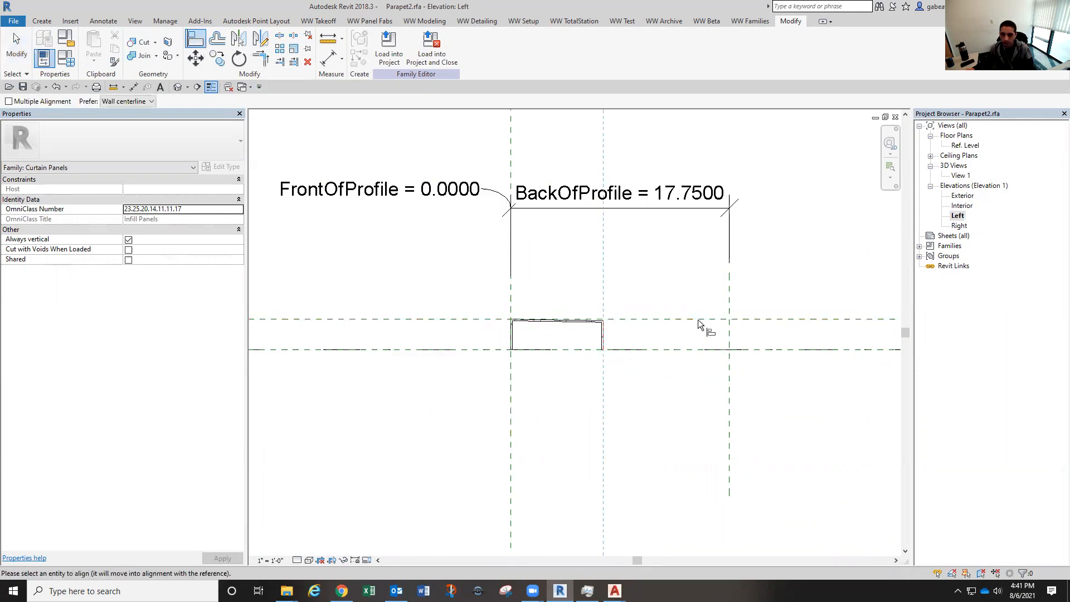
pyautogui.click(727, 296)
pyautogui.press('Escape')
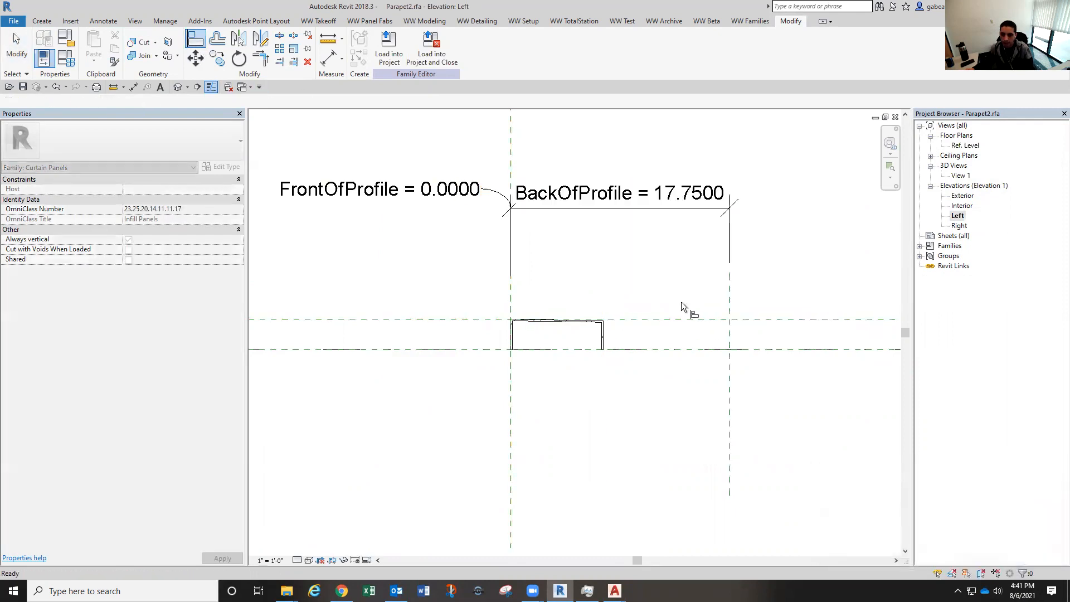
pyautogui.press('Escape')
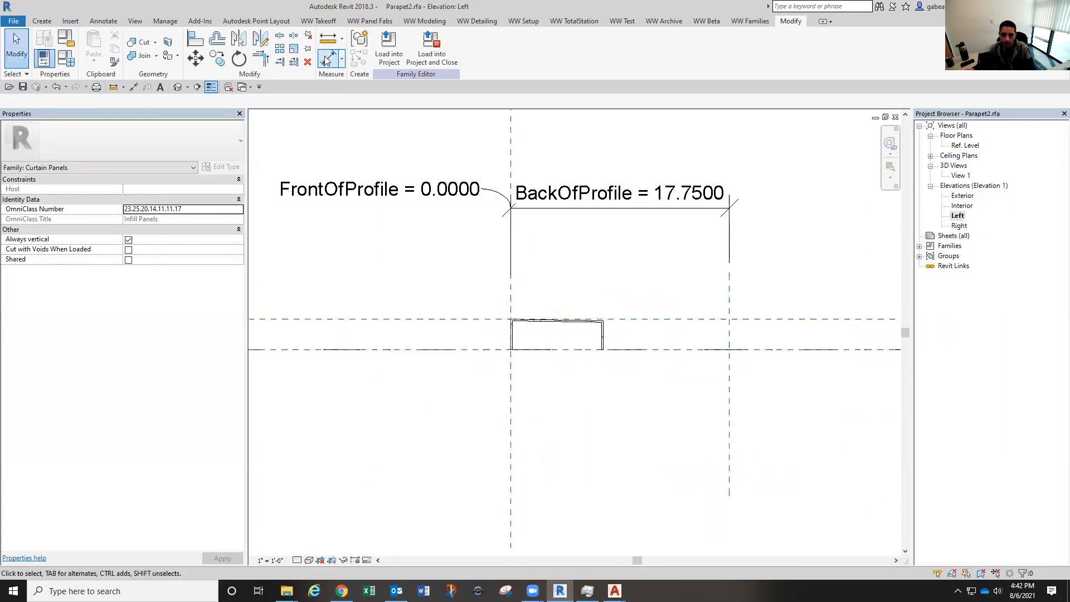
# Measure the panel profile's depth from the front reference plane to its back face with an aligned dimension
pyautogui.click(327, 58)
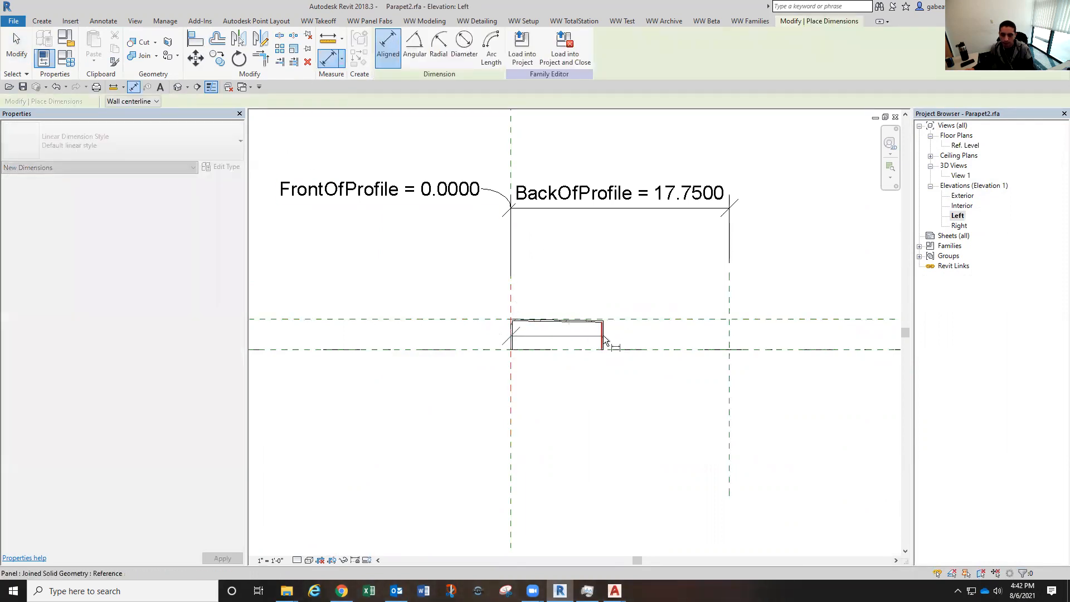
pyautogui.click(604, 341)
pyautogui.press('Escape')
pyautogui.press('Escape')
# Set the BackOfProfile parameter to 7.5 in the family types
pyautogui.click(65, 57)
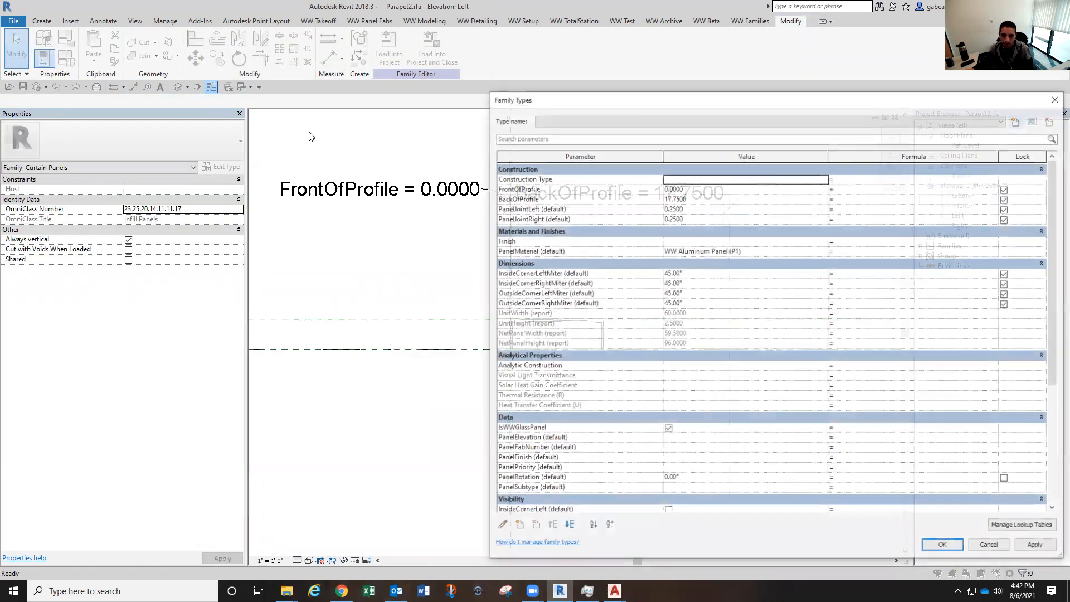
pyautogui.click(702, 198)
pyautogui.write('7')
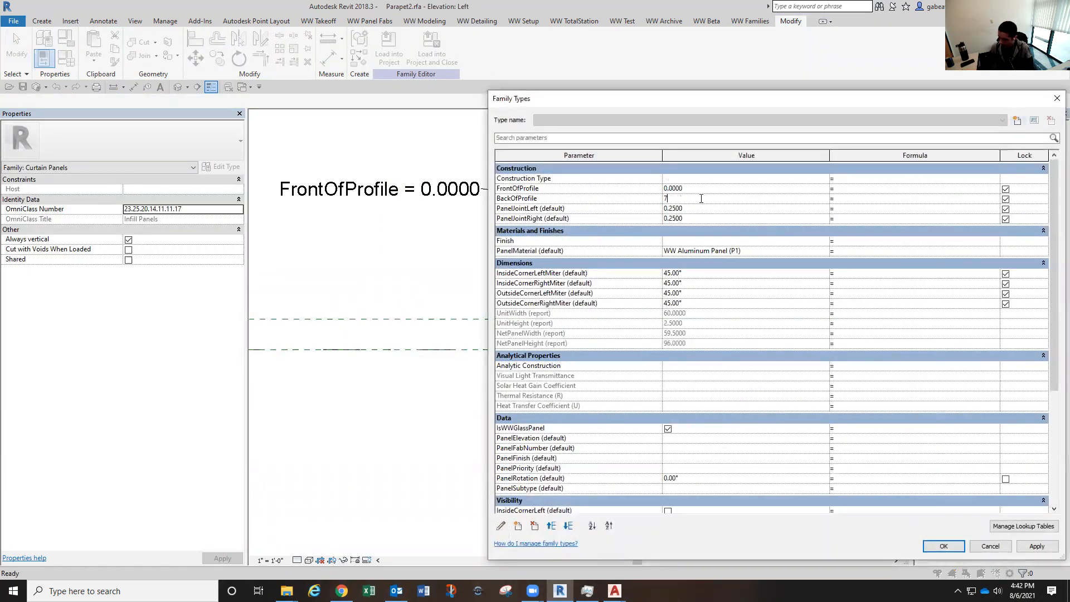
pyautogui.click(944, 546)
# Move the BackOfProfile dimension text clear of the FrontOfProfile label above the profile
pyautogui.scroll(2, 561, 294)
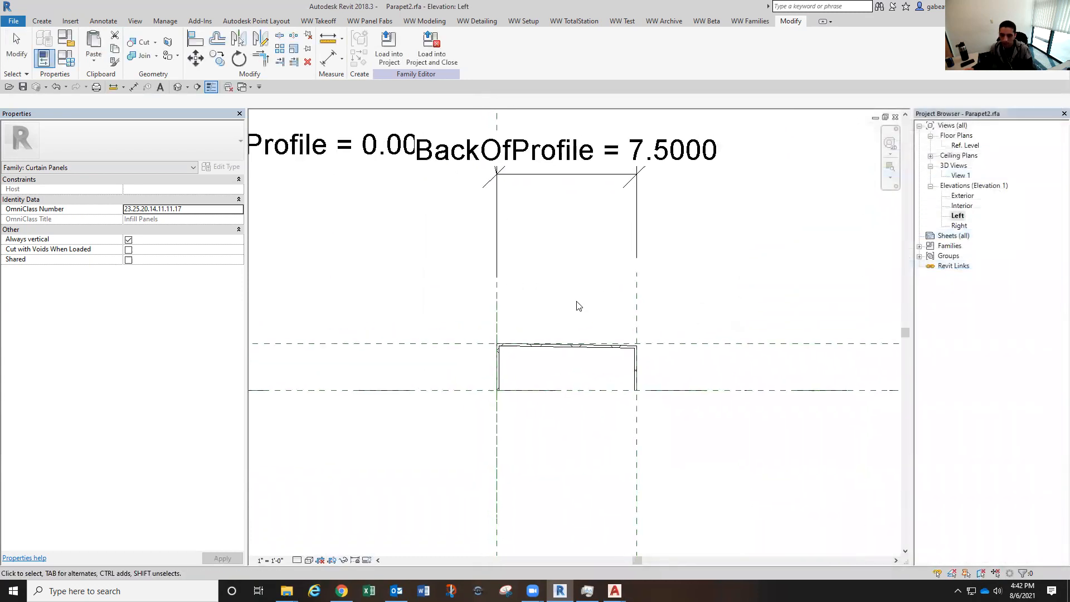
pyautogui.scroll(-1, 575, 306)
pyautogui.click(554, 280)
pyautogui.moveTo(553, 279); pyautogui.dragTo(748, 244)
pyautogui.click(704, 307)
pyautogui.moveTo(660, 334); pyautogui.dragTo(621, 319, button='middle')
pyautogui.scroll(-1, 673, 282)
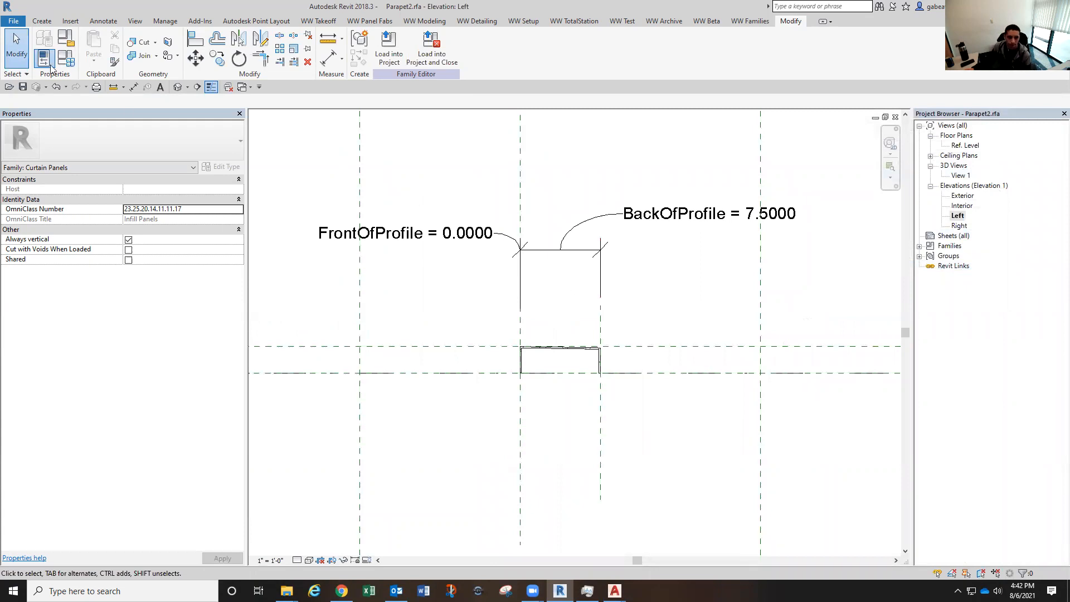
# Review the panel family's construction, miter, data and corner visibility parameters in the family types
pyautogui.click(66, 57)
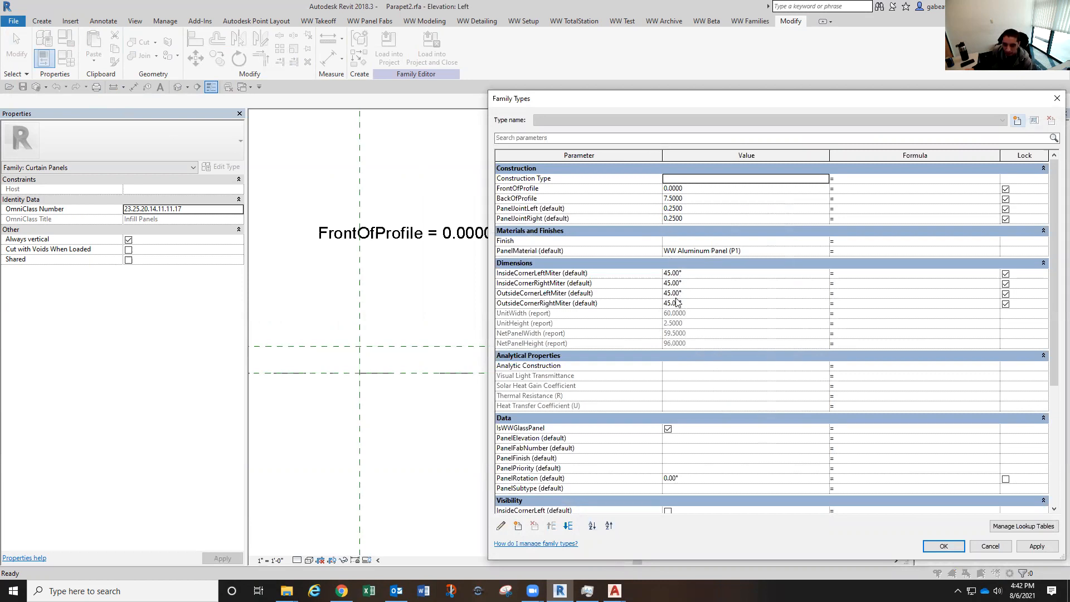
pyautogui.scroll(-1, 677, 302)
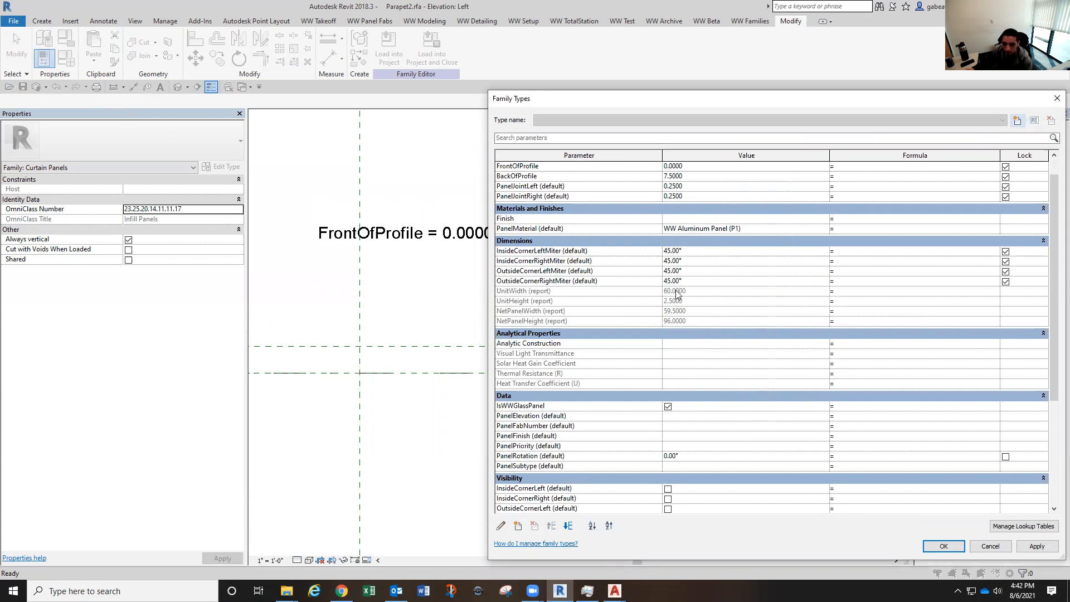
pyautogui.scroll(-3, 676, 293)
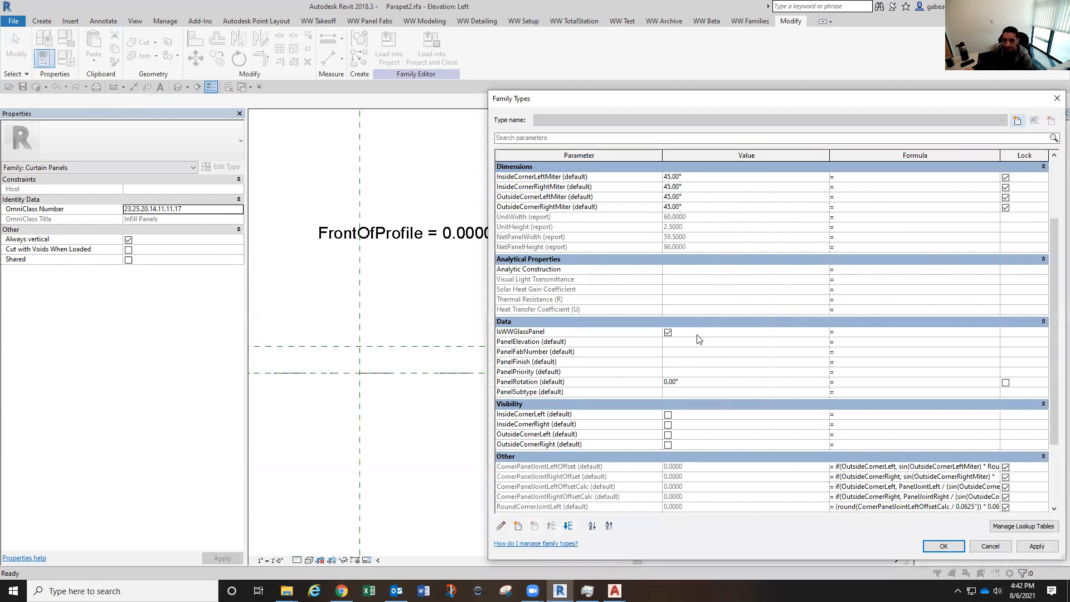
pyautogui.click(943, 547)
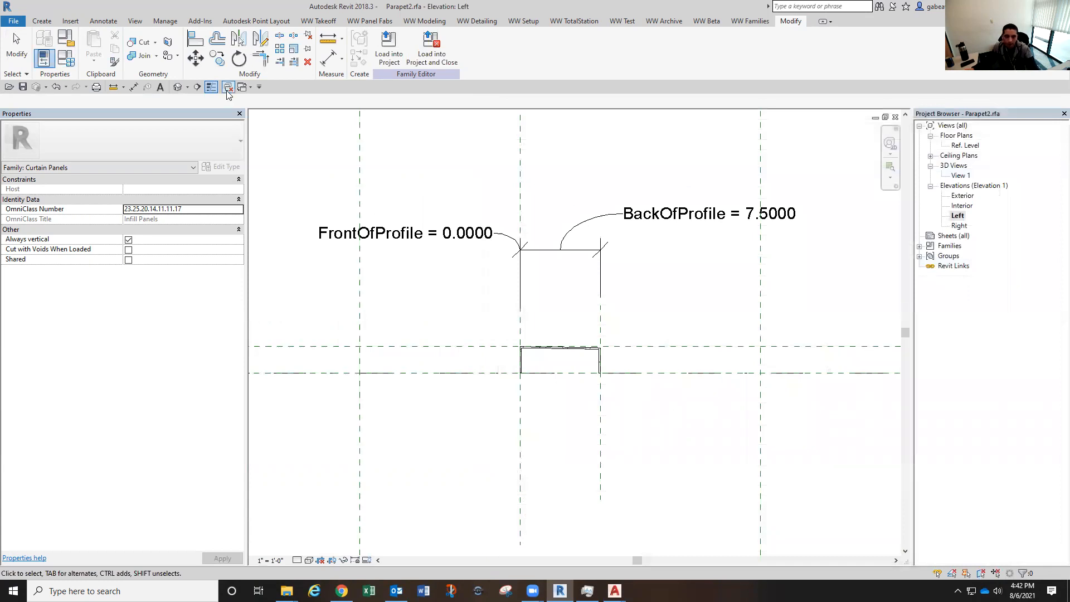
# Switch from the Parapet2 family to Project2 and open the Level 2 floor plan at an empty area
pyautogui.click(245, 89)
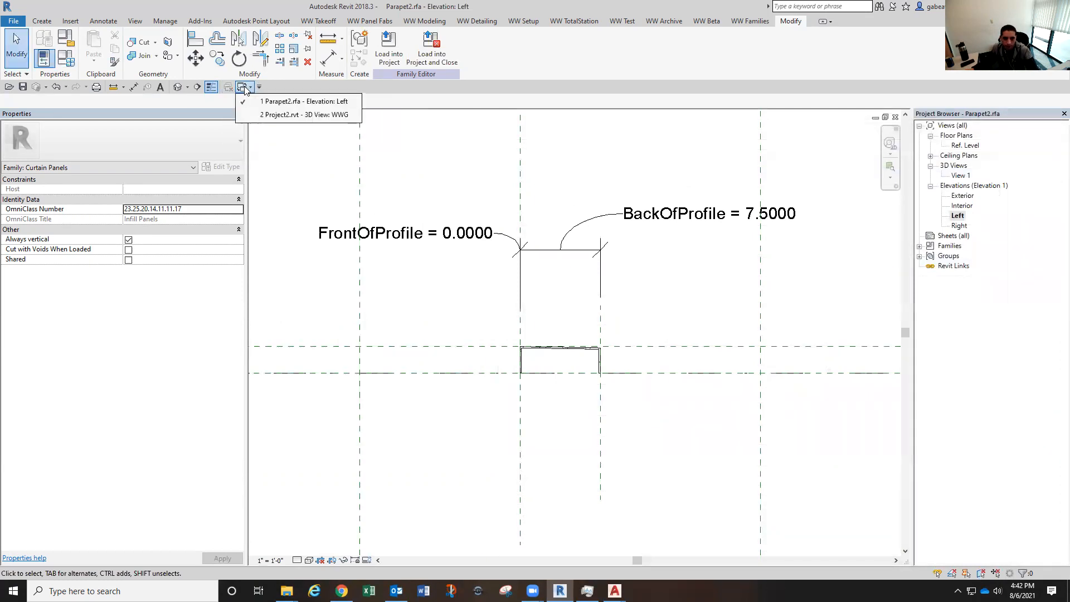
pyautogui.click(273, 116)
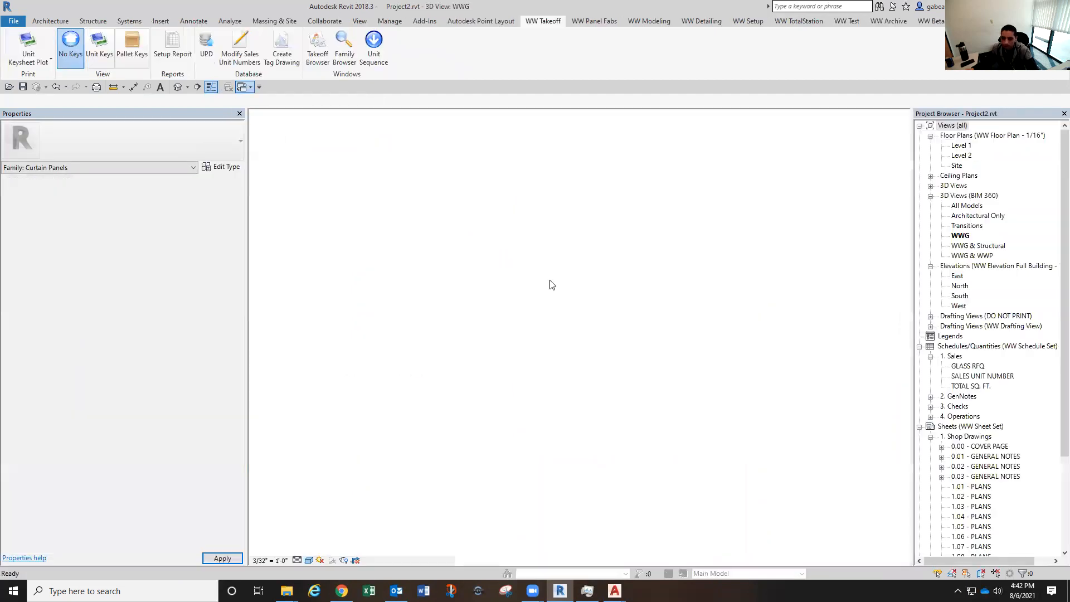
pyautogui.moveTo(617, 348); pyautogui.dragTo(534, 314, button='middle')
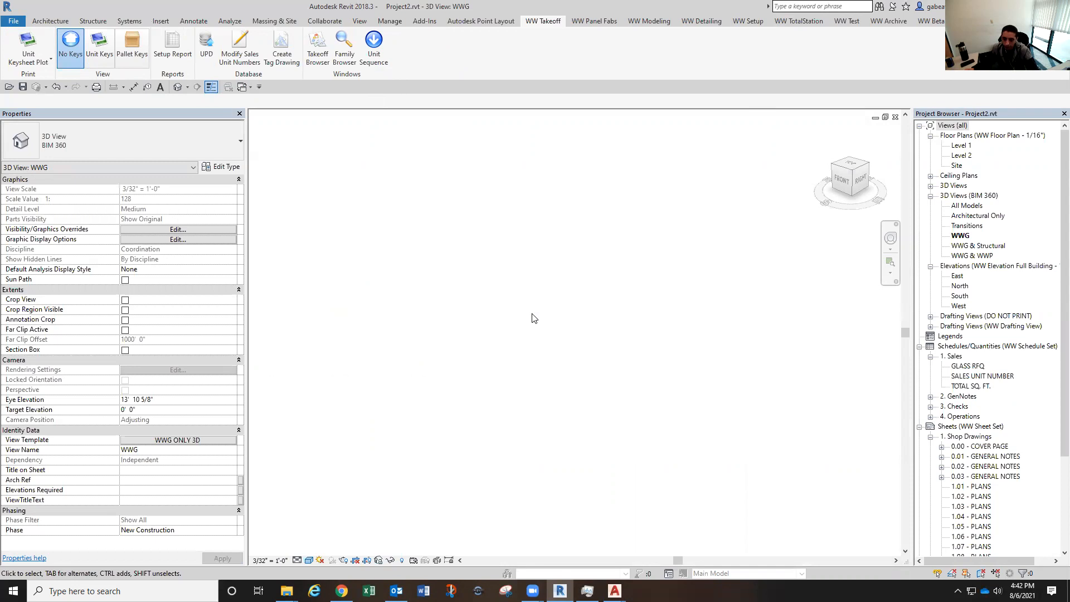
pyautogui.click(55, 21)
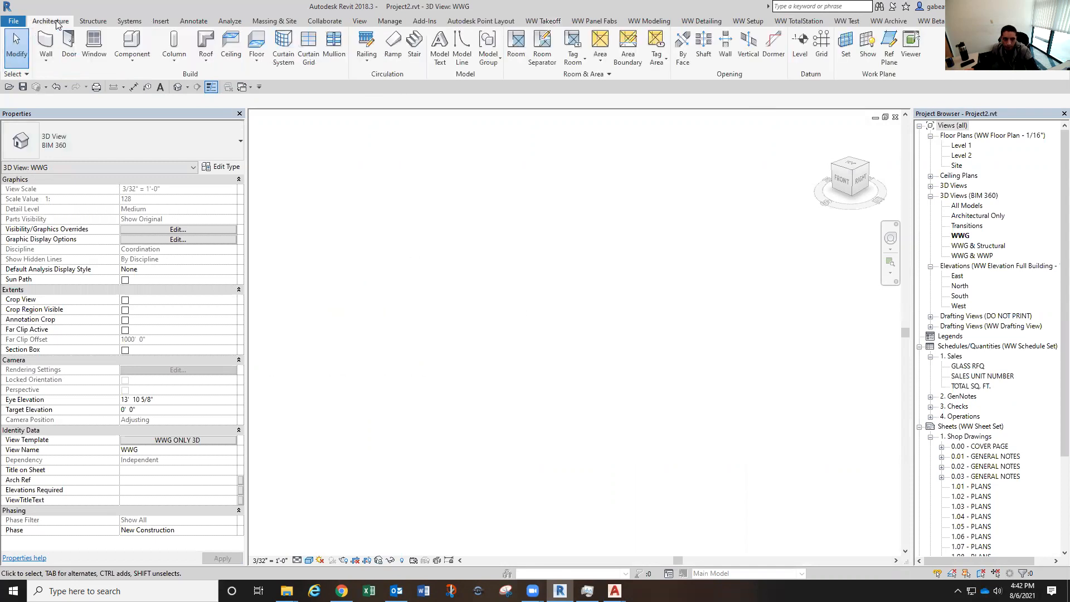
pyautogui.doubleClick(962, 156)
pyautogui.scroll(5, 535, 324)
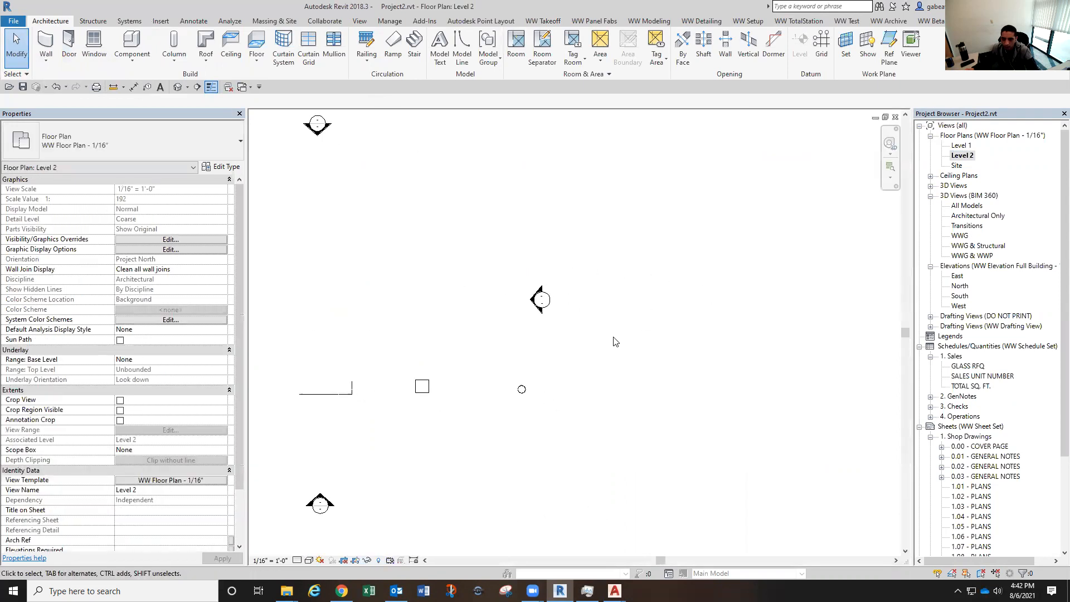
pyautogui.scroll(1, 522, 350)
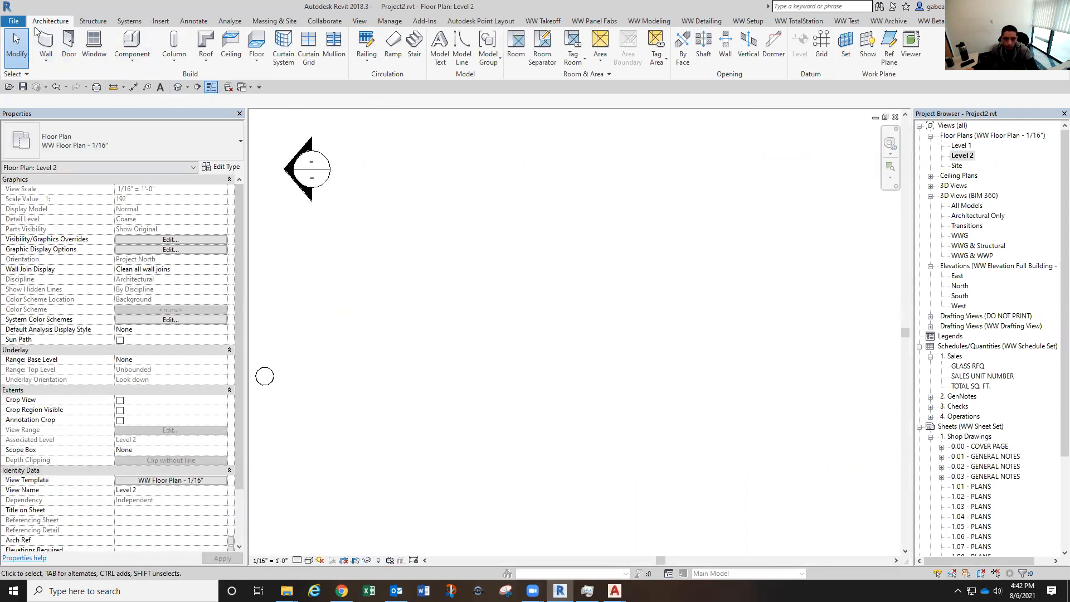
# Draw a horizontal Column Cover curtain wall about 10'-0" long in the empty area of the Level 2 plan
pyautogui.click(625, 199)
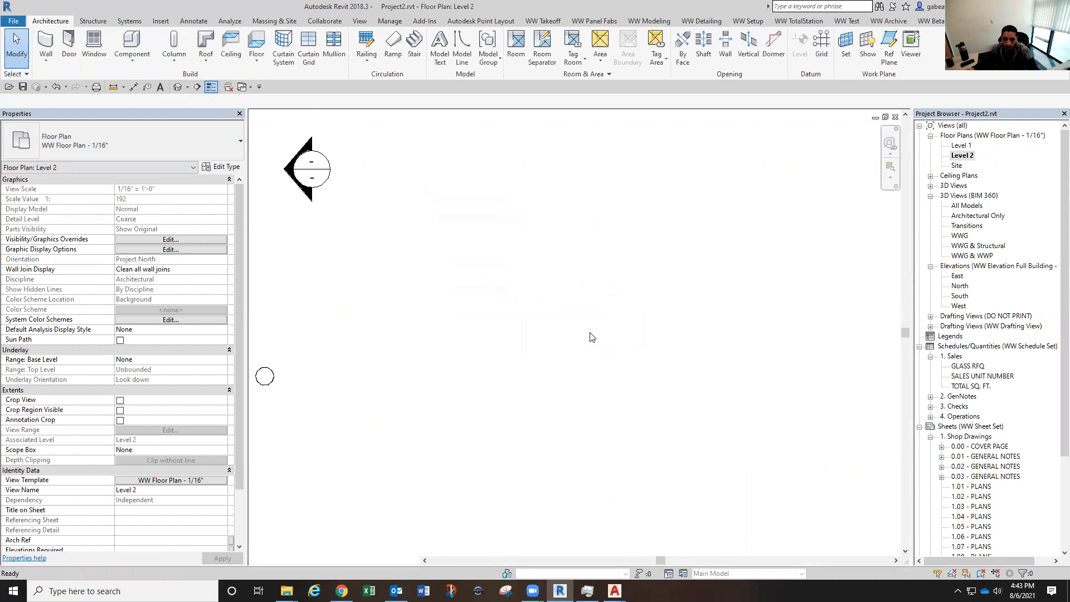
pyautogui.press('w')
pyautogui.press('a')
pyautogui.click(599, 367)
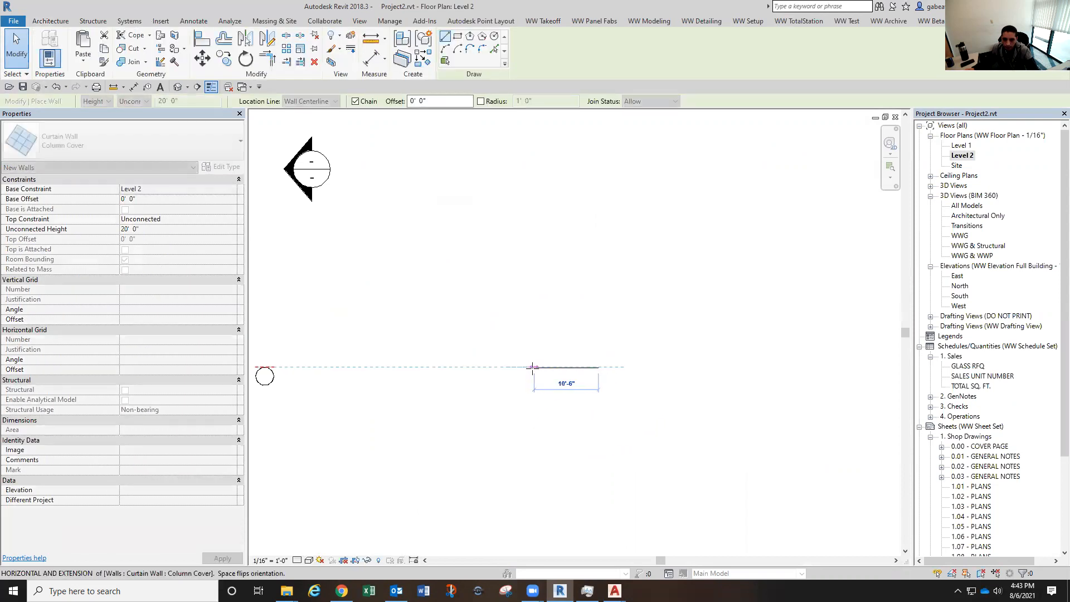
pyautogui.click(533, 367)
pyautogui.press('Escape')
pyautogui.press('Escape')
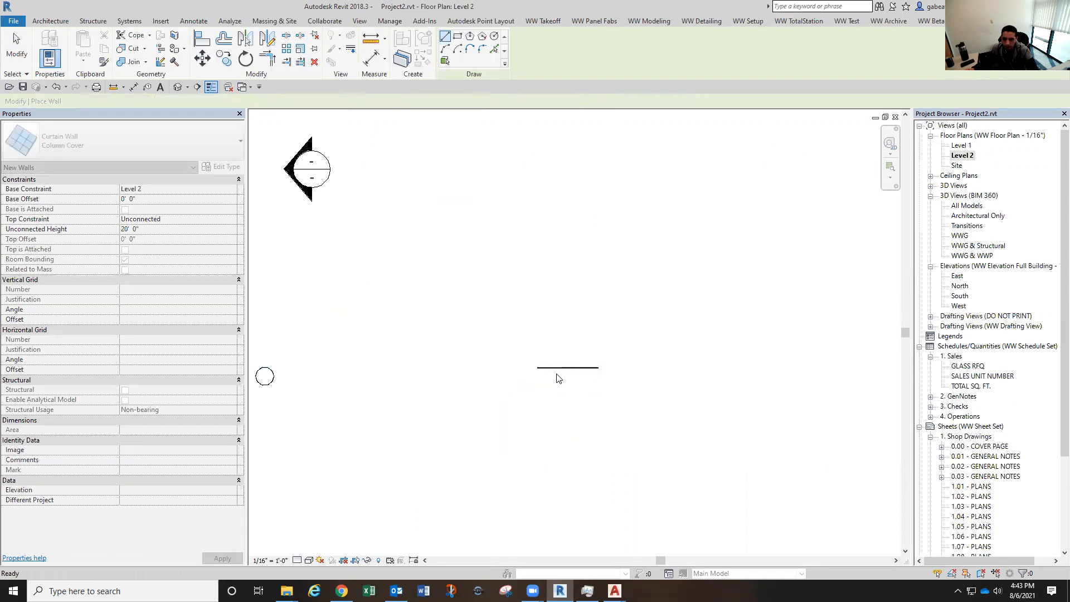
# Show the new curtain wall in the WWG 3D view and open its unconnected height for editing
pyautogui.doubleClick(958, 236)
pyautogui.moveTo(490, 304); pyautogui.dragTo(583, 360, button='middle')
pyautogui.scroll(2, 492, 330)
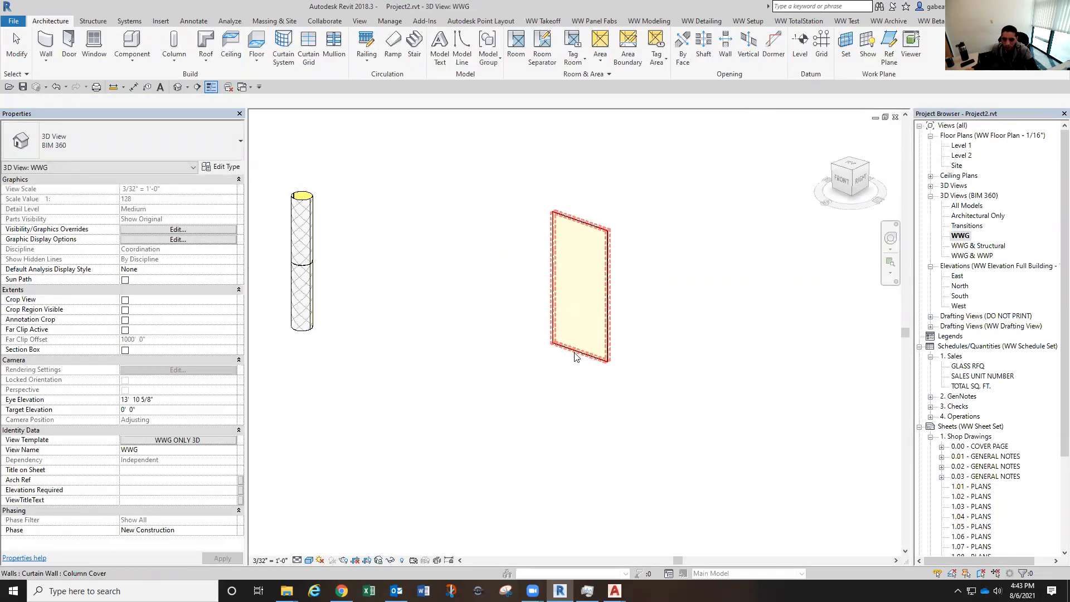
pyautogui.click(576, 357)
pyautogui.click(159, 229)
pyautogui.doubleClick(159, 229)
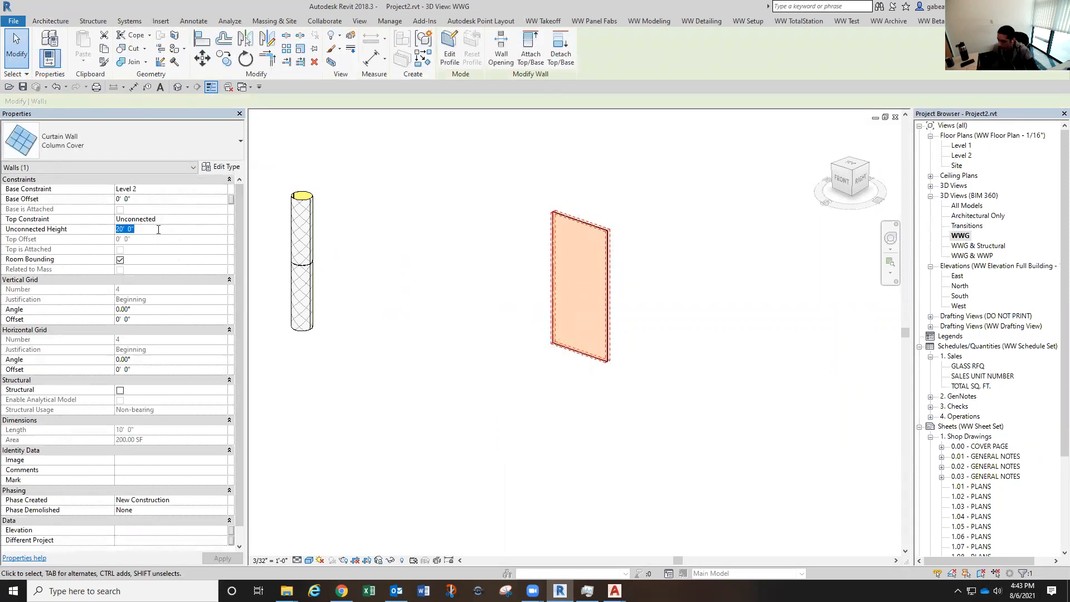
# Switch to Panels.dwg in AutoCAD and dimension the overall height of the U-shaped profile along its front leg
pyautogui.moveTo(615, 591)
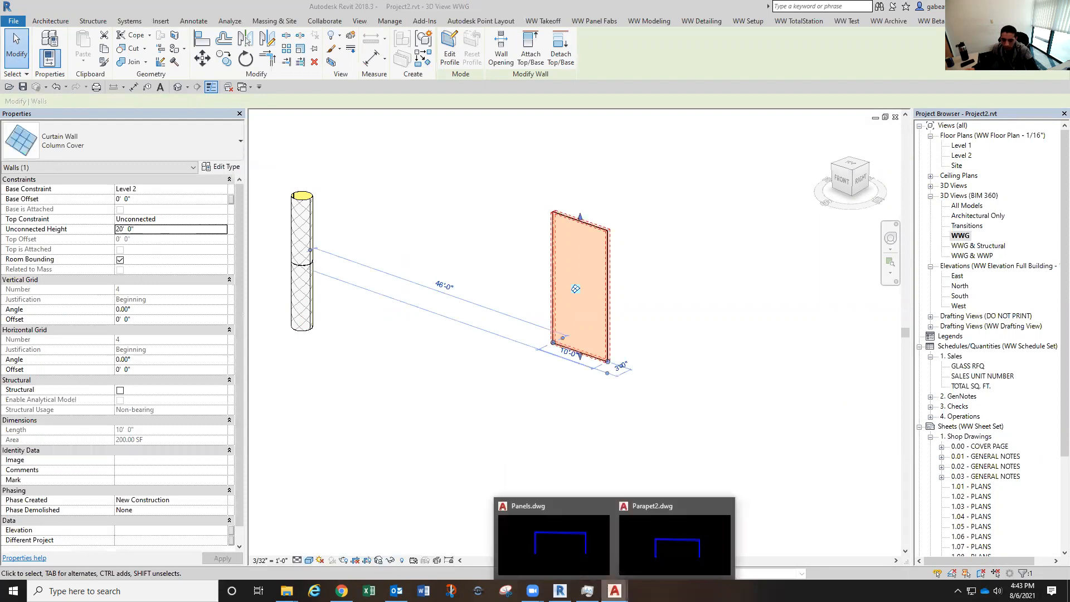
pyautogui.click(553, 540)
pyautogui.click(245, 44)
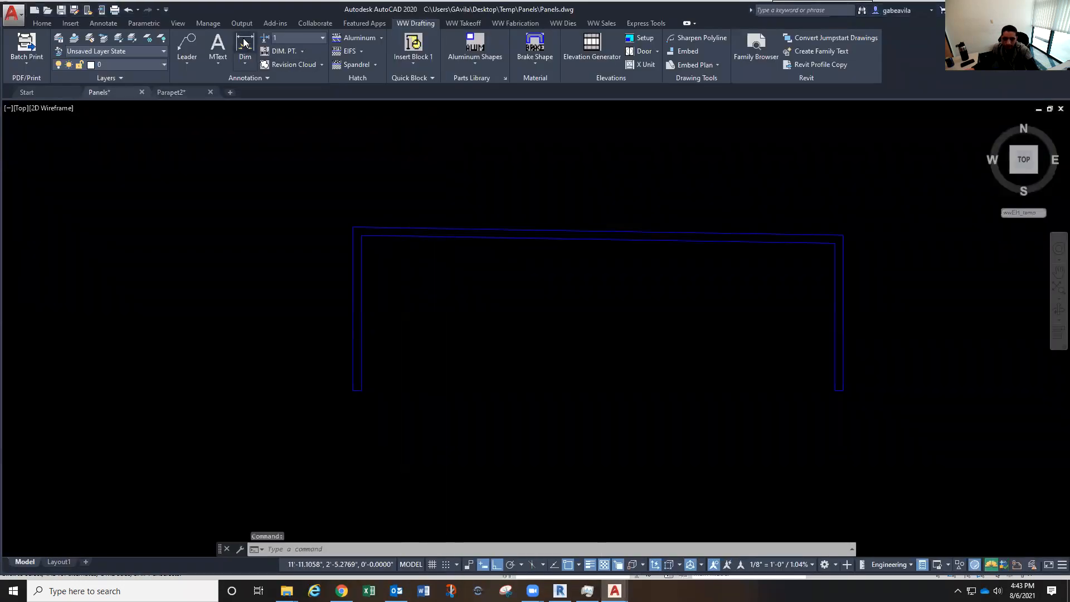
pyautogui.click(354, 390)
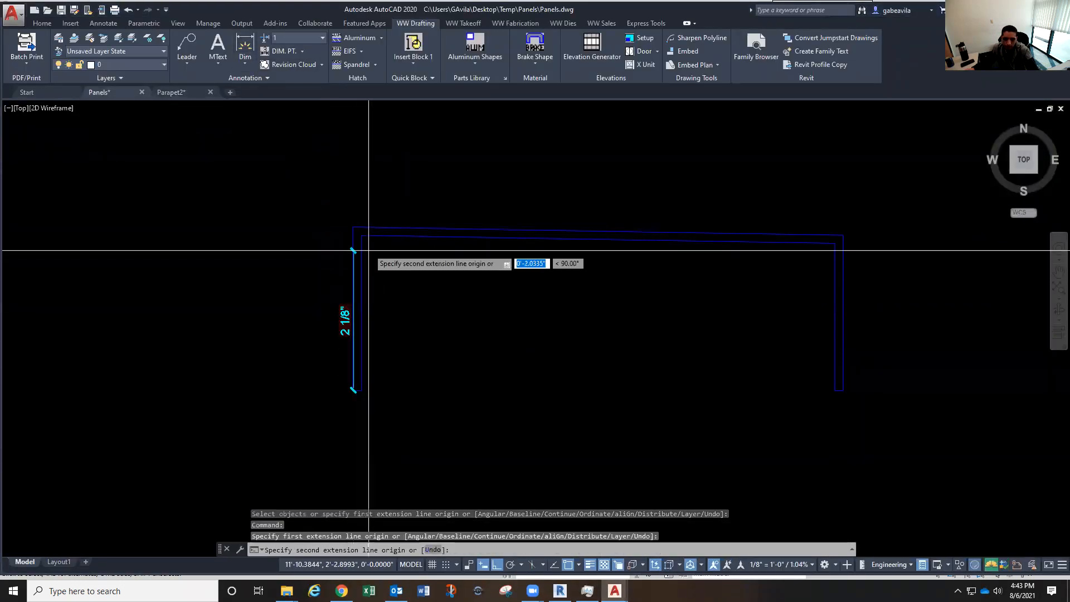
pyautogui.click(353, 227)
pyautogui.click(265, 248)
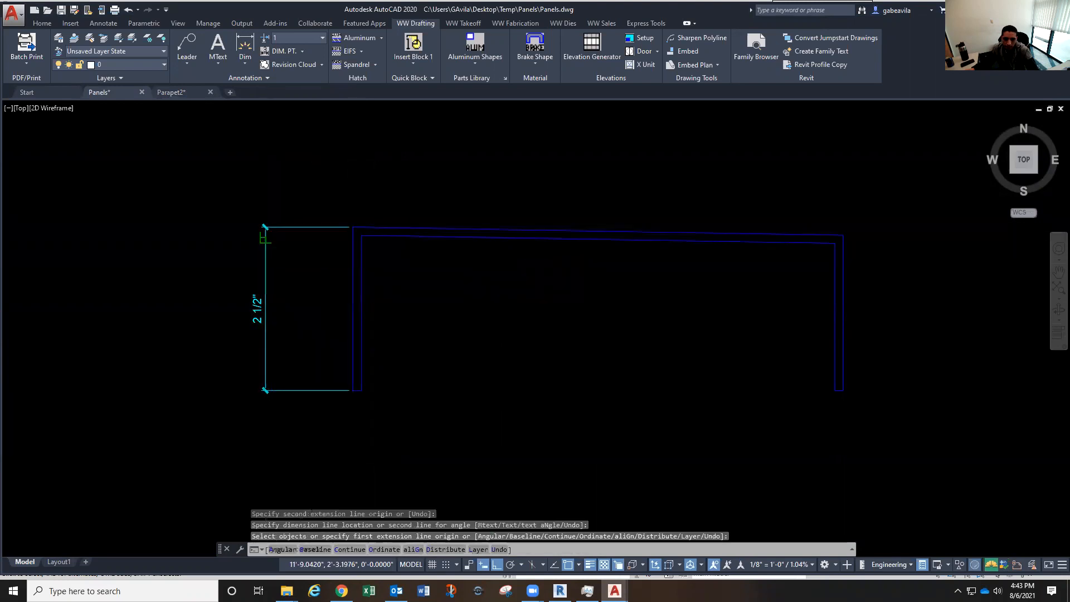
pyautogui.press('Escape')
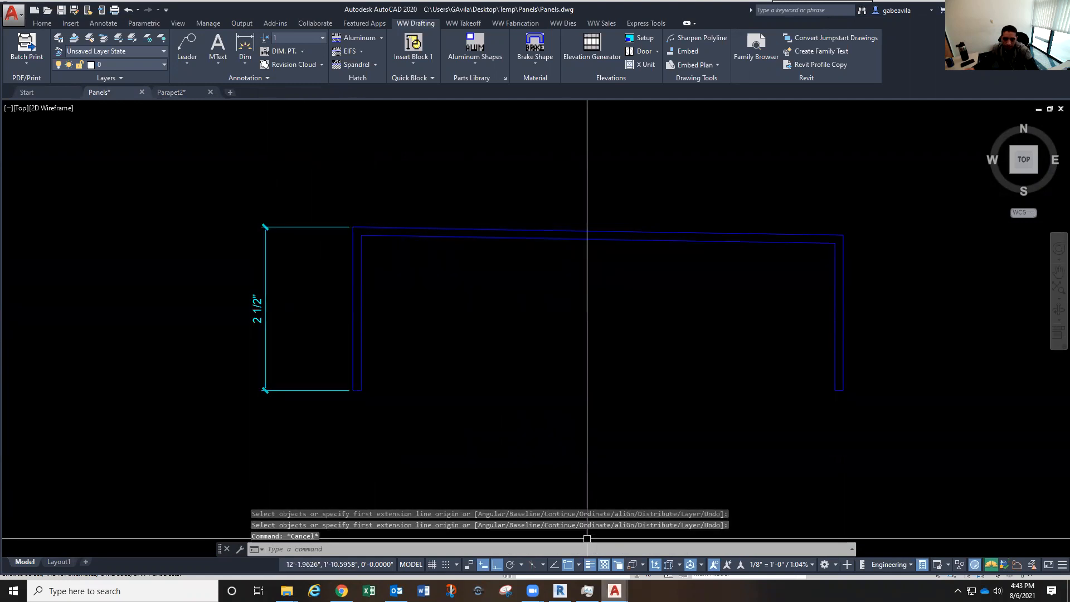
# Return to Revit and set the selected curtain wall's unconnected height to 2 1/2"
pyautogui.moveTo(559, 590)
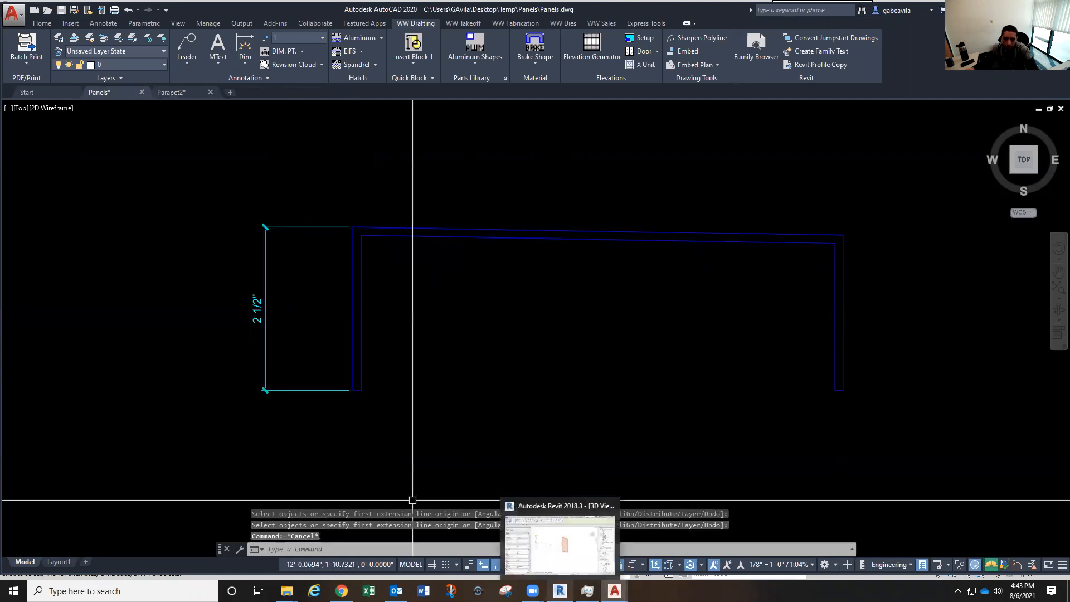
pyautogui.click(530, 559)
pyautogui.click(124, 229)
pyautogui.doubleClick(142, 230)
pyautogui.write('2.5')
pyautogui.press('Return')
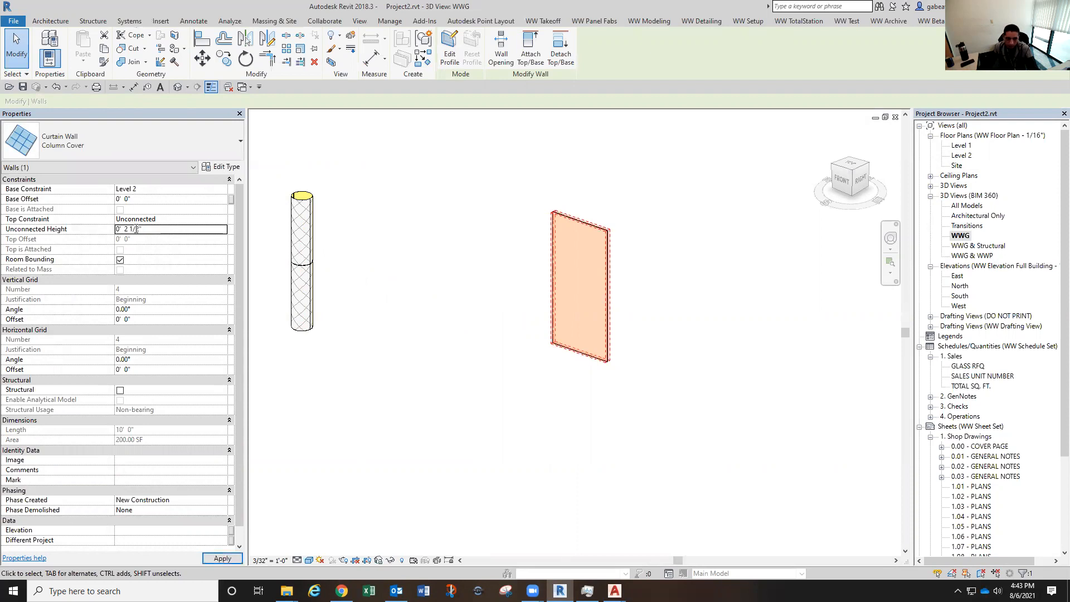
# Stretch the curtain wall upward, set its unconnected height to 1' 0" and deselect it
pyautogui.scroll(5, 564, 341)
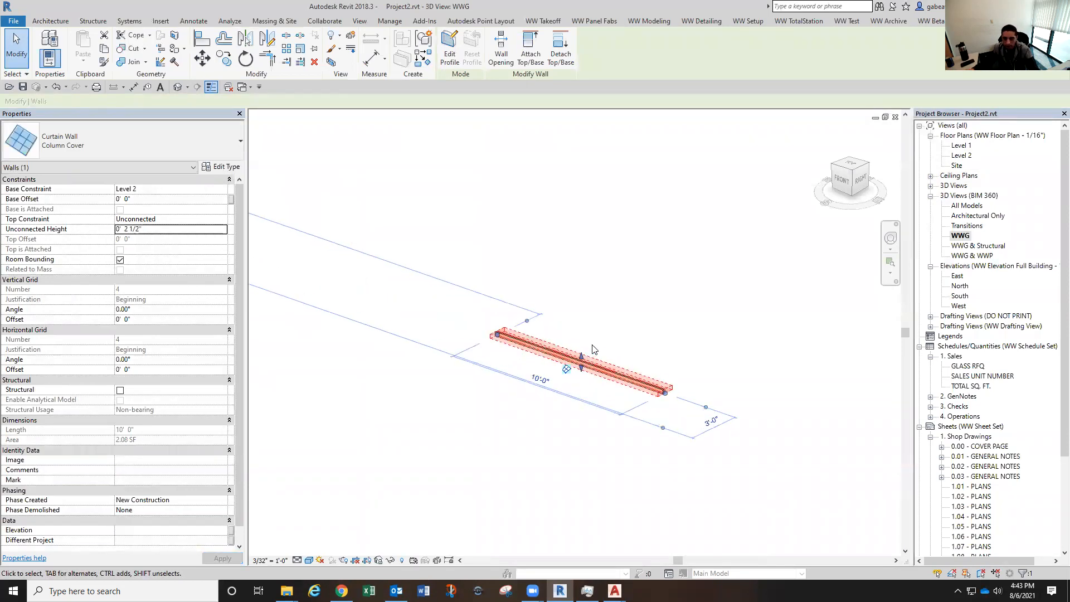
pyautogui.moveTo(577, 359); pyautogui.dragTo(564, 311)
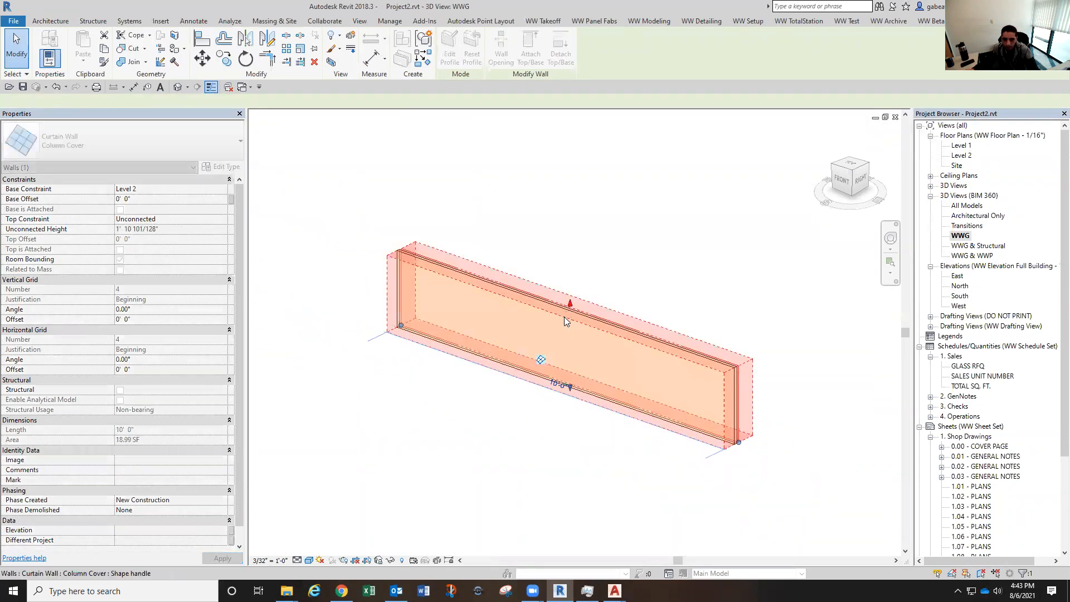
pyautogui.press('Escape')
pyautogui.click(565, 311)
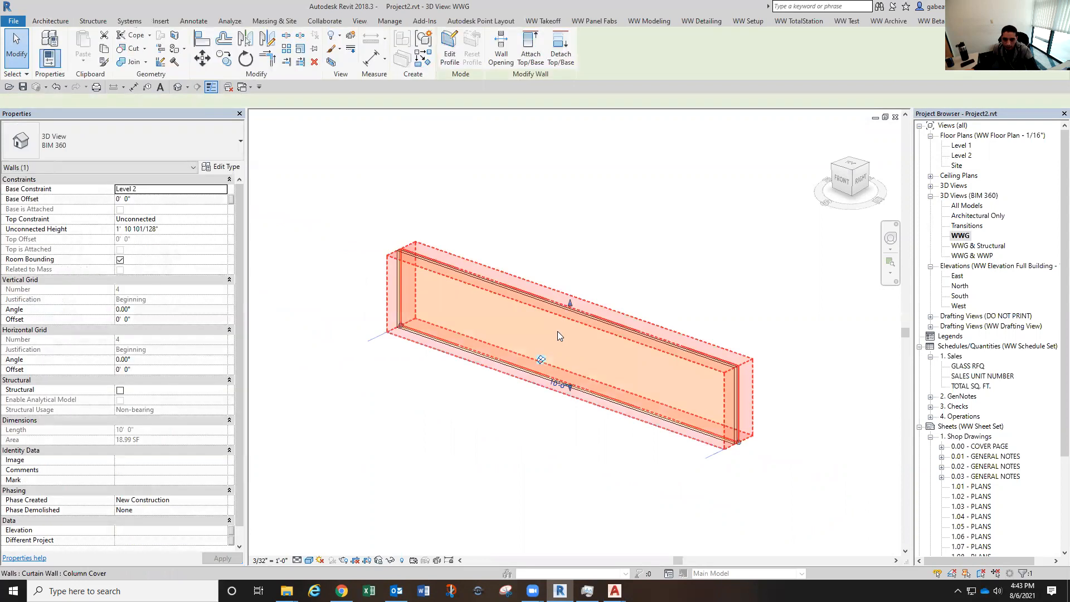
pyautogui.click(172, 229)
pyautogui.write("1'  0")
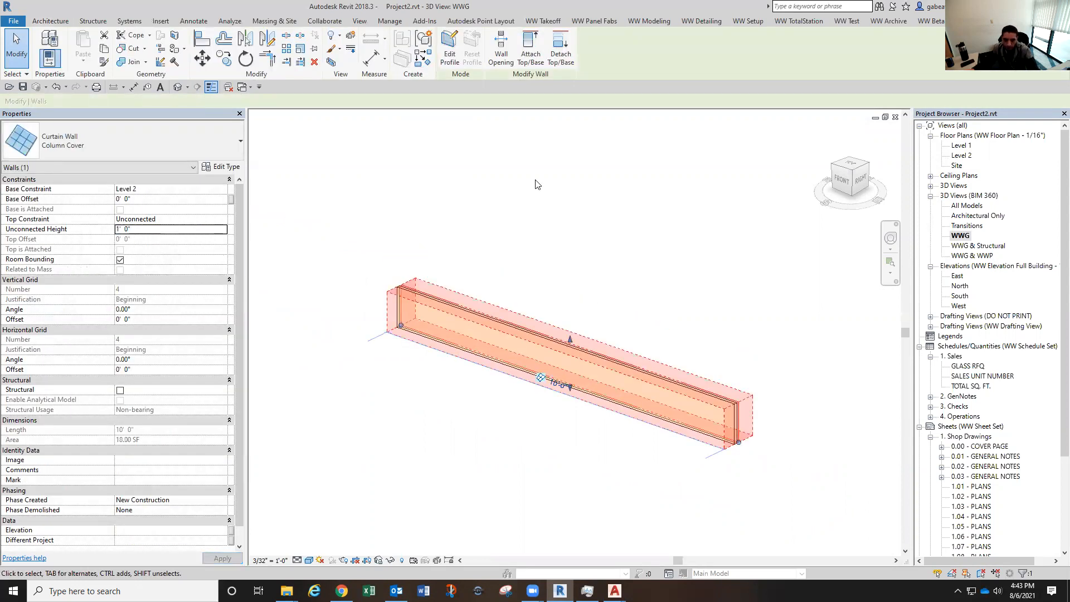
pyautogui.click(532, 189)
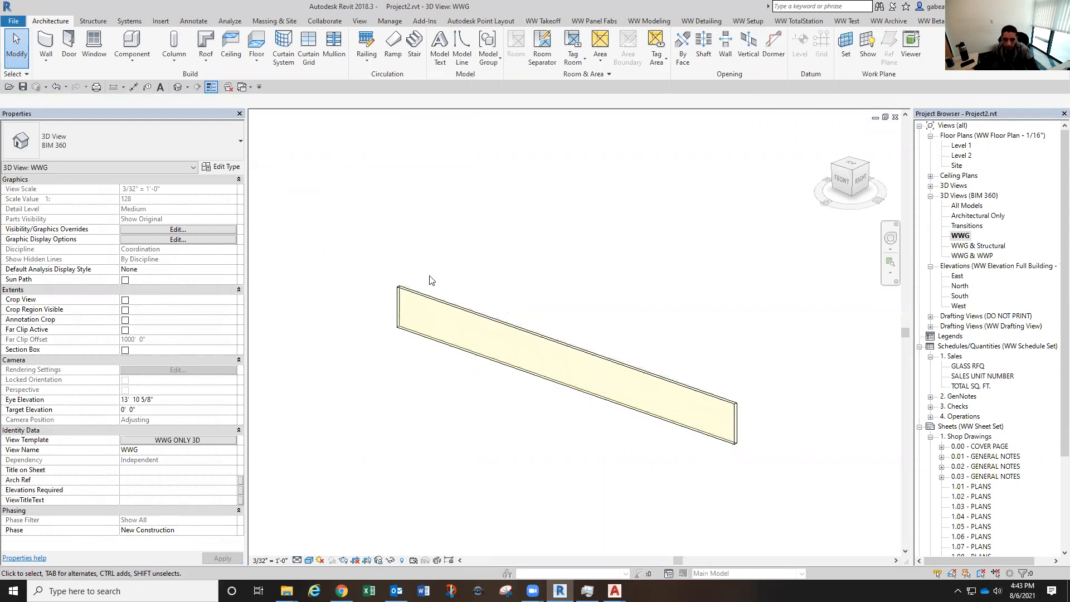
pyautogui.click(242, 88)
pyautogui.click(243, 88)
pyautogui.click(243, 88)
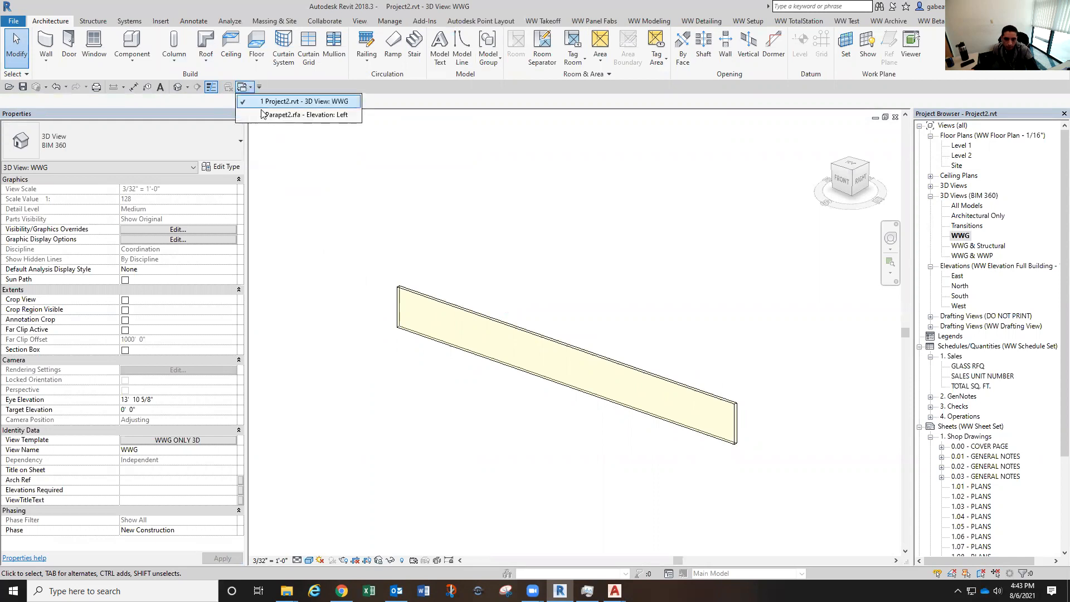
pyautogui.click(290, 116)
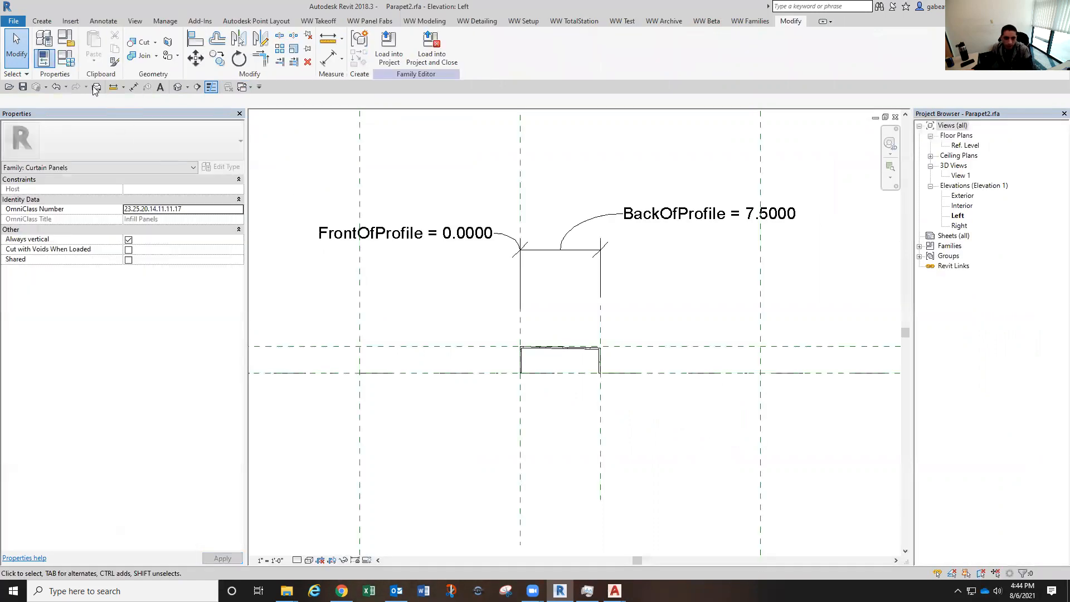
pyautogui.click(243, 88)
pyautogui.click(267, 111)
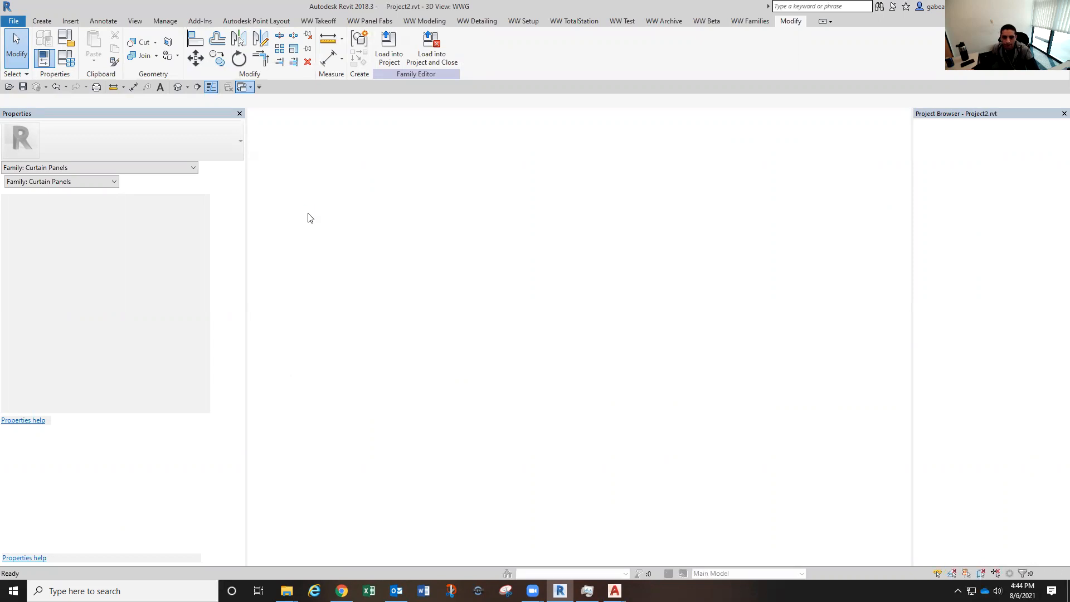
# Load the family Panel-HorizontallyExtruded.rfa from the Panels folder into Project2
pyautogui.click(158, 23)
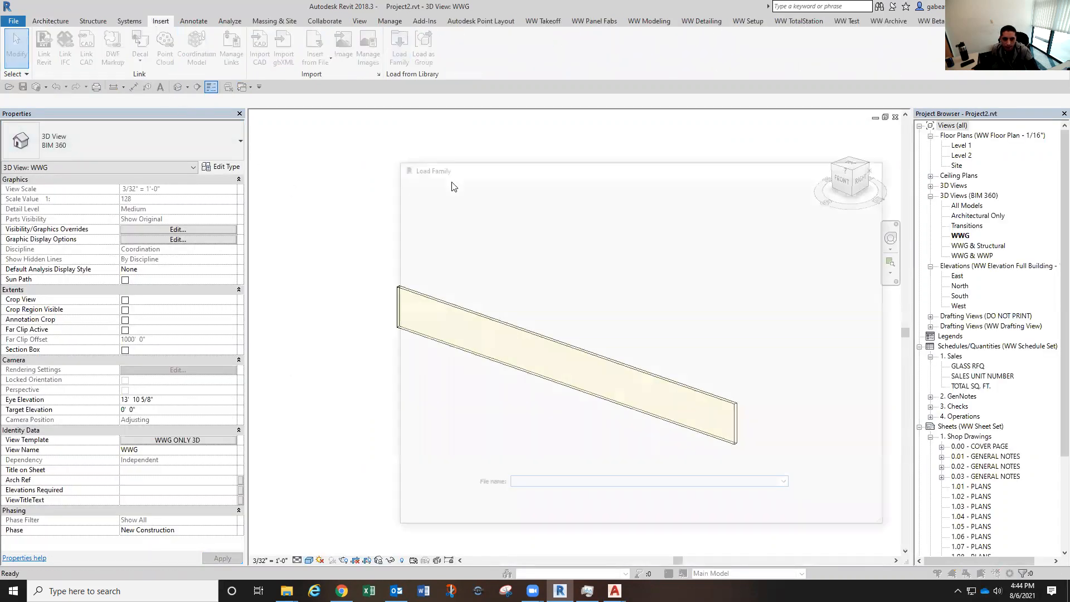
pyautogui.click(489, 236)
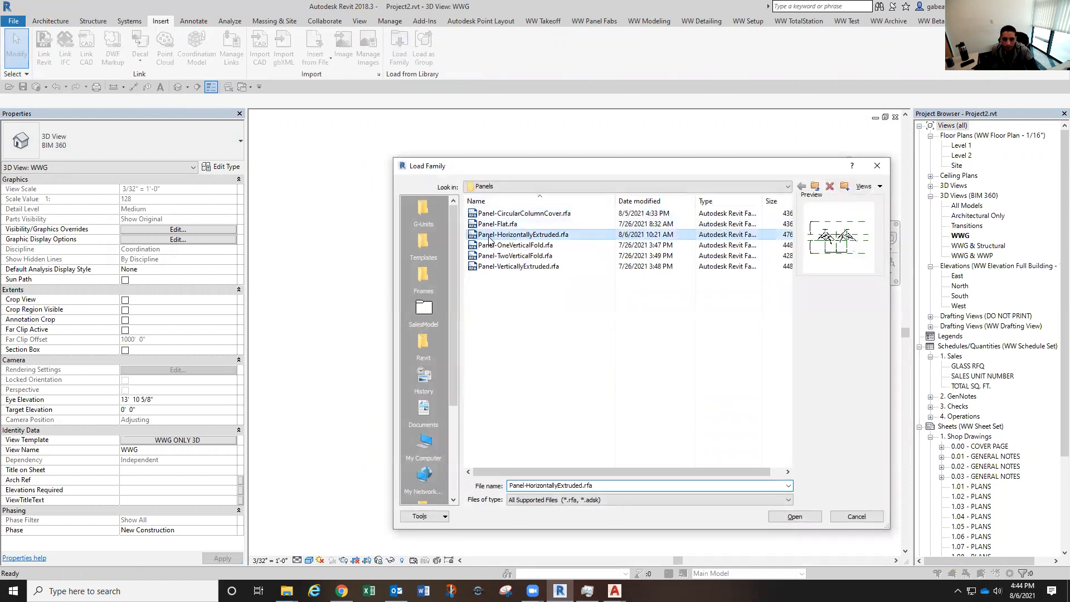
pyautogui.click(798, 516)
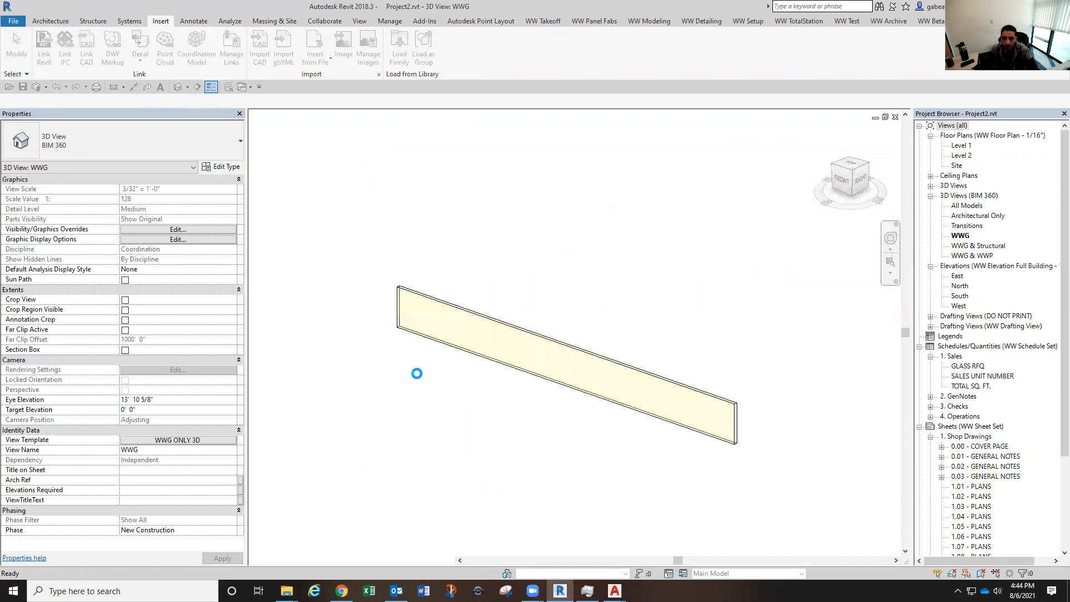
pyautogui.press('Tab')
pyautogui.click(561, 391)
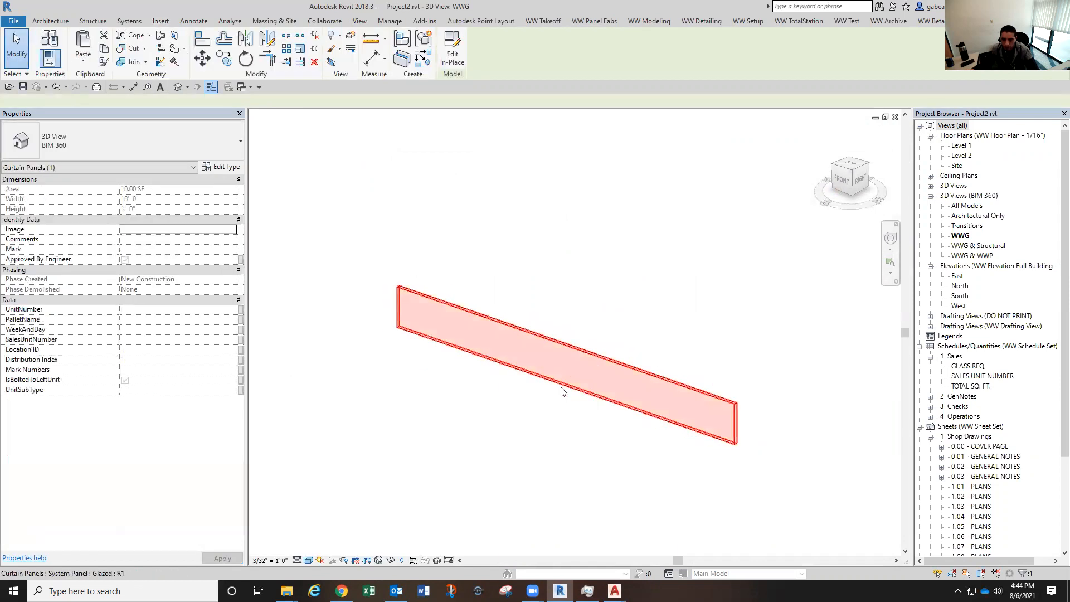
pyautogui.press('Escape')
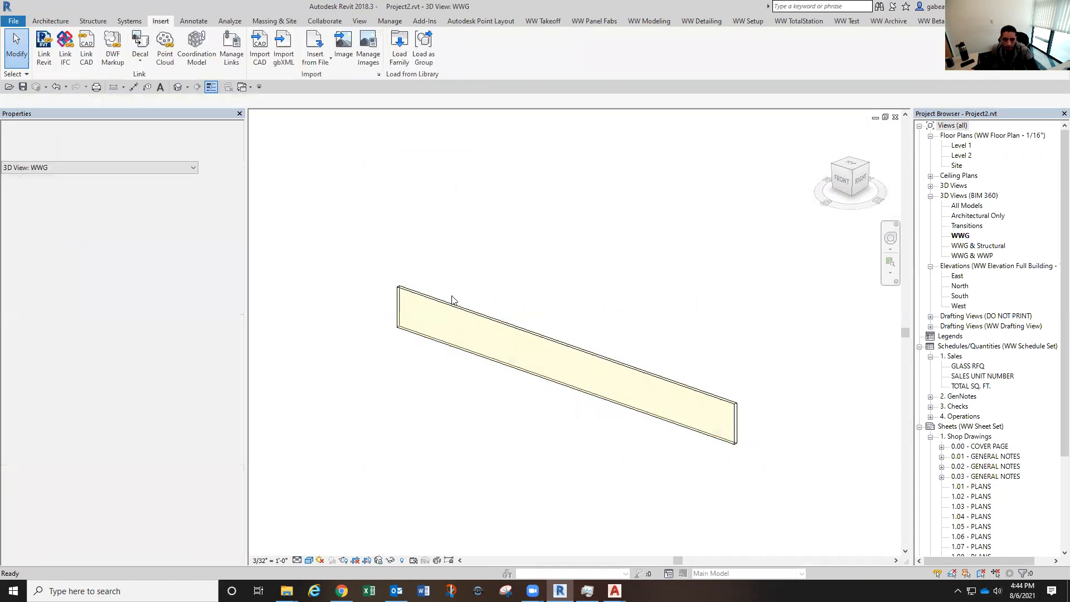
# Duplicate the selected curtain wall's Column Cover type as a new type named Parapet and apply it
pyautogui.click(456, 304)
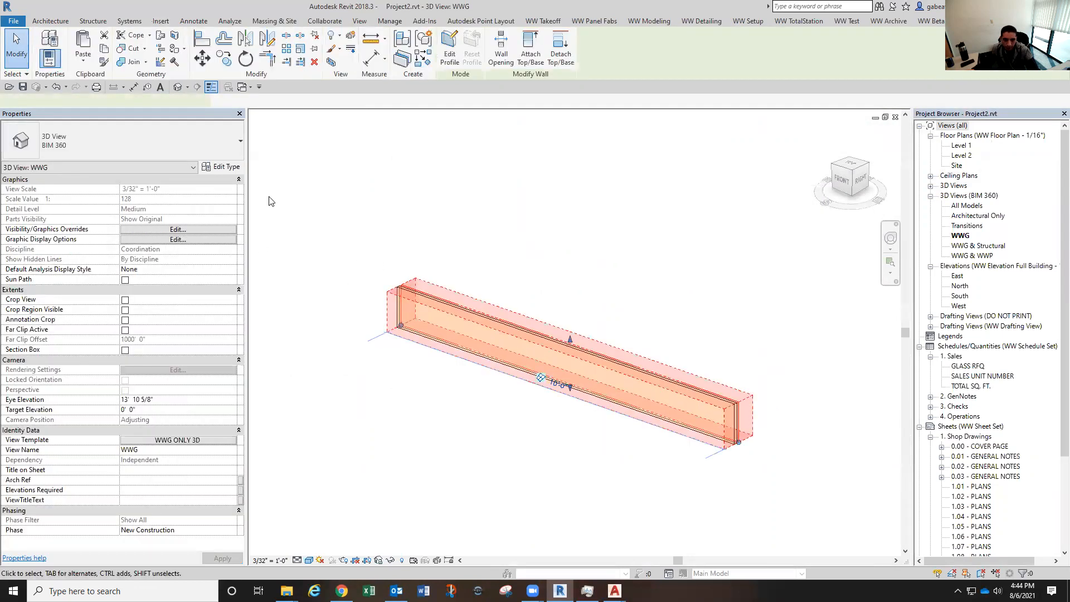
pyautogui.click(223, 167)
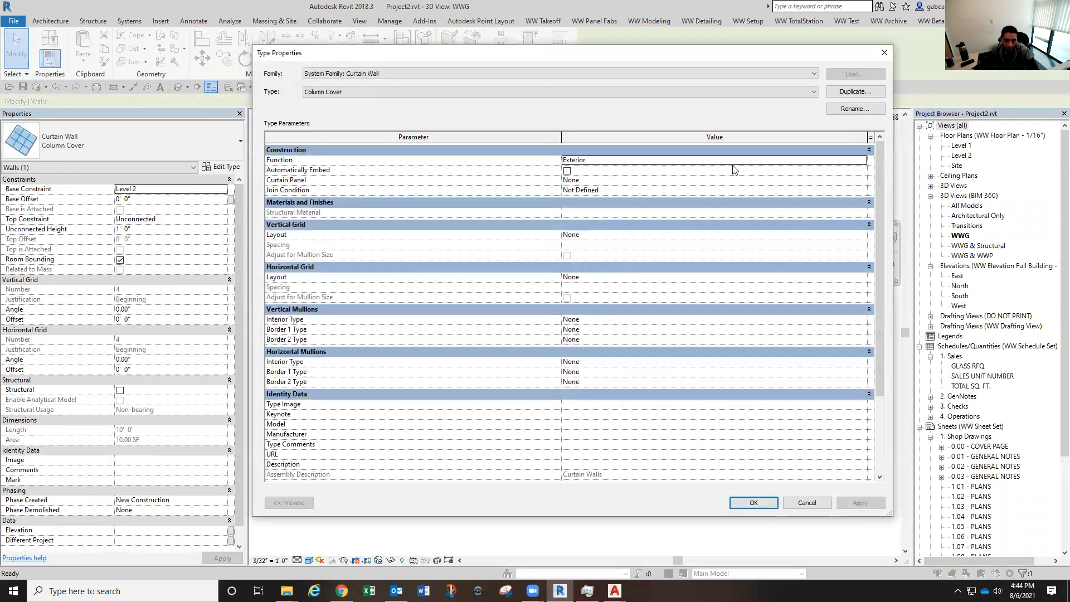
pyautogui.click(841, 93)
pyautogui.write('Parapet')
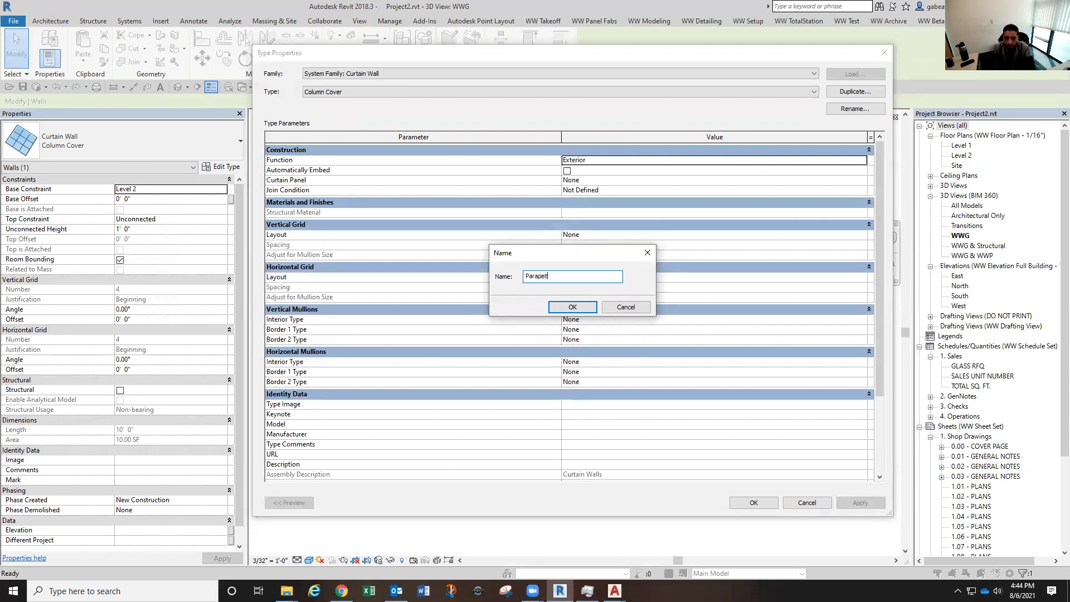
pyautogui.click(570, 311)
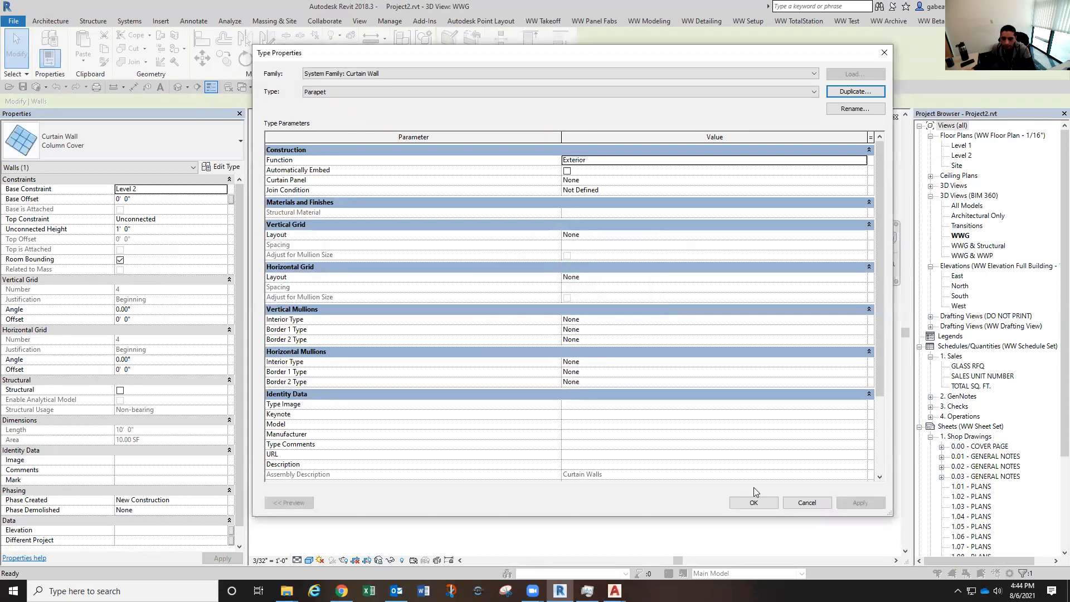
pyautogui.click(754, 504)
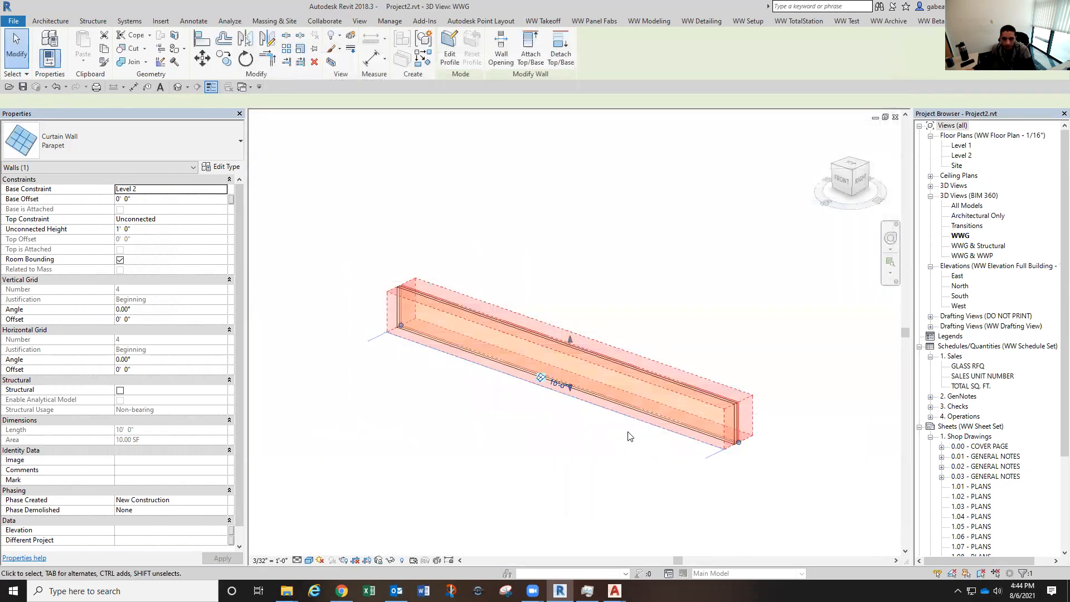
# Change the curtain wall's glazed system panel to the Panel-HorizontallyExtruded type and deselect it
pyautogui.click(630, 433)
pyautogui.press('Tab')
pyautogui.click(635, 410)
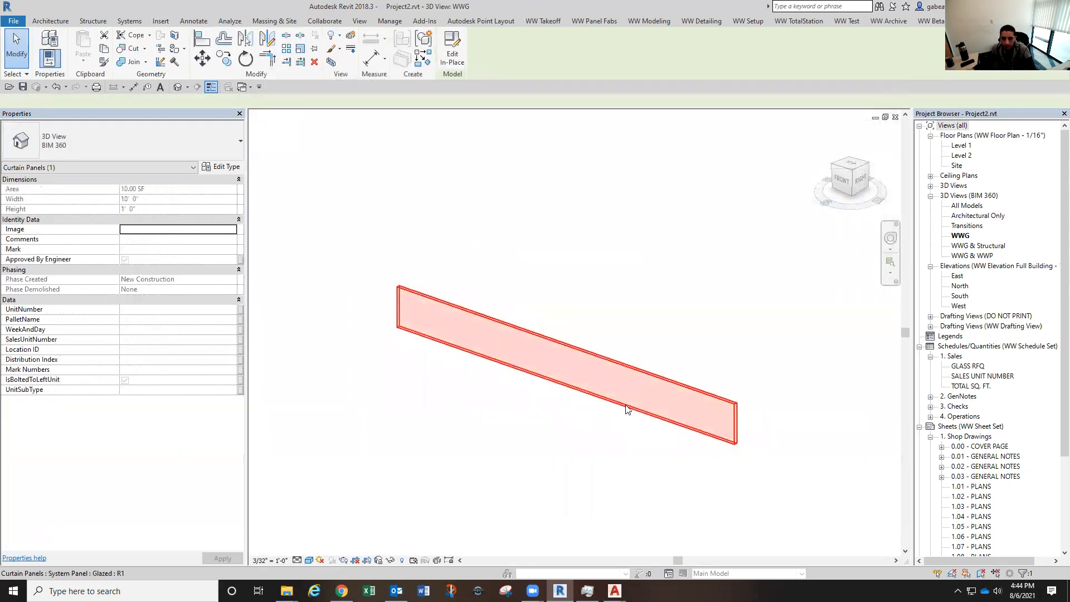
pyautogui.click(158, 146)
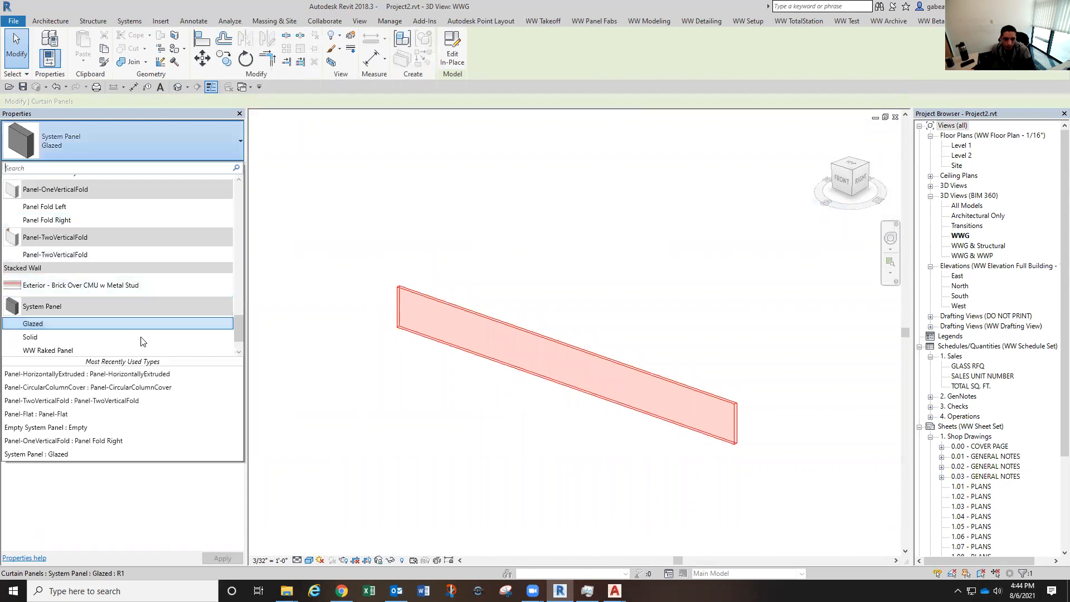
pyautogui.click(139, 373)
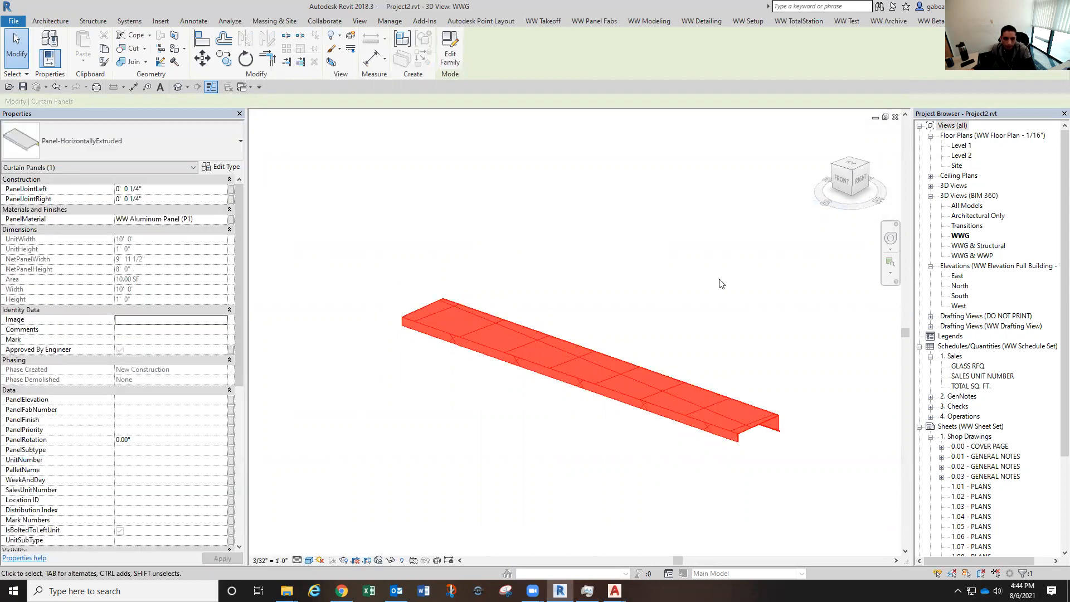
pyautogui.scroll(3, 764, 437)
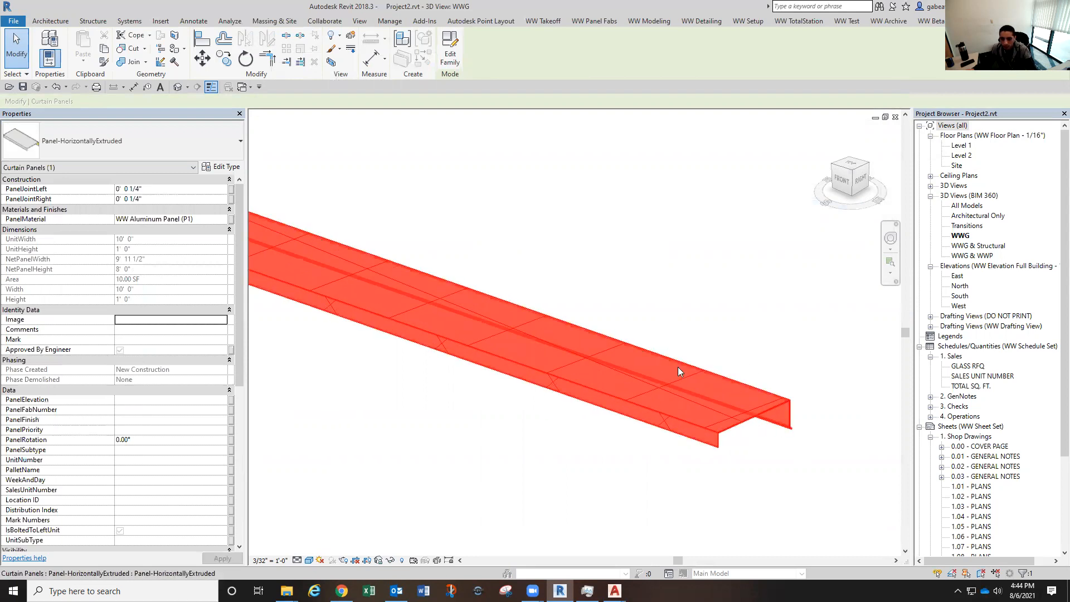
pyautogui.scroll(-3, 757, 413)
pyautogui.click(700, 286)
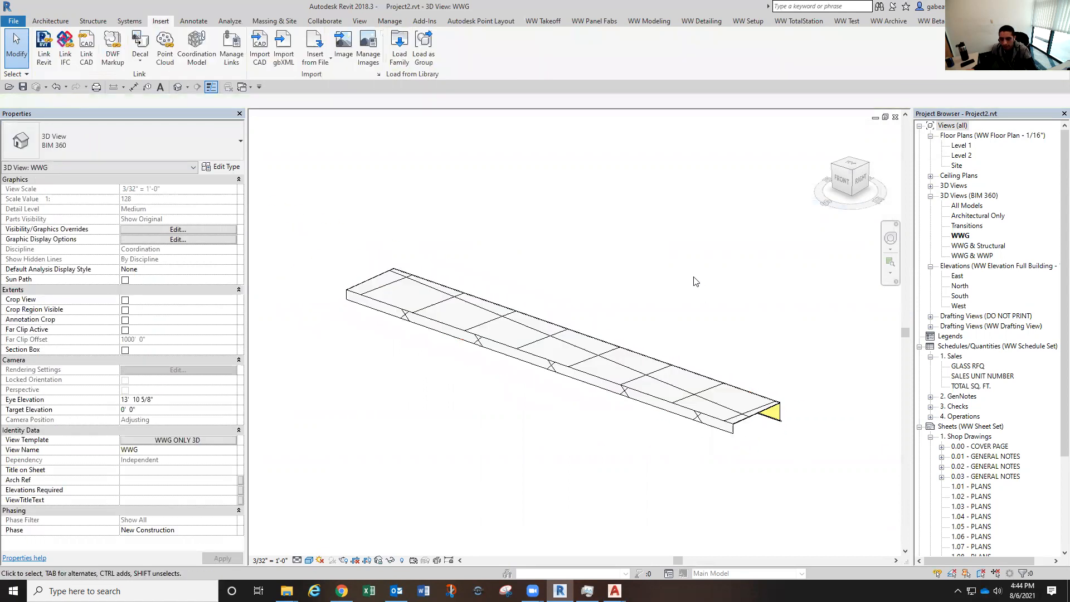
# Examine the horizontally extruded panel's underside, end profile and painted inner faces from several angles
pyautogui.click(769, 432)
pyautogui.keyDown('shift'); pyautogui.moveTo(770, 432); pyautogui.dragTo(730, 263, button='middle'); pyautogui.keyUp('shift')
pyautogui.click(731, 263)
pyautogui.scroll(3, 730, 328)
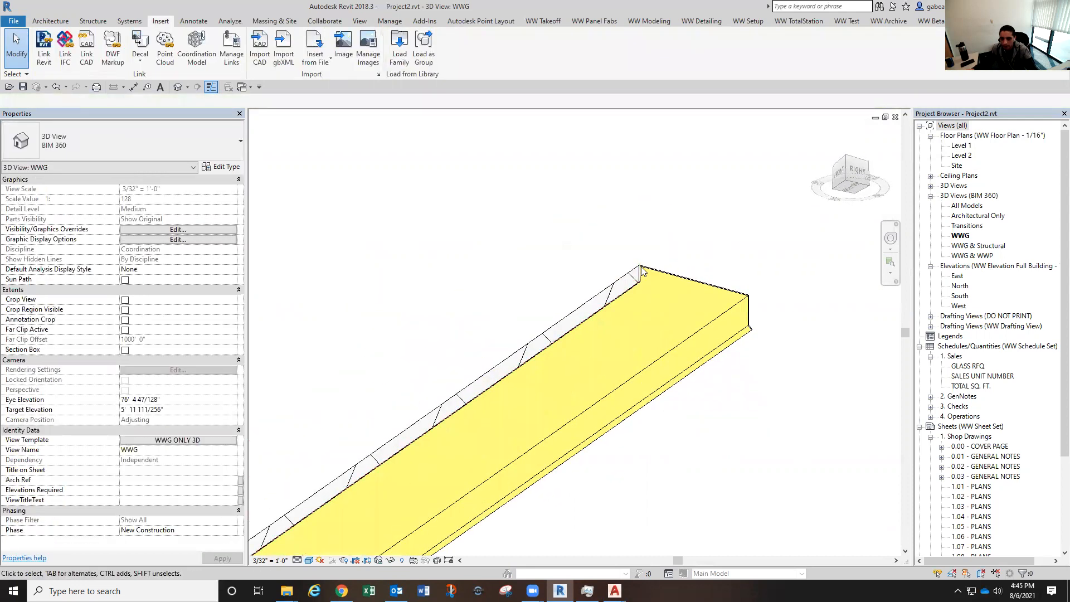
pyautogui.scroll(-3, 713, 316)
pyautogui.keyDown('shift'); pyautogui.moveTo(683, 297); pyautogui.dragTo(604, 425, button='middle'); pyautogui.keyUp('shift')
pyautogui.scroll(3, 724, 454)
pyautogui.scroll(-4, 723, 454)
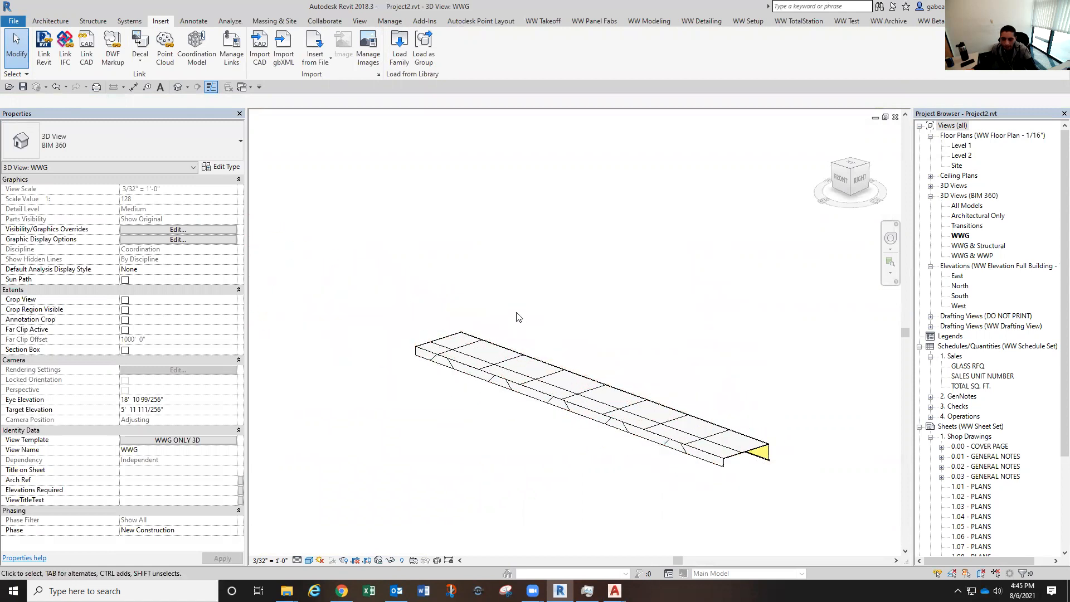
# Turn the panel's OutsideCornerLeft and OutsideCornerRight options on, switch both off again and deselect the panel
pyautogui.click(513, 350)
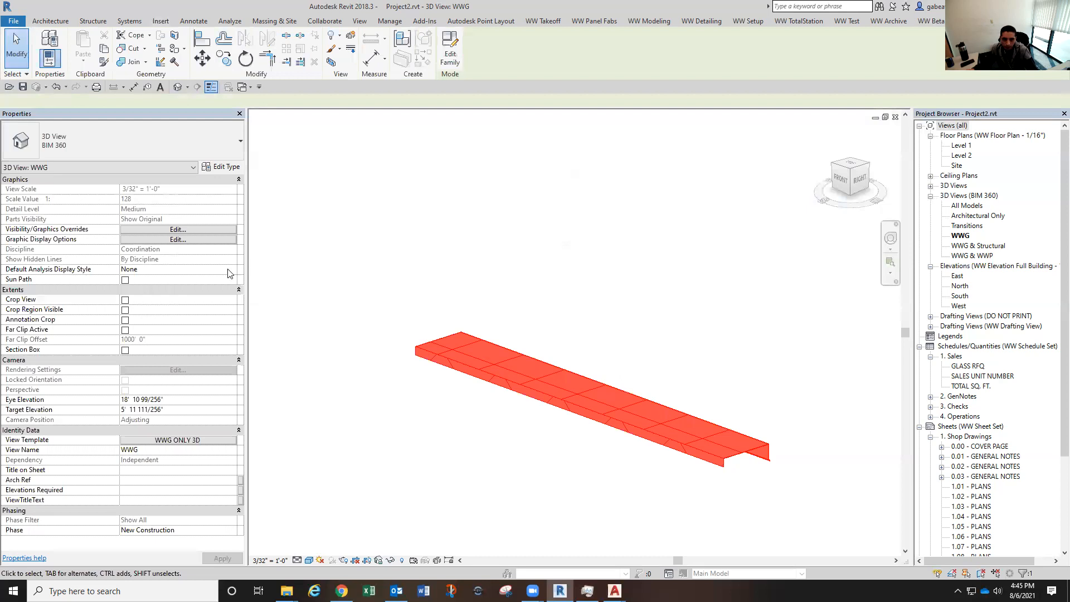
pyautogui.scroll(-3, 163, 399)
pyautogui.click(120, 430)
pyautogui.click(119, 450)
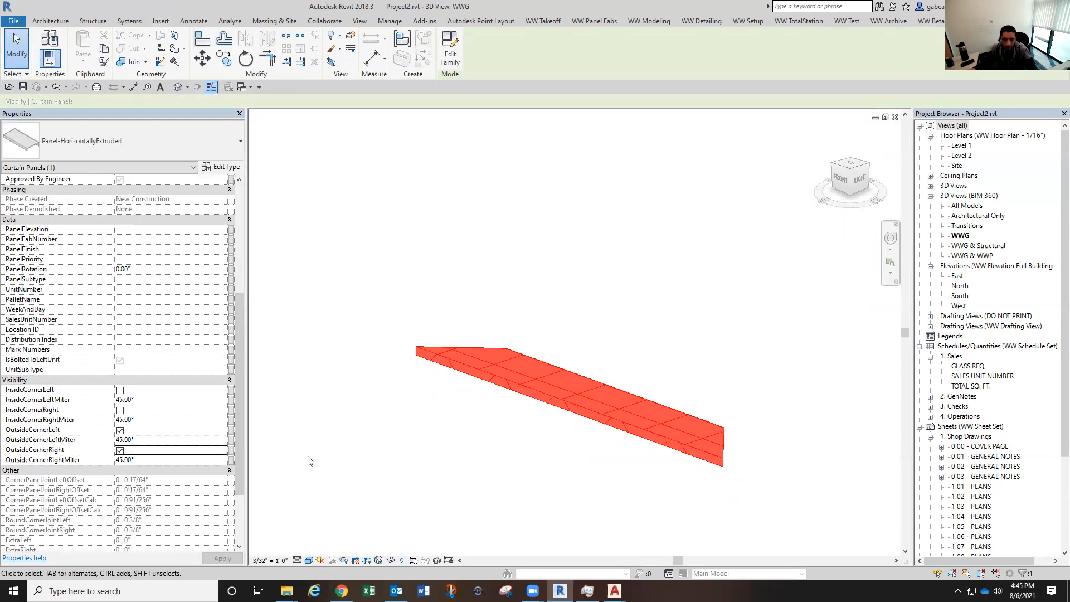
pyautogui.click(120, 451)
pyautogui.click(120, 430)
pyautogui.click(367, 431)
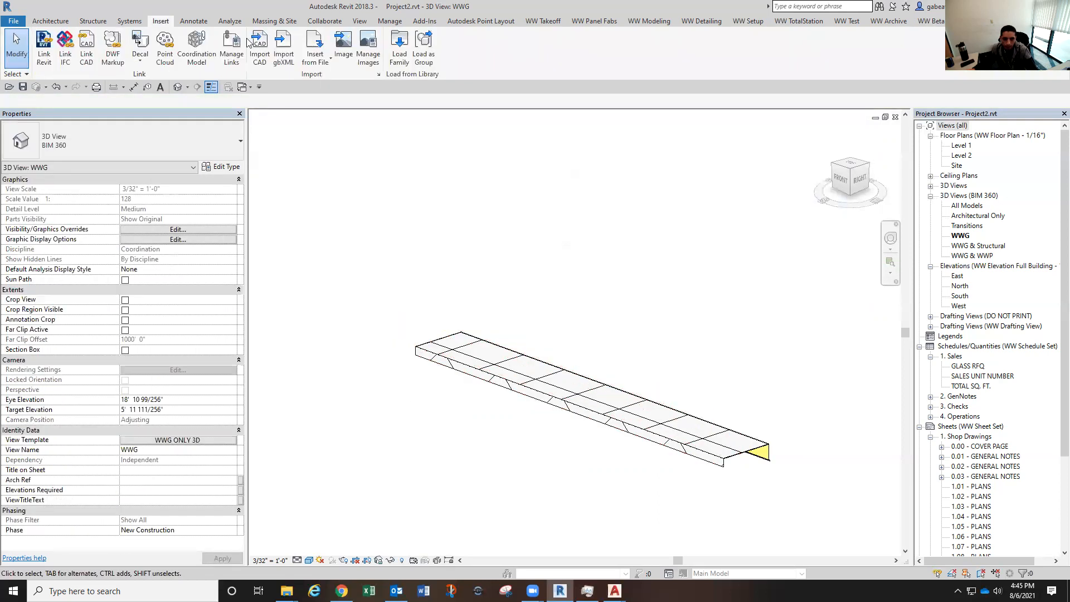
# Switch to Parapet2.rfa and open its 3D view View 1, showing the underside at the open end of the panel
pyautogui.click(250, 89)
pyautogui.click(278, 114)
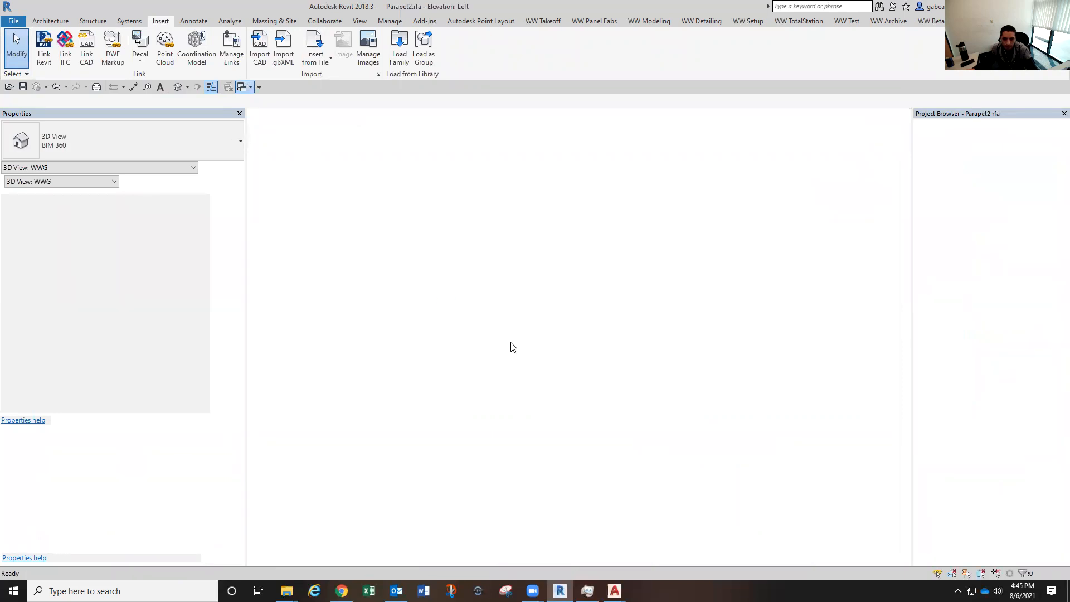
pyautogui.doubleClick(959, 175)
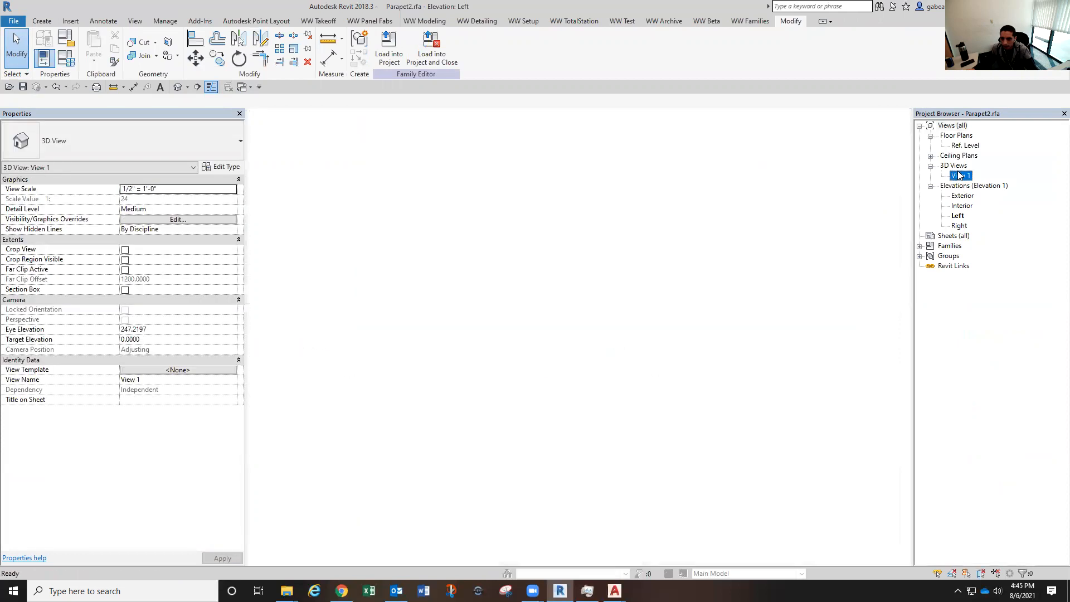
pyautogui.scroll(3, 658, 332)
pyautogui.keyDown('shift'); pyautogui.moveTo(656, 328); pyautogui.dragTo(687, 486, button='middle'); pyautogui.keyUp('shift')
pyautogui.scroll(-1, 673, 453)
pyautogui.keyDown('shift'); pyautogui.moveTo(673, 443); pyautogui.dragTo(641, 404, button='middle'); pyautogui.keyUp('shift')
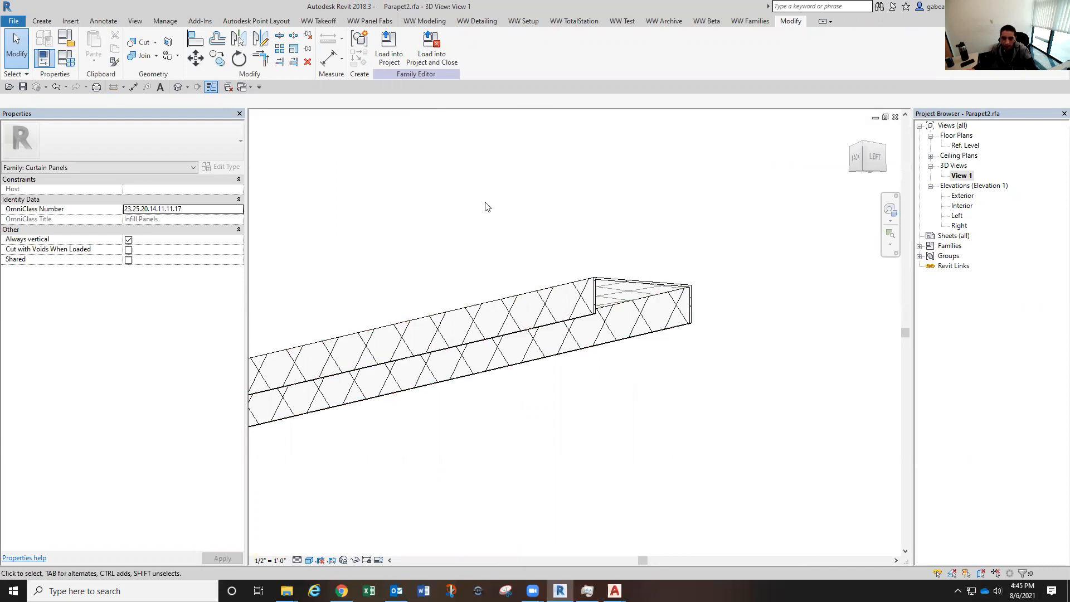
pyautogui.scroll(2, 658, 296)
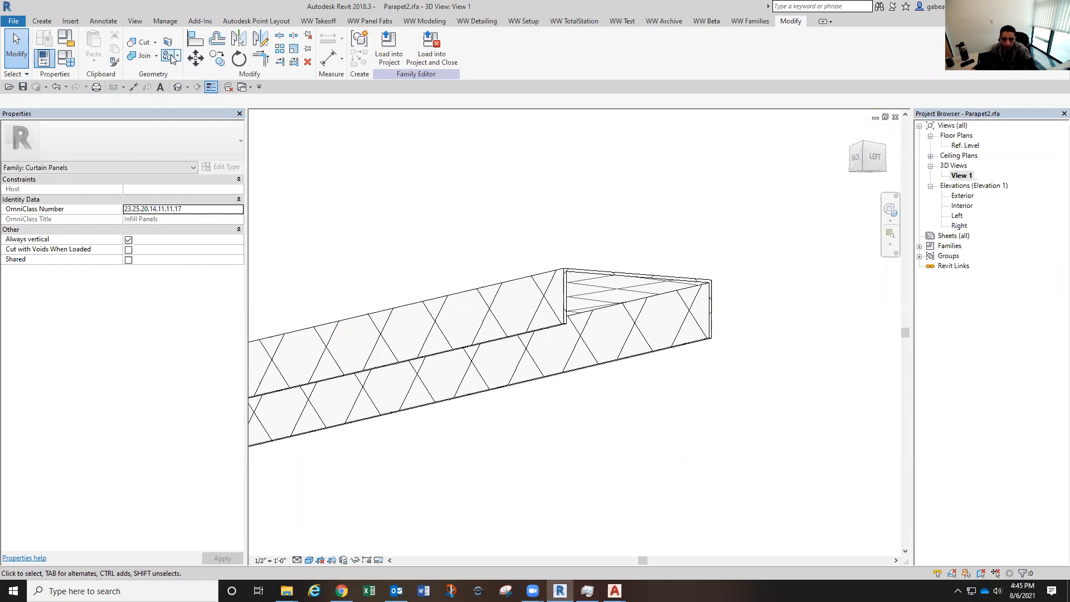
# Paint the inner faces of the U-shaped panel's top and one leg with the TakeoffIgnorePanelFace material
pyautogui.click(172, 57)
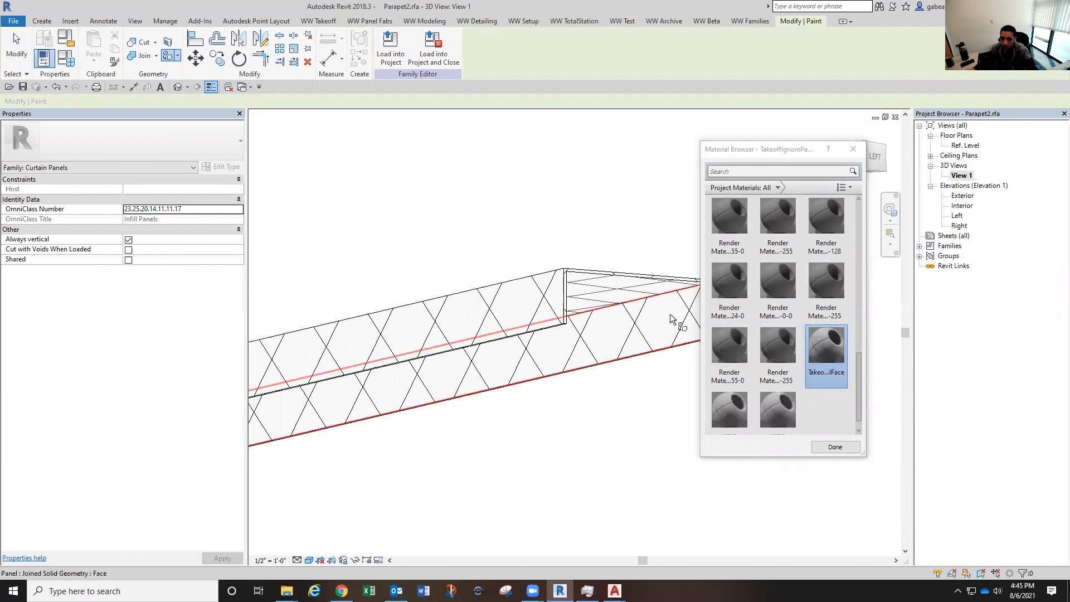
pyautogui.click(651, 321)
pyautogui.keyDown('shift'); pyautogui.moveTo(633, 301); pyautogui.dragTo(742, 298, button='middle'); pyautogui.keyUp('shift')
pyautogui.scroll(-1, 736, 296)
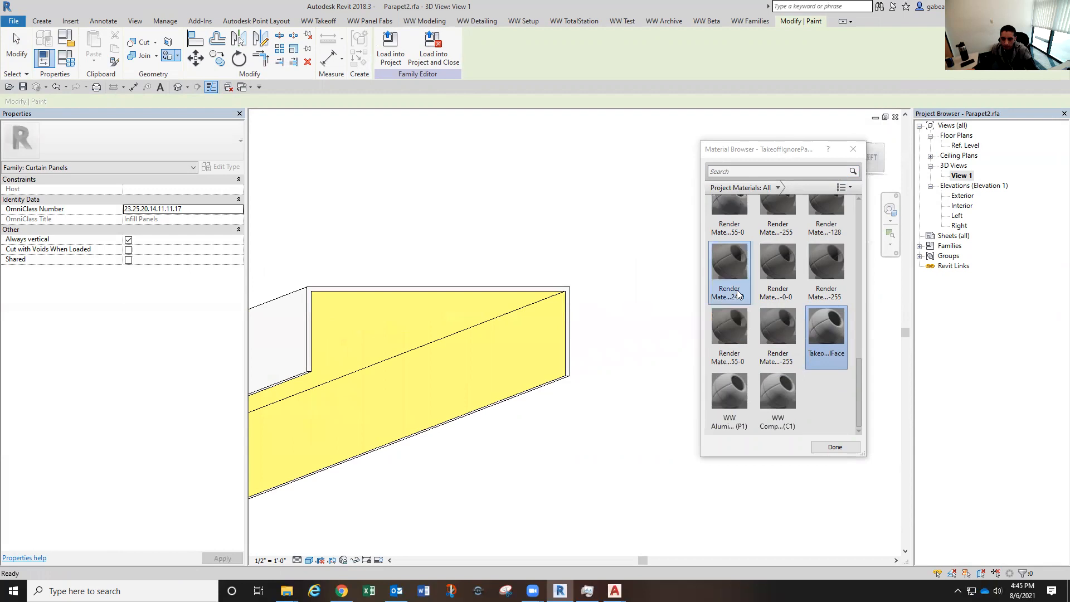
pyautogui.scroll(-6, 621, 292)
# Paint the inner face of the panel's opposite leg with the same material, check the result and end the Paint tool
pyautogui.keyDown('shift'); pyautogui.moveTo(619, 295); pyautogui.dragTo(514, 306, button='middle'); pyautogui.keyUp('shift')
pyautogui.scroll(5, 433, 306)
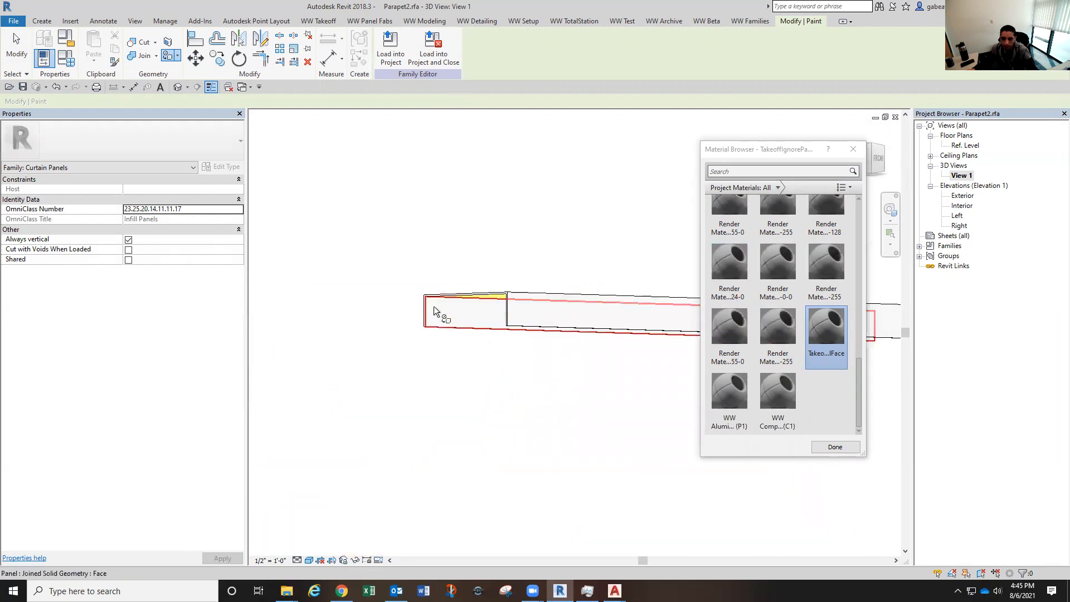
pyautogui.click(438, 307)
pyautogui.scroll(-3, 423, 312)
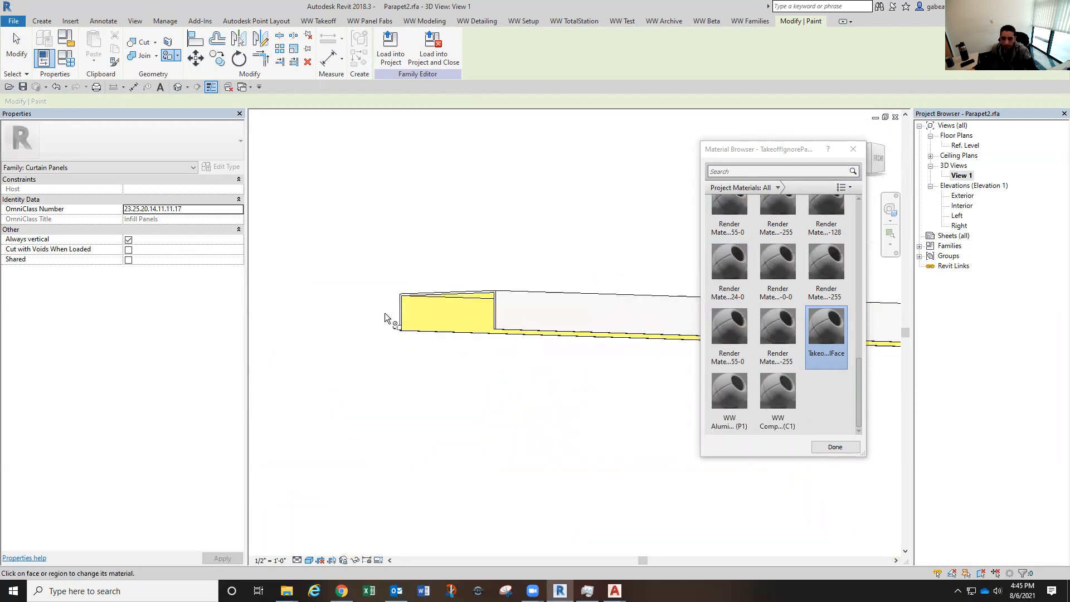
pyautogui.scroll(3, 435, 373)
pyautogui.moveTo(451, 354)
pyautogui.keyDown('shift'); pyautogui.mouseDown(button='middle')
pyautogui.moveTo(467, 227)
pyautogui.moveTo(580, 308)
pyautogui.mouseUp(button='middle'); pyautogui.keyUp('shift')
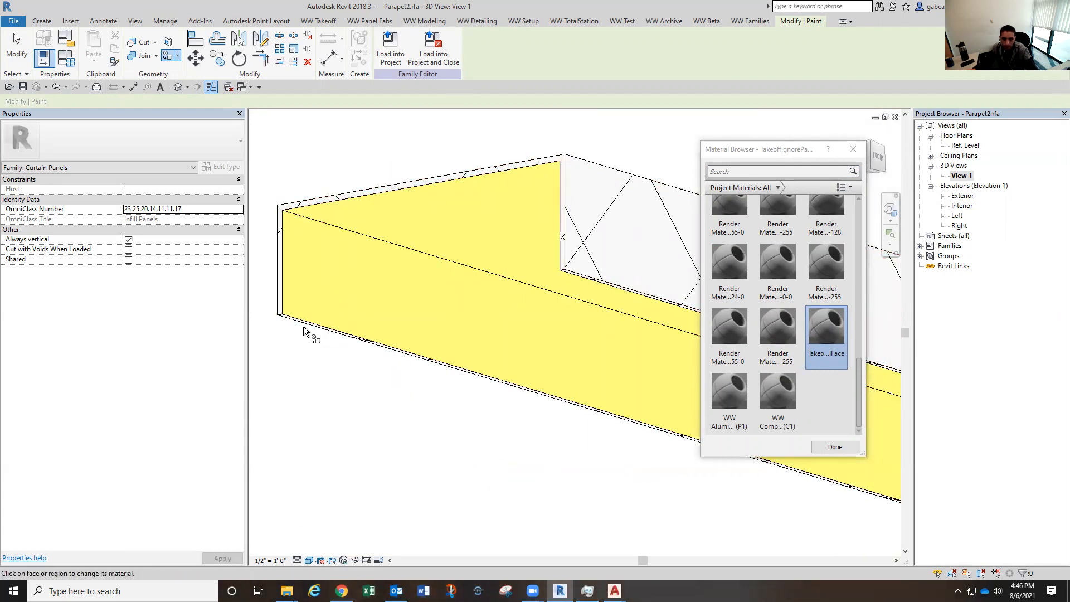
pyautogui.scroll(-2, 349, 403)
pyautogui.keyDown('shift'); pyautogui.moveTo(346, 399); pyautogui.dragTo(639, 440, button='middle'); pyautogui.keyUp('shift')
pyautogui.click(640, 439)
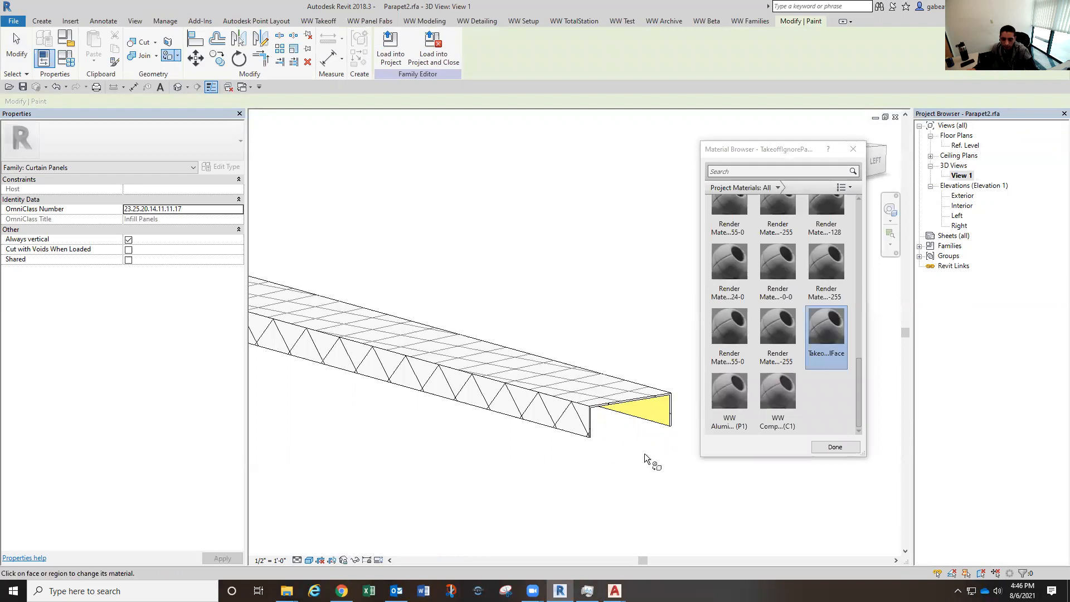
pyautogui.press('Escape')
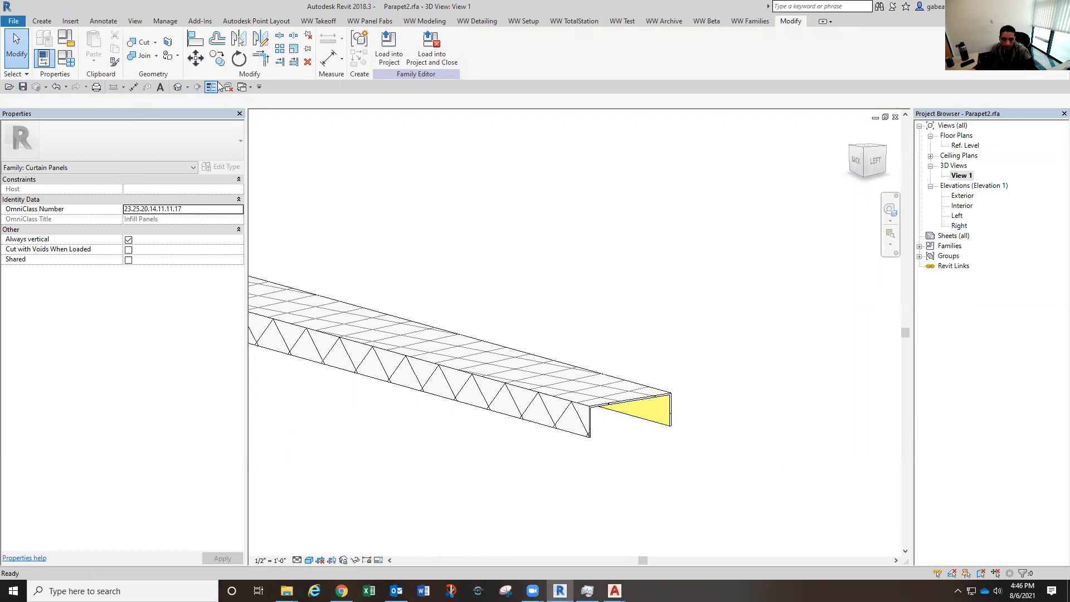
# Return to Project2's WWG view and add a vertical curtain grid line about 4'-7" from the parapet wall's left end
pyautogui.click(243, 87)
pyautogui.click(289, 114)
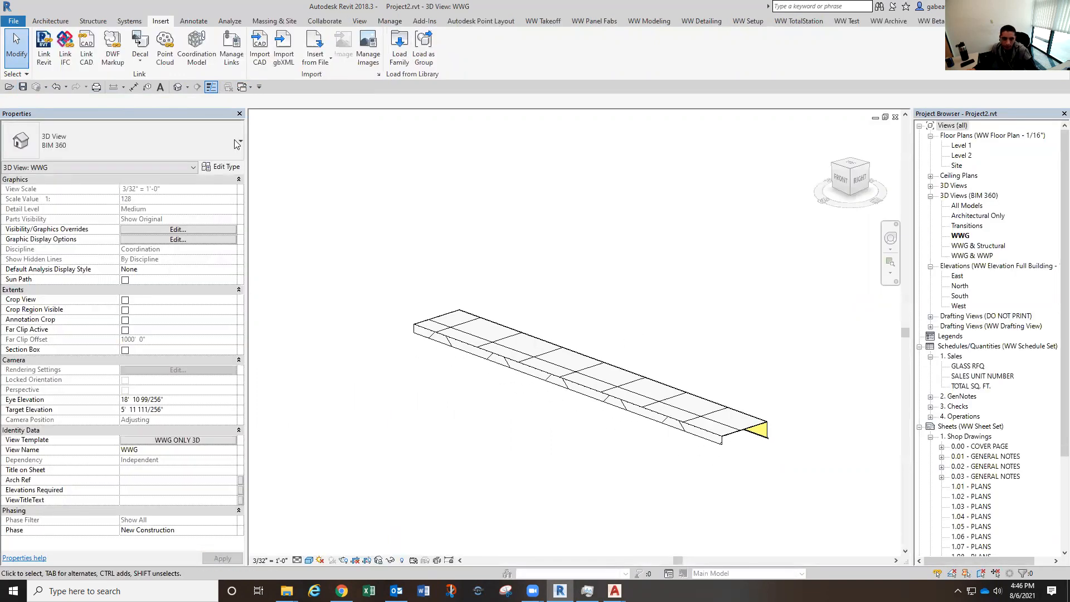
pyautogui.click(50, 21)
pyautogui.click(306, 44)
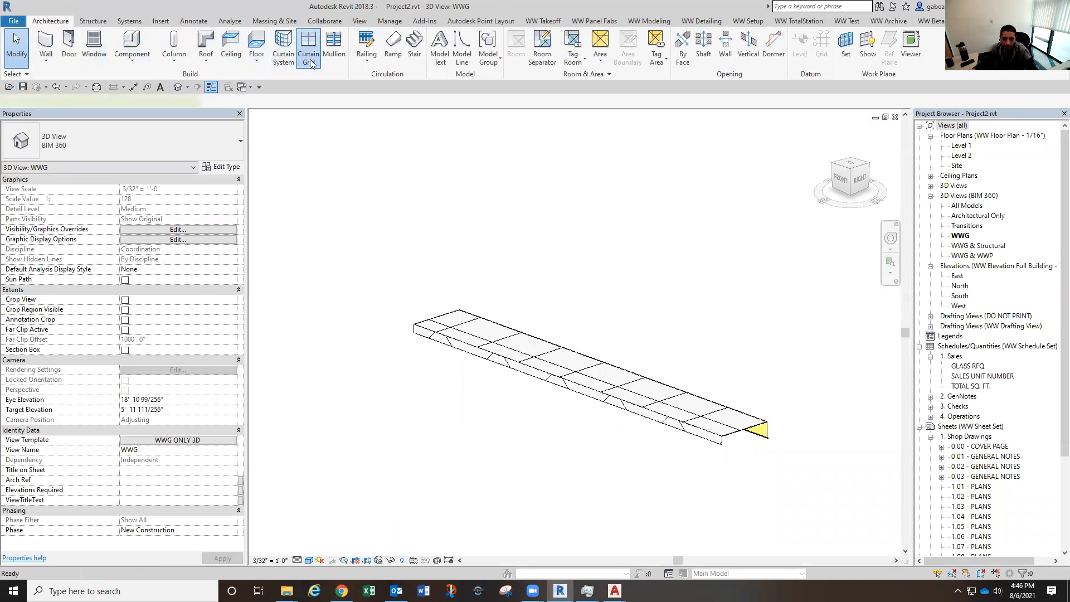
pyautogui.click(554, 379)
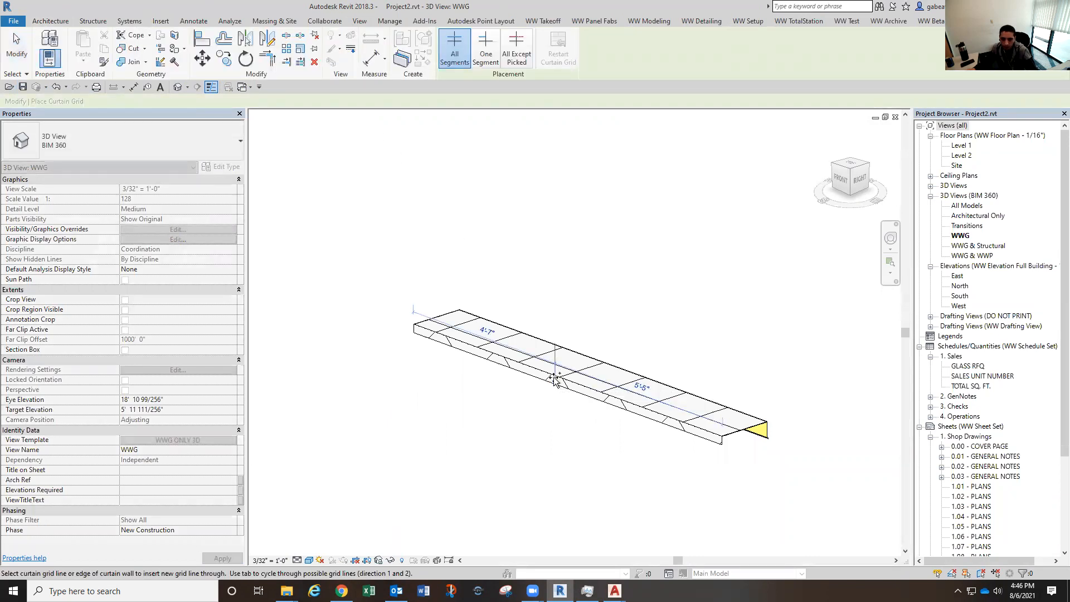
pyautogui.press('Escape')
pyautogui.keyDown('shift'); pyautogui.moveTo(609, 306); pyautogui.dragTo(598, 262, button='middle'); pyautogui.keyUp('shift')
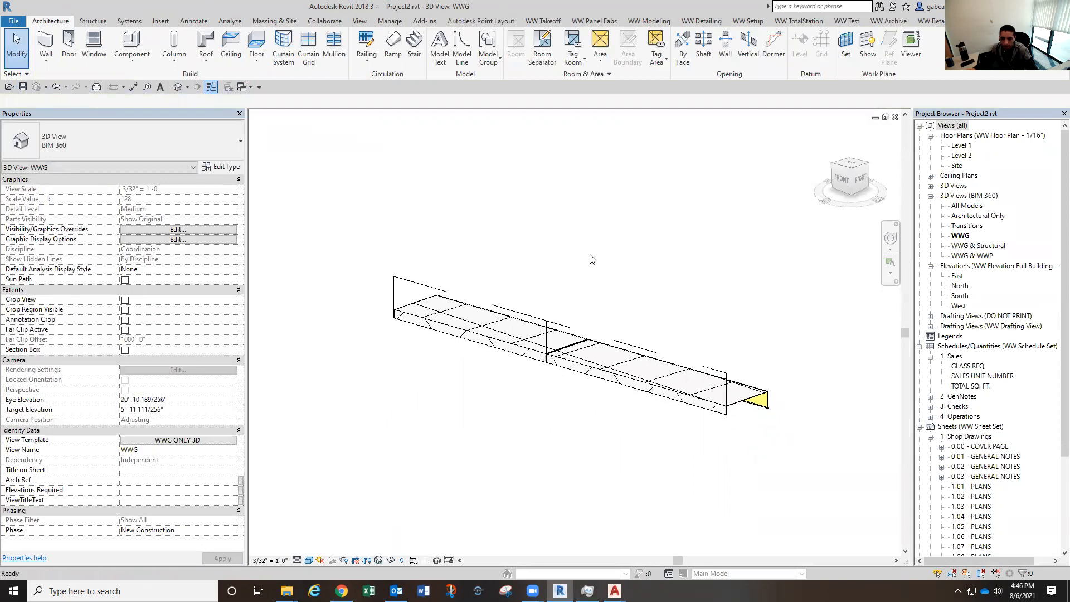
# Load the Parapet2.rfa family from the Desktop's Temp\Panels folder into Project2
pyautogui.click(160, 20)
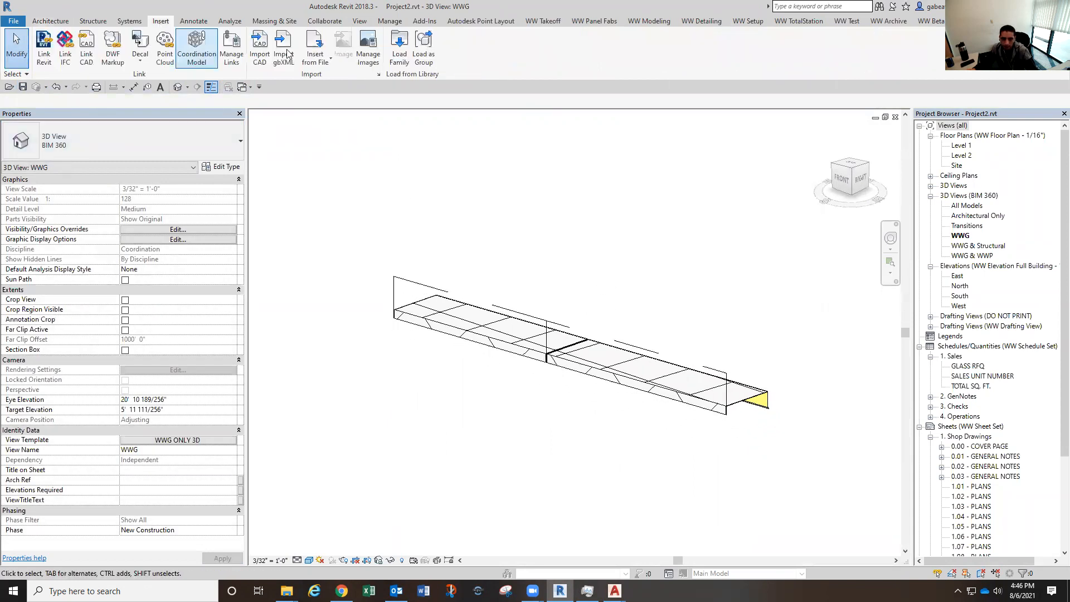
pyautogui.click(399, 48)
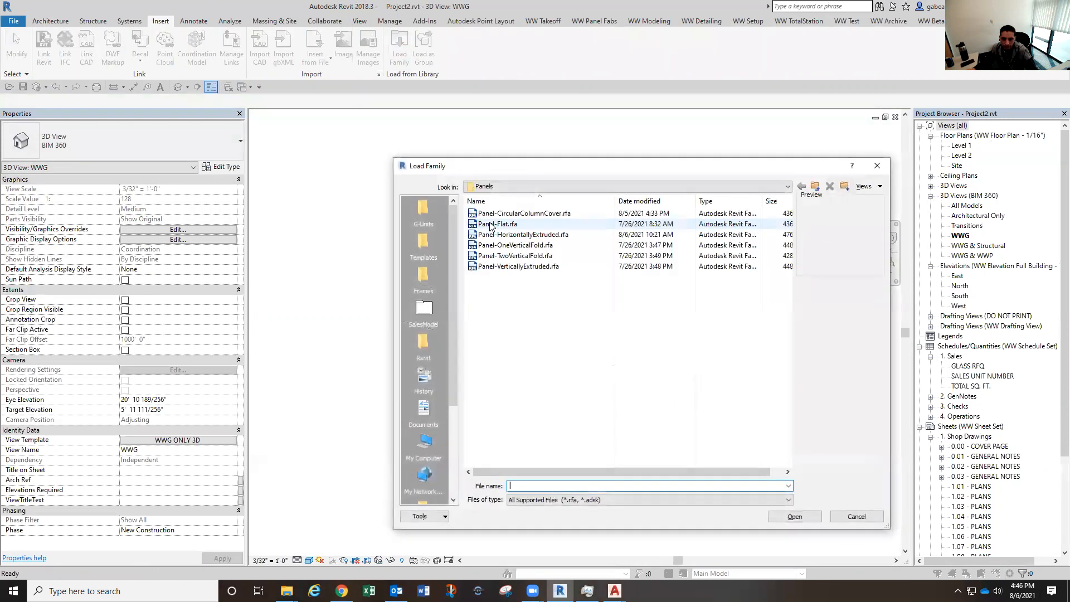
pyautogui.click(423, 443)
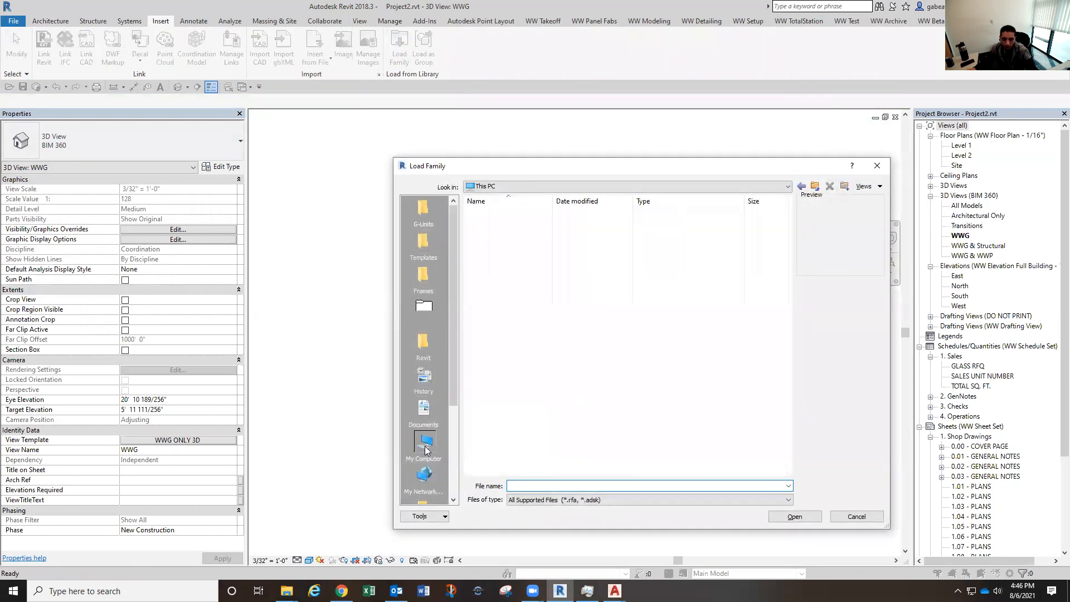
pyautogui.scroll(-1, 512, 420)
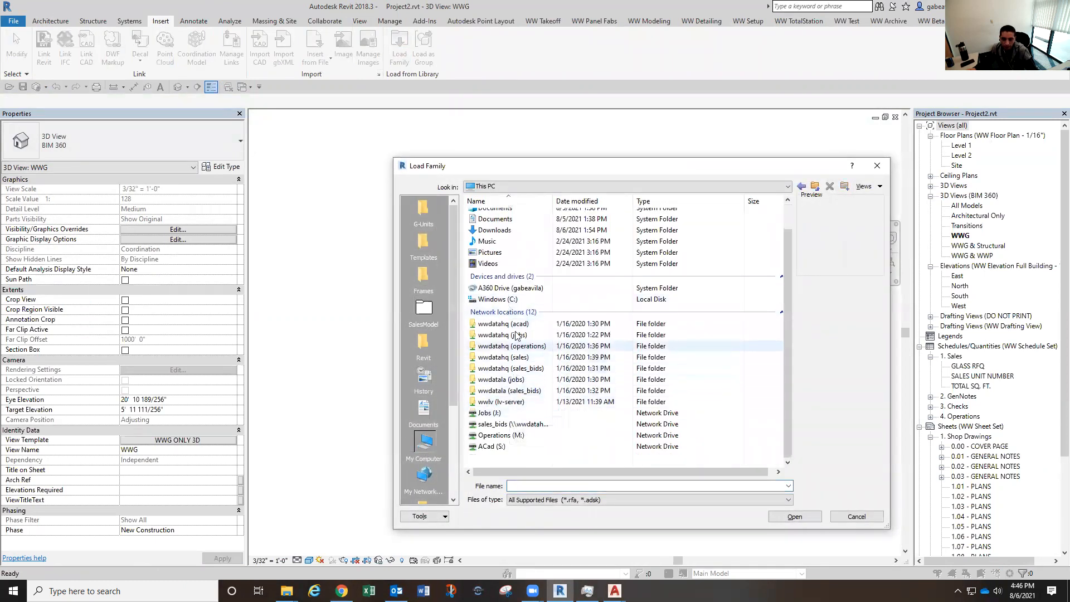
pyautogui.scroll(2, 507, 307)
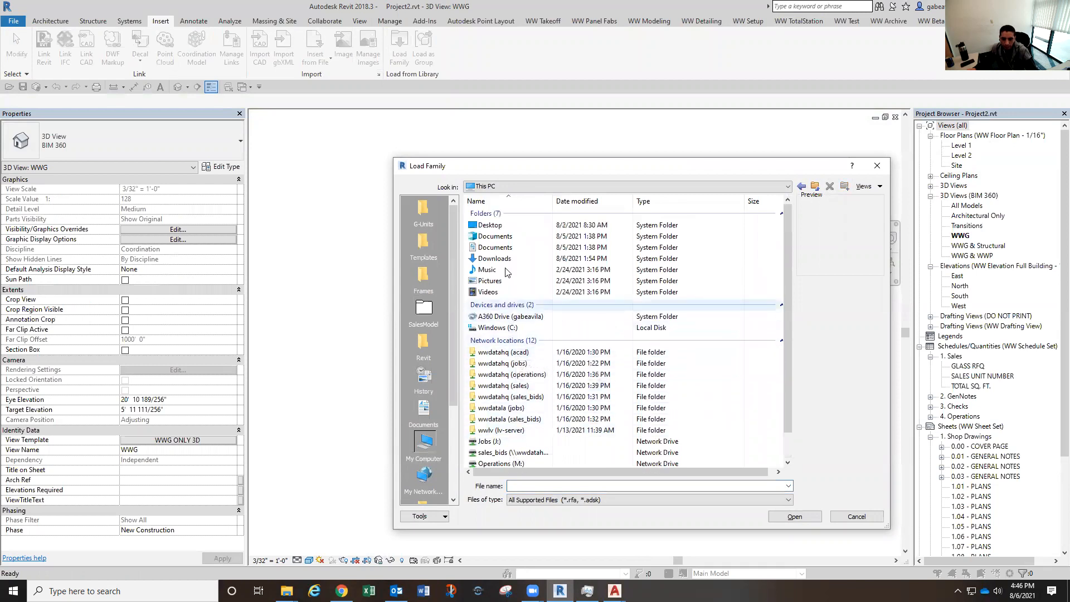
pyautogui.doubleClick(491, 231)
pyautogui.click(485, 235)
pyautogui.doubleClick(485, 236)
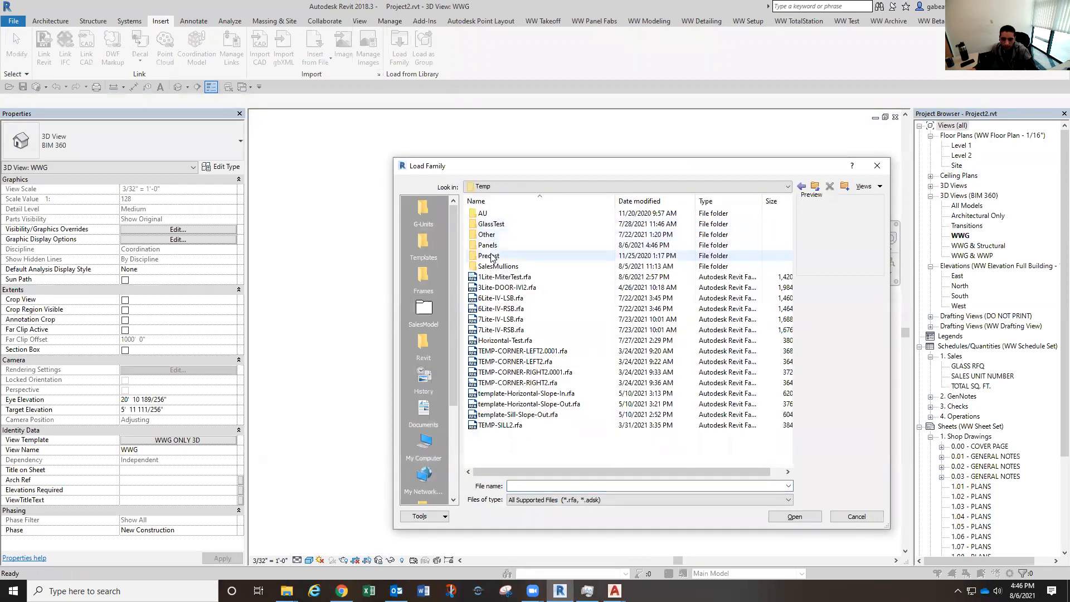
pyautogui.doubleClick(512, 247)
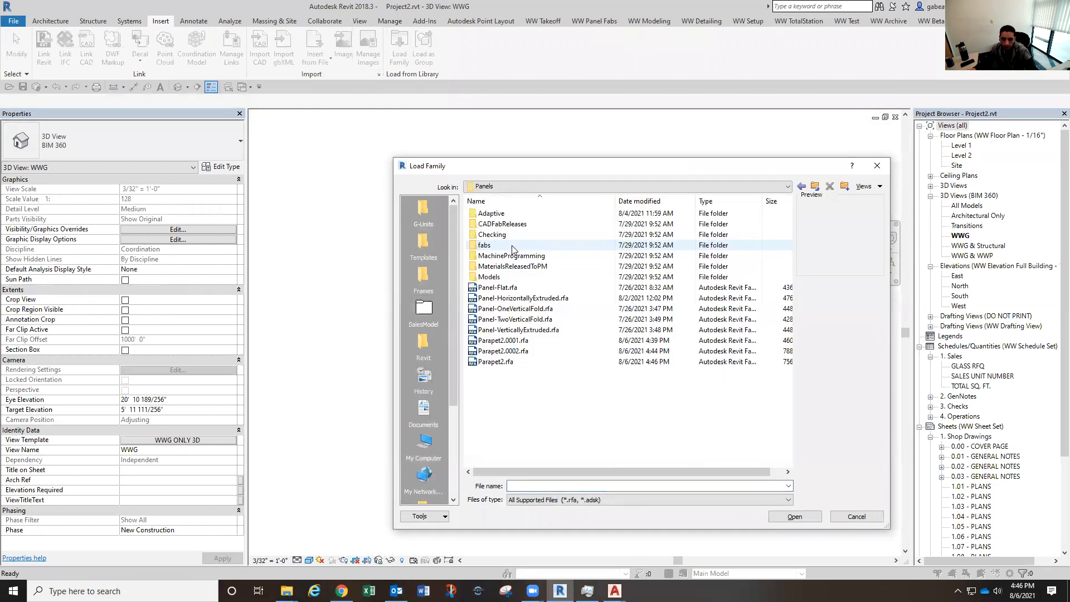
pyautogui.click(489, 362)
pyautogui.click(792, 516)
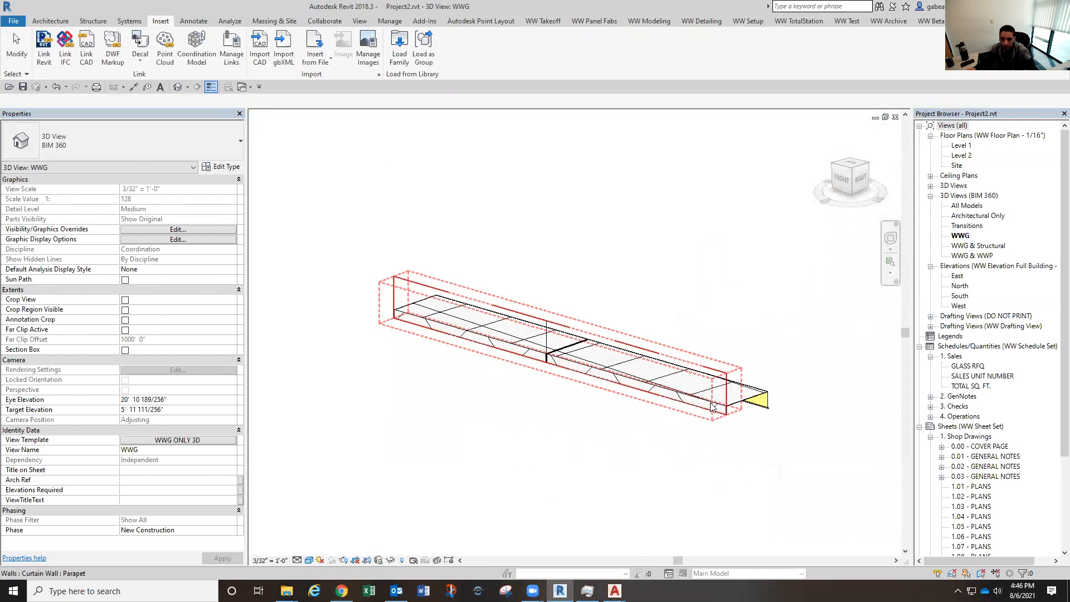
# Change the curtain panel at the parapet wall's right end to the Parapet2 type and inspect its open end
pyautogui.click(747, 403)
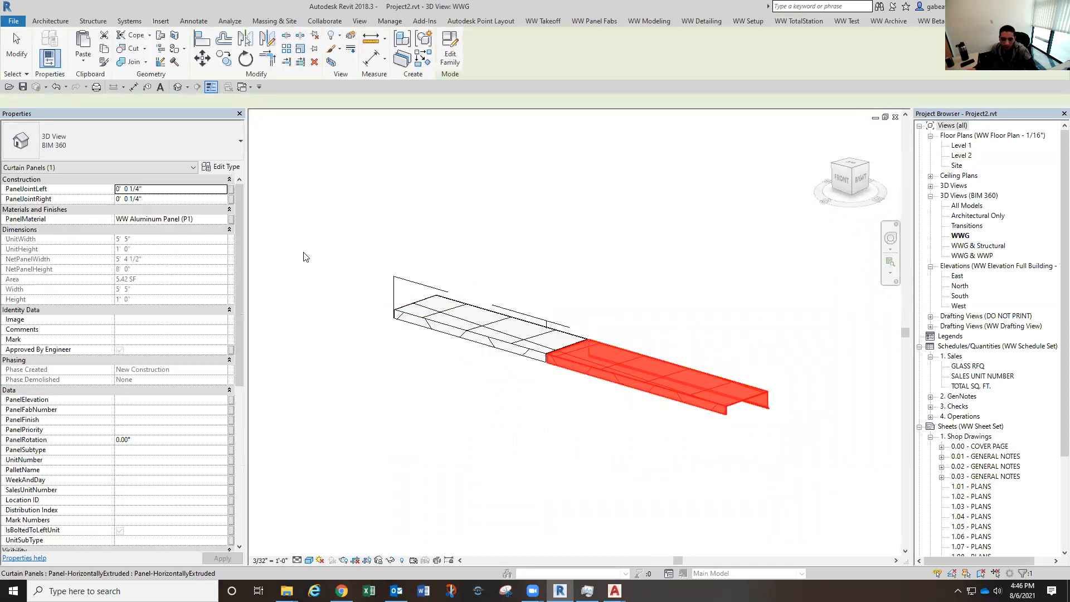
pyautogui.click(123, 150)
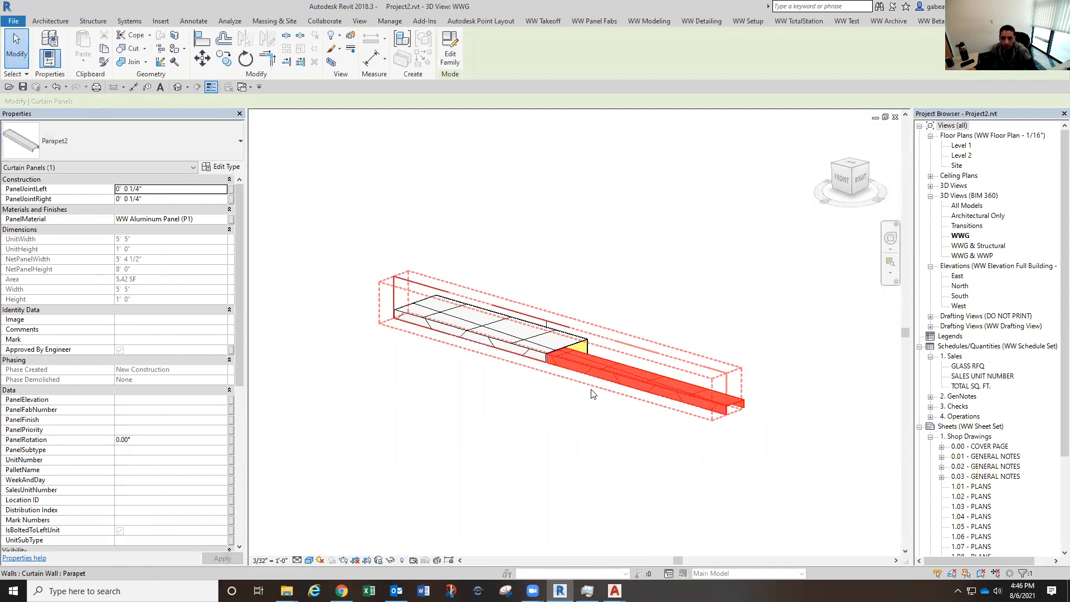
pyautogui.click(683, 367)
pyautogui.scroll(2, 683, 366)
pyautogui.keyDown('shift'); pyautogui.moveTo(707, 368); pyautogui.dragTo(487, 317, button='middle'); pyautogui.keyUp('shift')
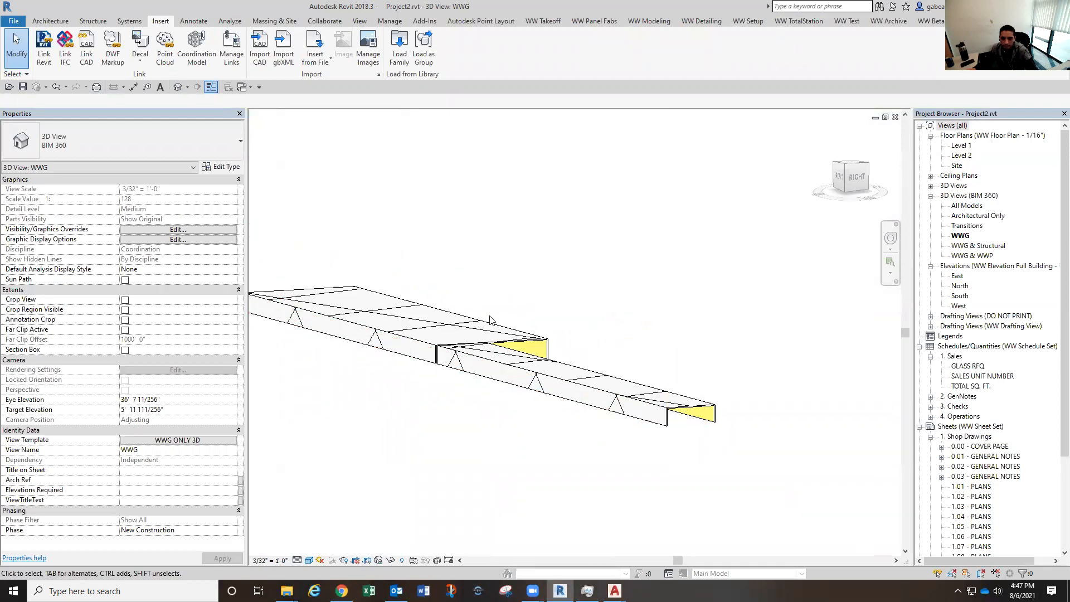
pyautogui.scroll(1, 490, 316)
pyautogui.scroll(-6, 490, 316)
pyautogui.keyDown('shift'); pyautogui.moveTo(511, 337); pyautogui.dragTo(616, 422, button='middle'); pyautogui.keyUp('shift')
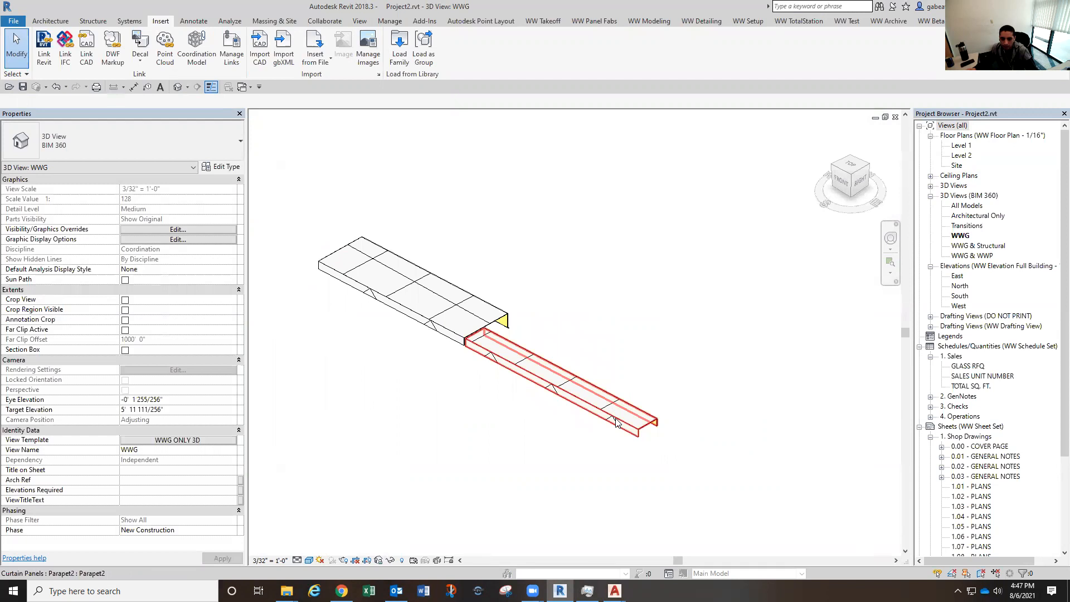
# Enable OutsideCornerRight on the Parapet2 panel and look at the mitered end
pyautogui.click(617, 422)
pyautogui.scroll(-10, 156, 410)
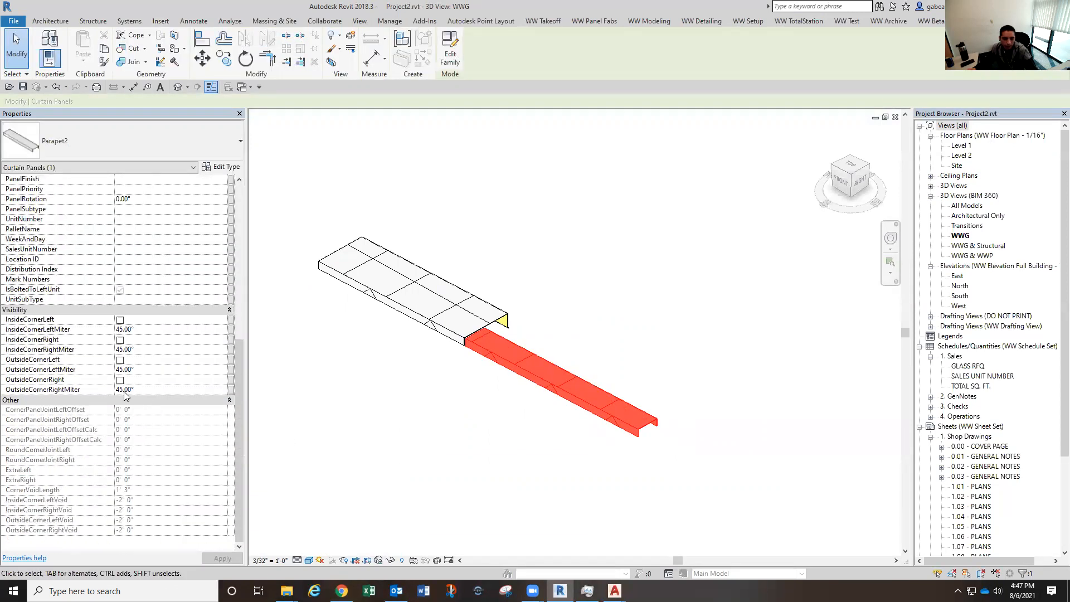
pyautogui.click(120, 380)
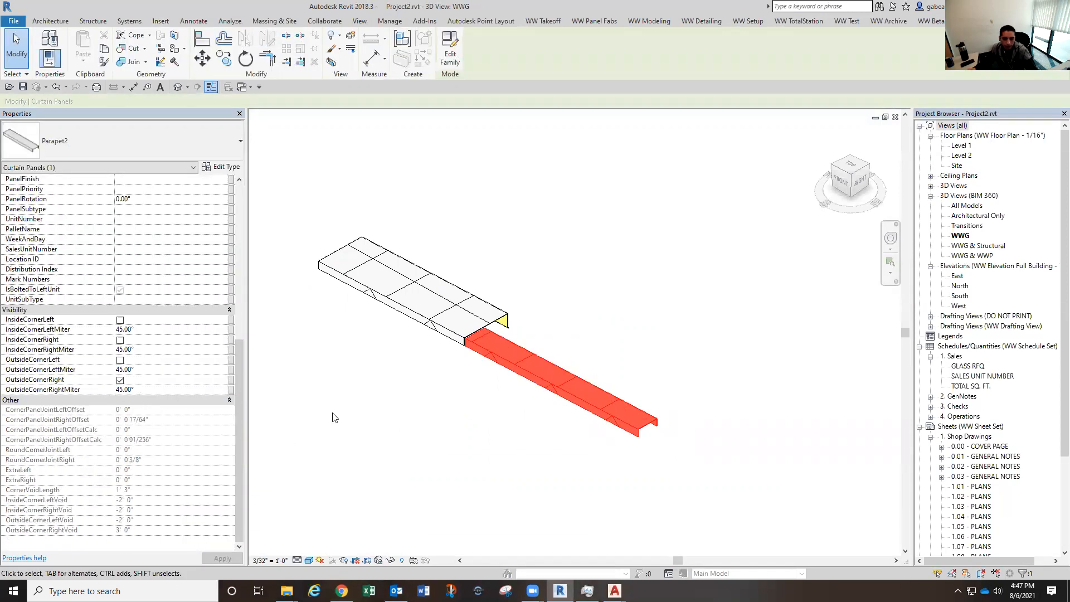
pyautogui.click(469, 440)
pyautogui.keyDown('shift'); pyautogui.moveTo(470, 439); pyautogui.dragTo(466, 402, button='middle'); pyautogui.keyUp('shift')
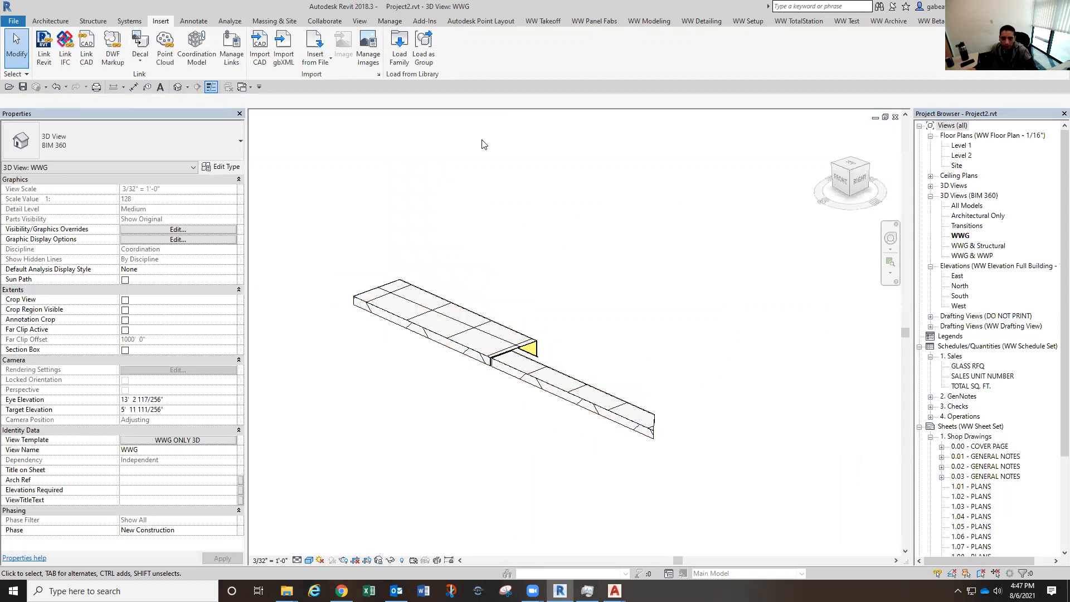
# Disable OutsideCornerRight on the Parapet2 panel to restore its square end
pyautogui.click(533, 365)
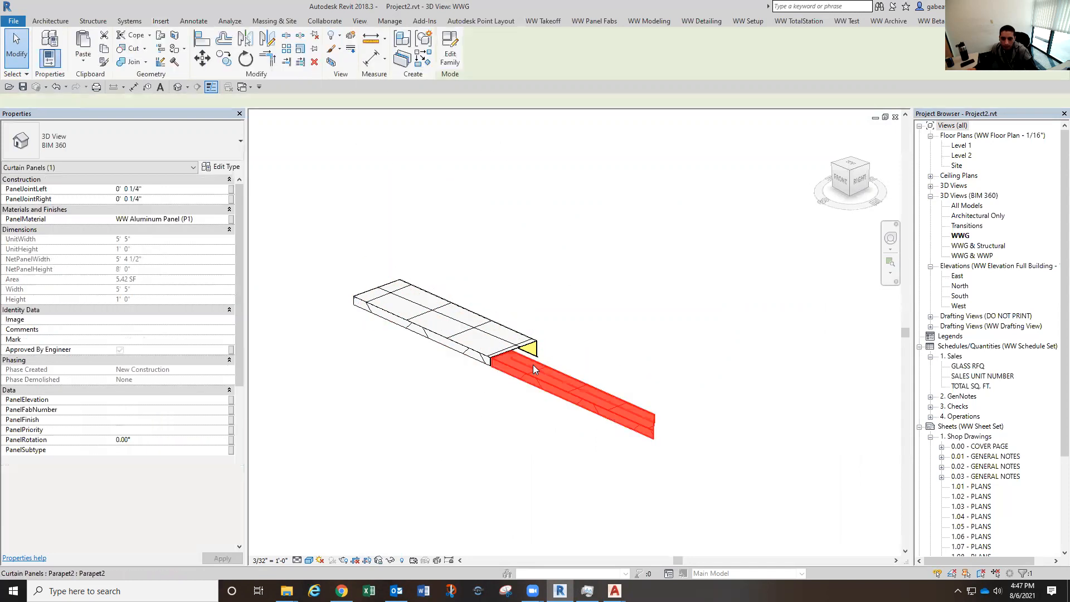
pyautogui.scroll(-5, 159, 423)
pyautogui.scroll(-3, 136, 476)
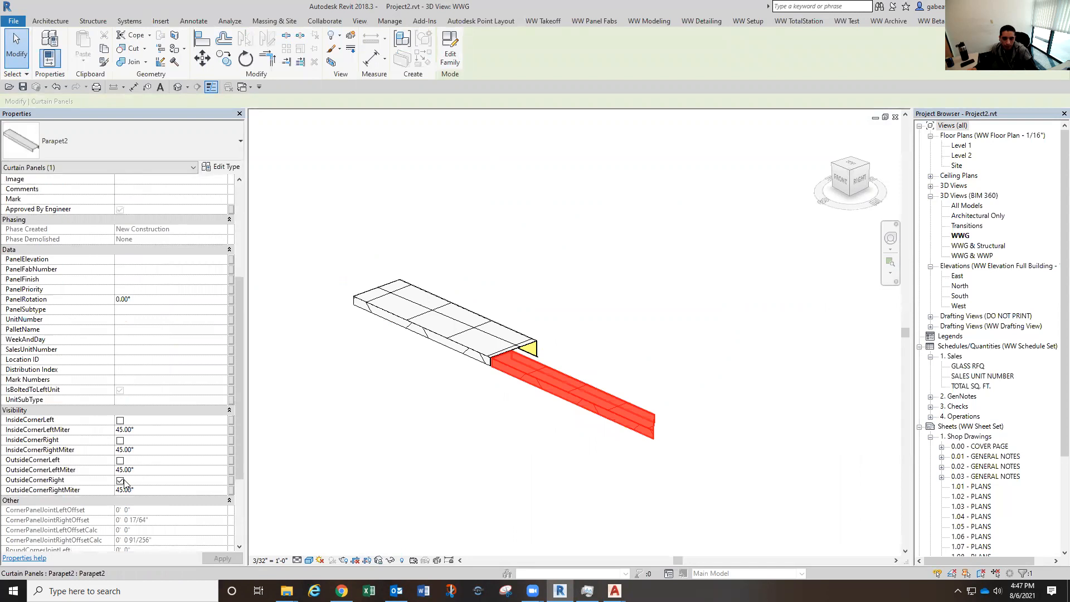
pyautogui.click(437, 427)
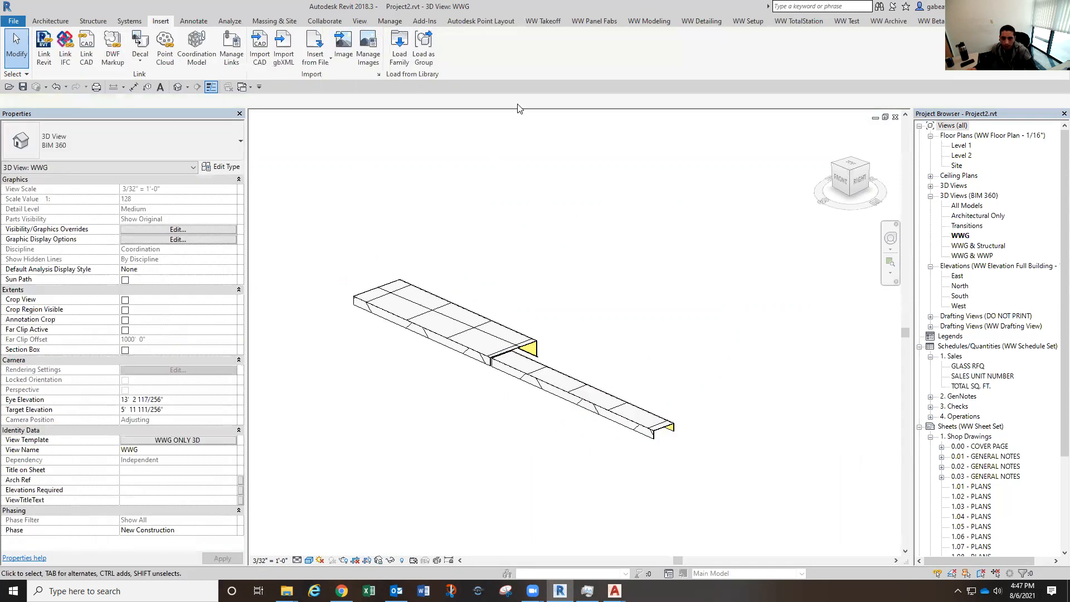
# Open the WW Takeoff Browser and keep both parapet panels in view in the 3D model
pyautogui.click(543, 21)
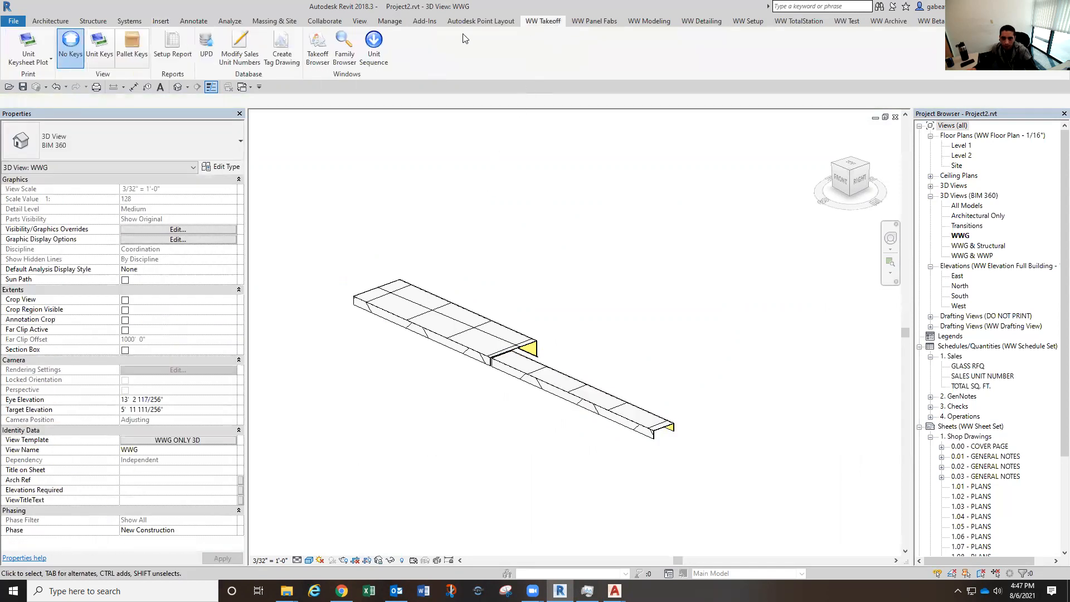
pyautogui.click(318, 50)
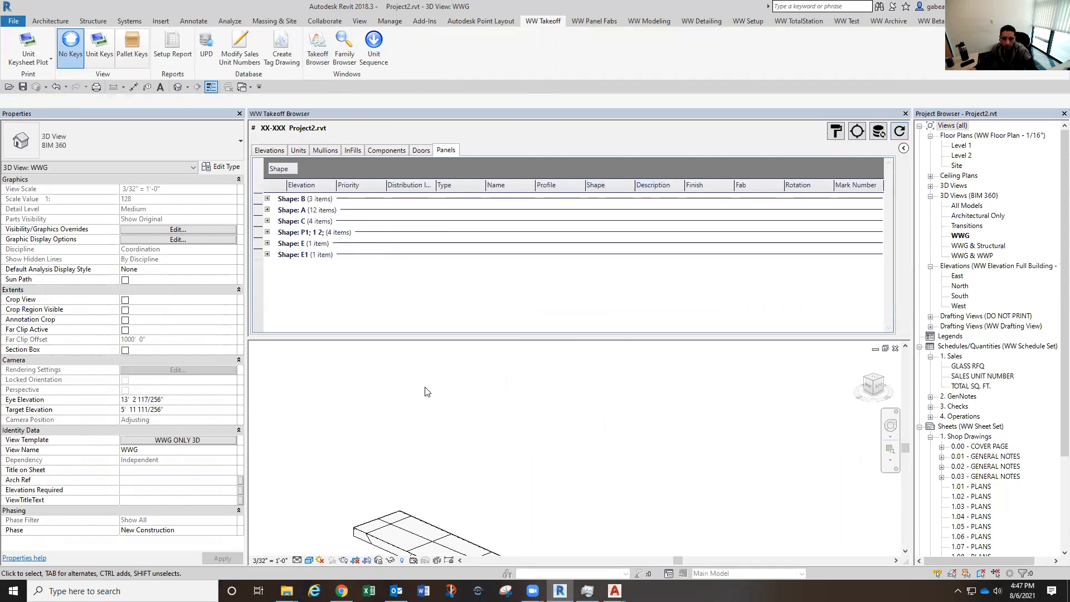
pyautogui.scroll(-3, 428, 385)
pyautogui.moveTo(417, 380); pyautogui.dragTo(490, 383, button='middle')
pyautogui.scroll(-4, 483, 381)
pyautogui.scroll(2, 482, 380)
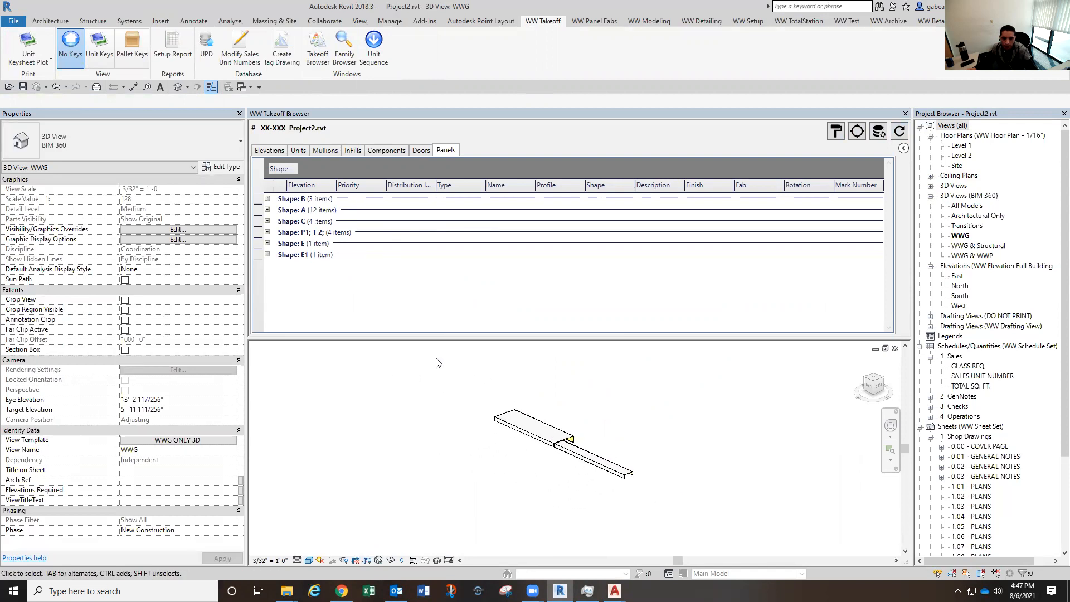
# Expand the Shape E and Shape E1 groups in the panel takeoff and compare the two panels' profiles
pyautogui.click(267, 243)
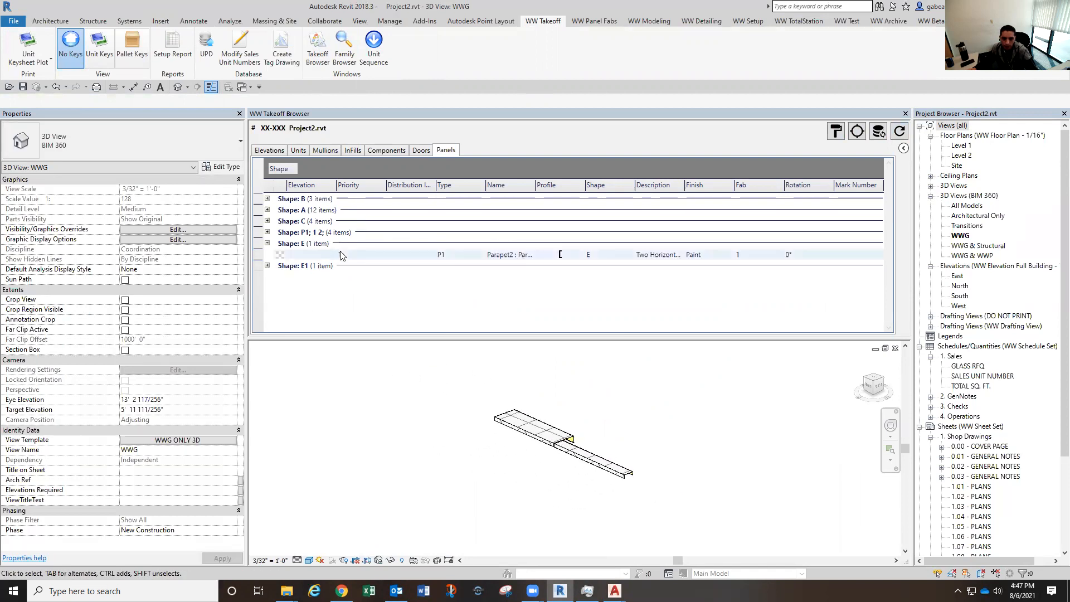
pyautogui.moveTo(562, 258)
pyautogui.click(268, 266)
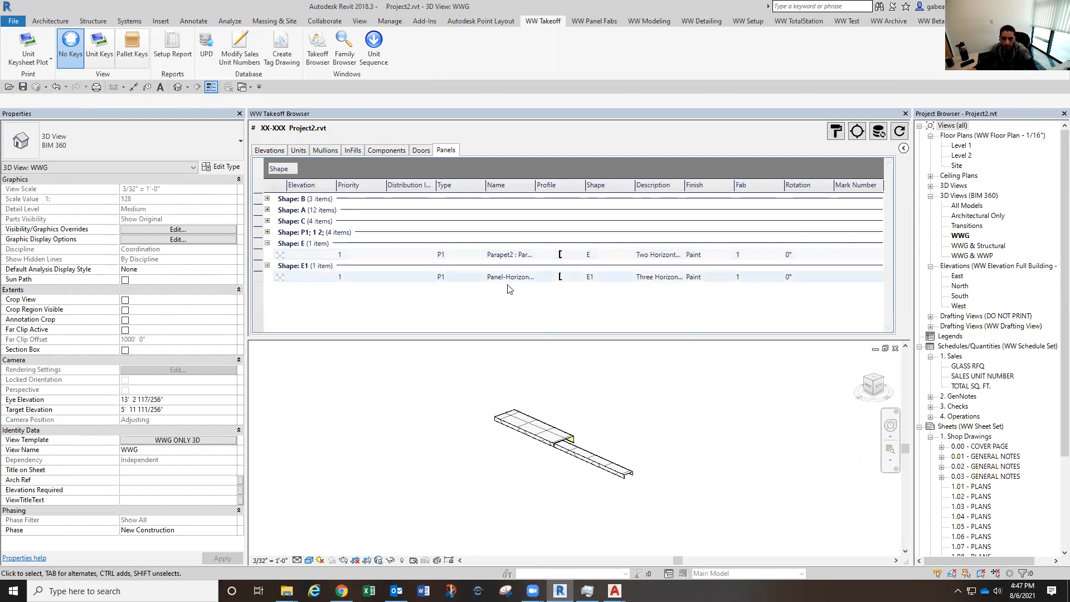
pyautogui.moveTo(561, 276)
pyautogui.moveTo(562, 258)
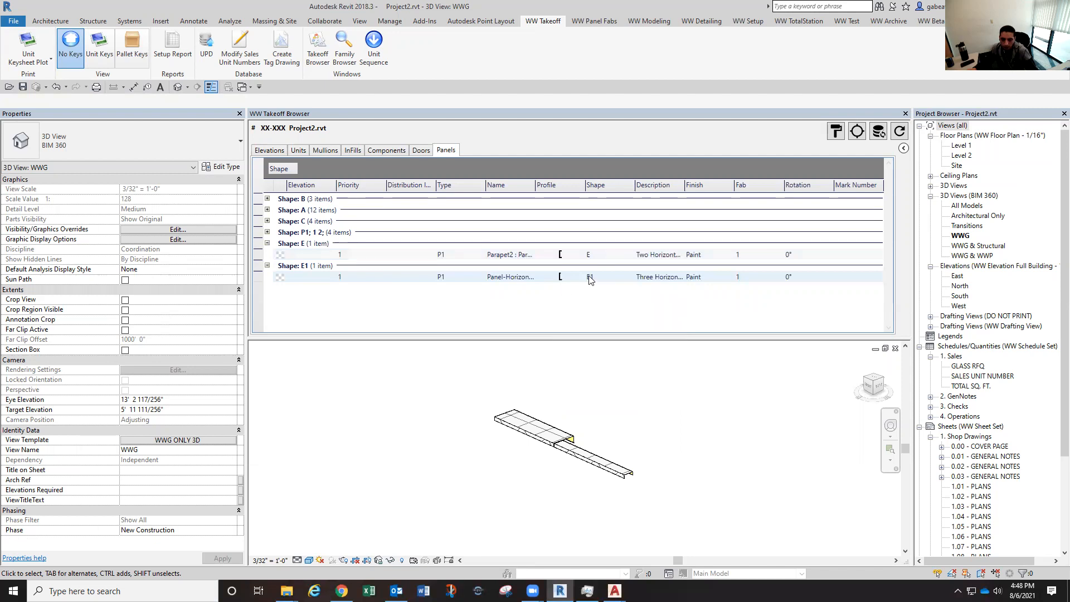
# Enable OutsideCornerRight on the Parapet2 panel again and refresh the panel takeoff to see how its shape is classified
pyautogui.scroll(3, 602, 463)
pyautogui.click(605, 459)
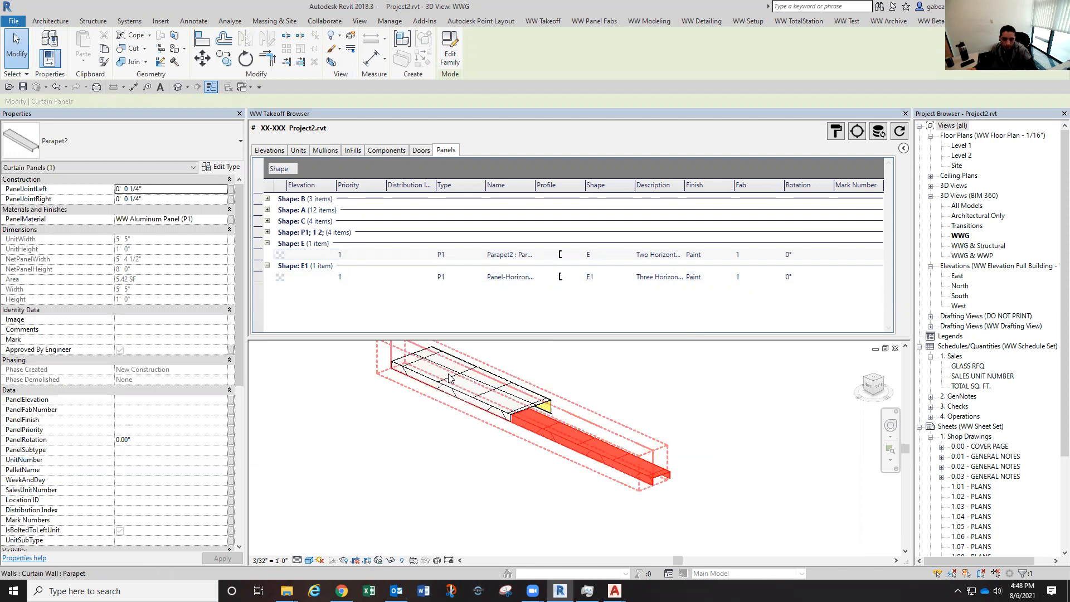
pyautogui.scroll(-5, 131, 442)
pyautogui.click(119, 452)
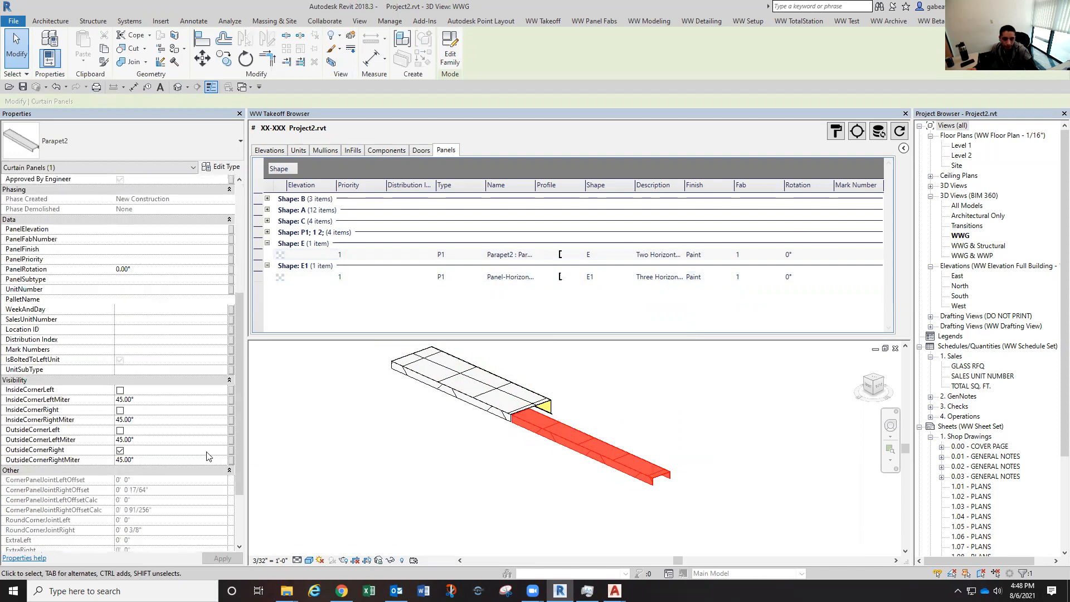
pyautogui.click(469, 463)
pyautogui.click(900, 132)
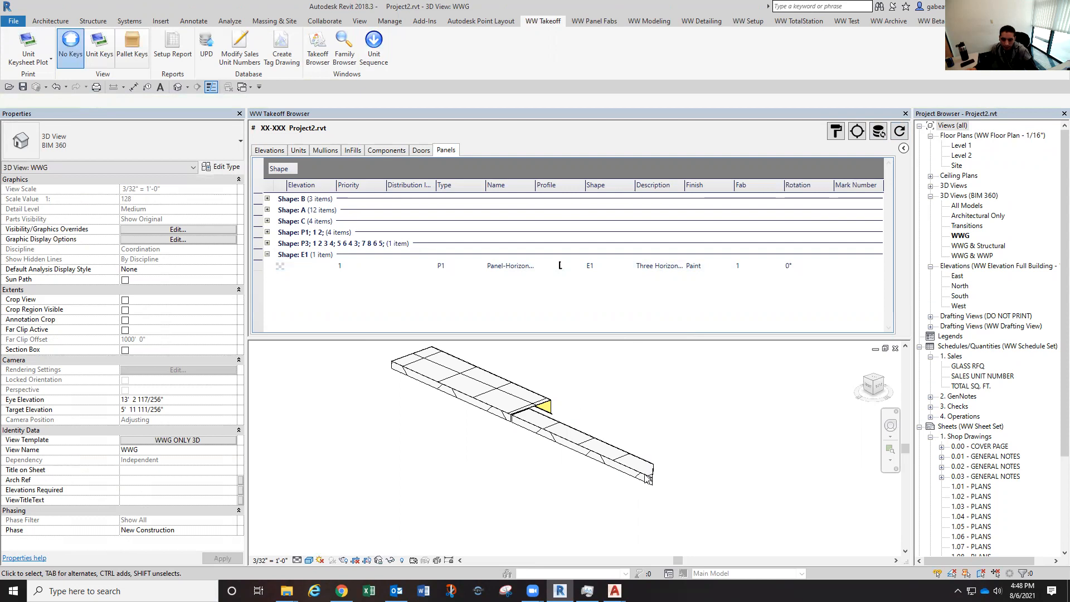
# Inspect the mitered end, disable OutsideCornerRight on the Parapet2 panel and refresh the panel takeoff
pyautogui.scroll(2, 646, 479)
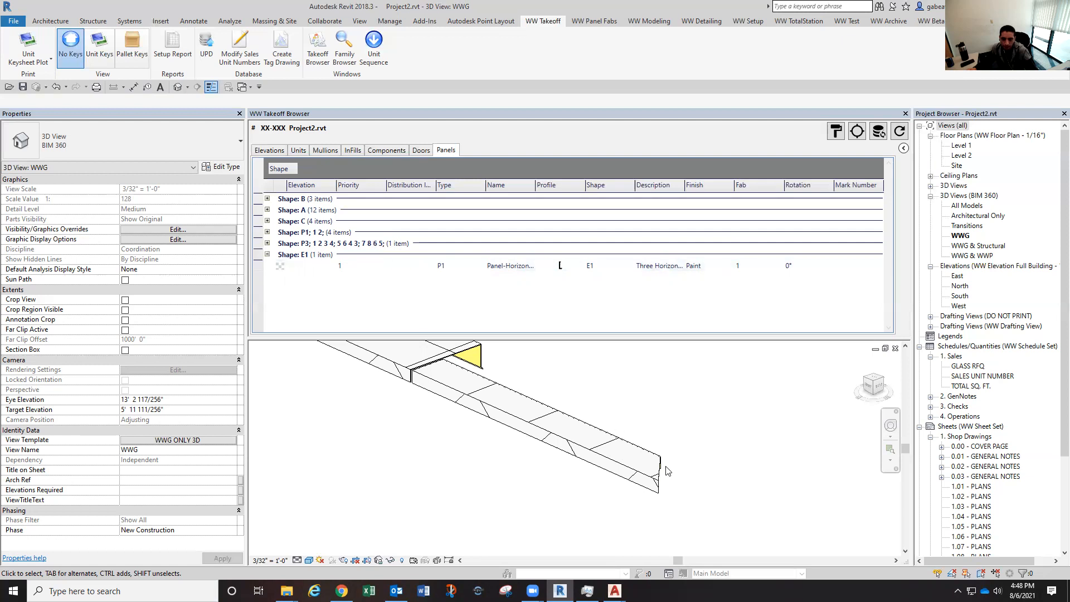
pyautogui.click(528, 430)
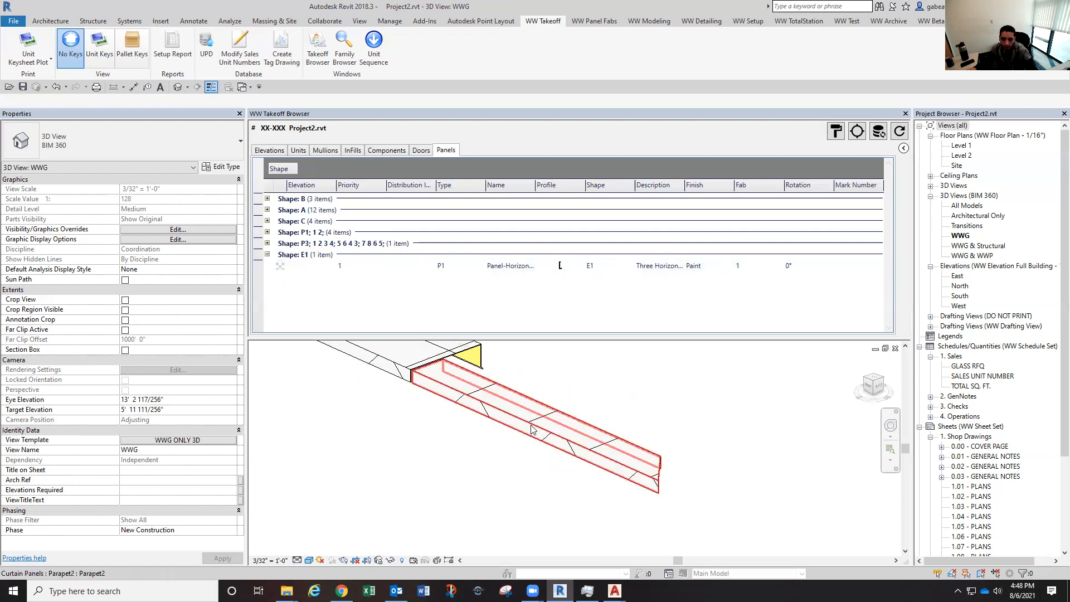
pyautogui.click(120, 429)
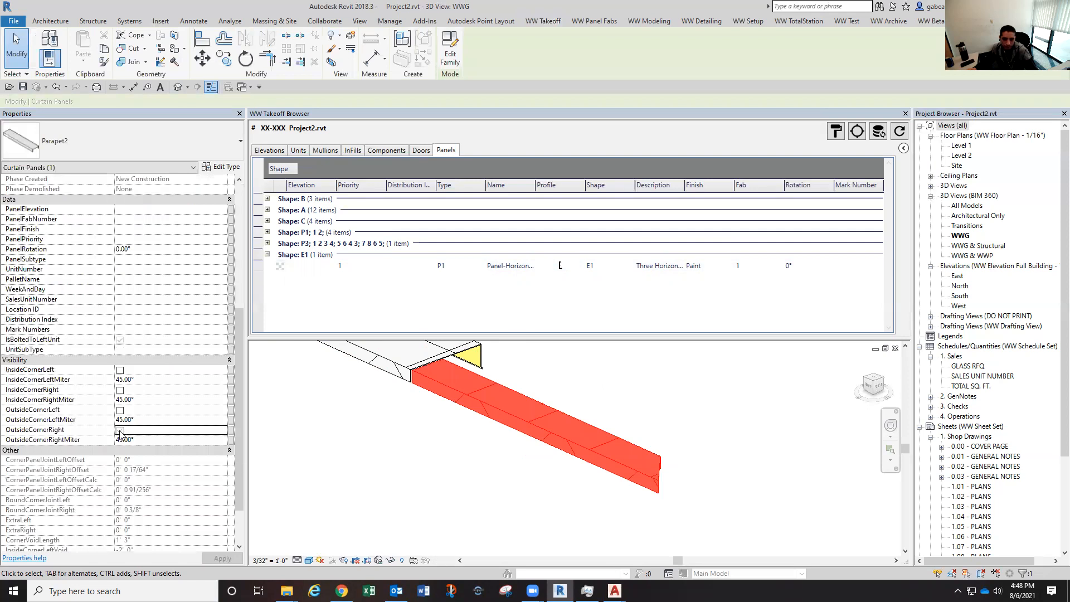
pyautogui.click(537, 498)
pyautogui.keyDown('shift'); pyautogui.moveTo(502, 491); pyautogui.dragTo(654, 490, button='middle'); pyautogui.keyUp('shift')
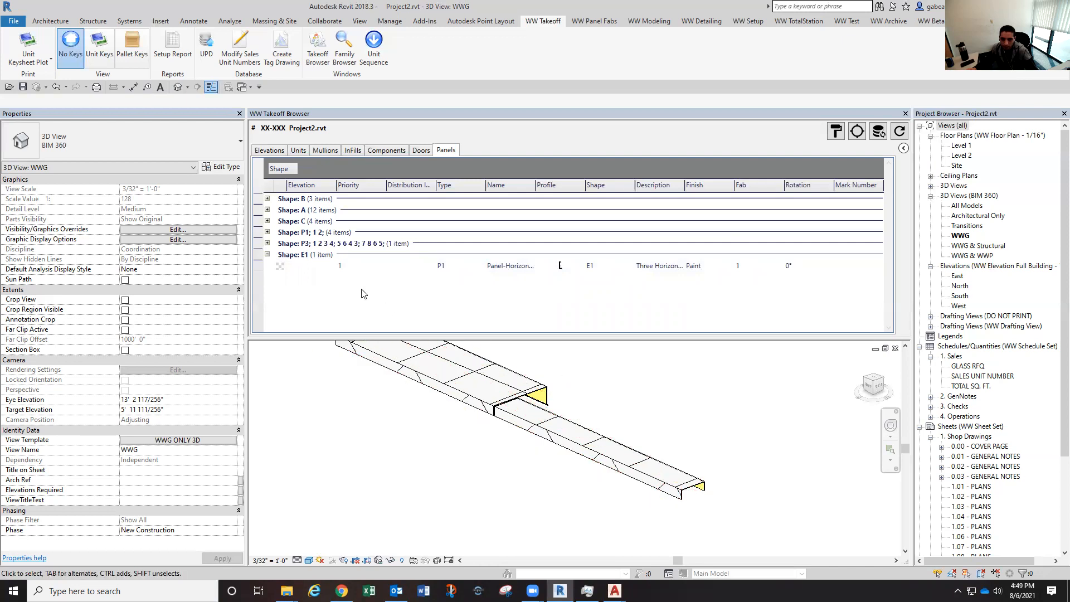
pyautogui.click(900, 132)
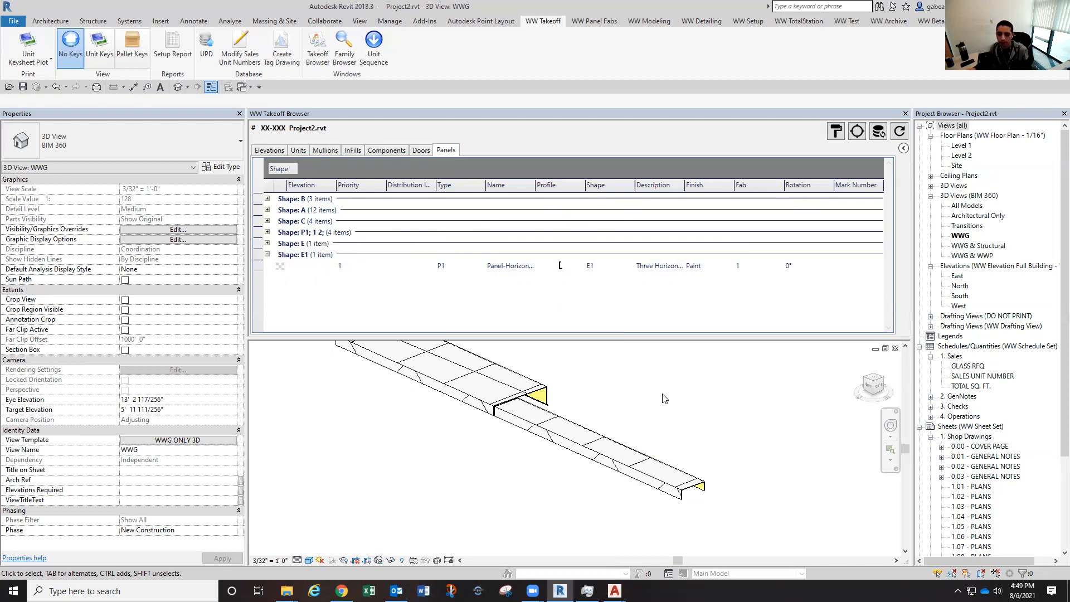
# Clear the panel selection in the 3D view and switch to the Parapet2.dwg drawing in AutoCAD
pyautogui.moveTo(665, 405); pyautogui.dragTo(672, 455, button='middle')
pyautogui.scroll(-2, 672, 454)
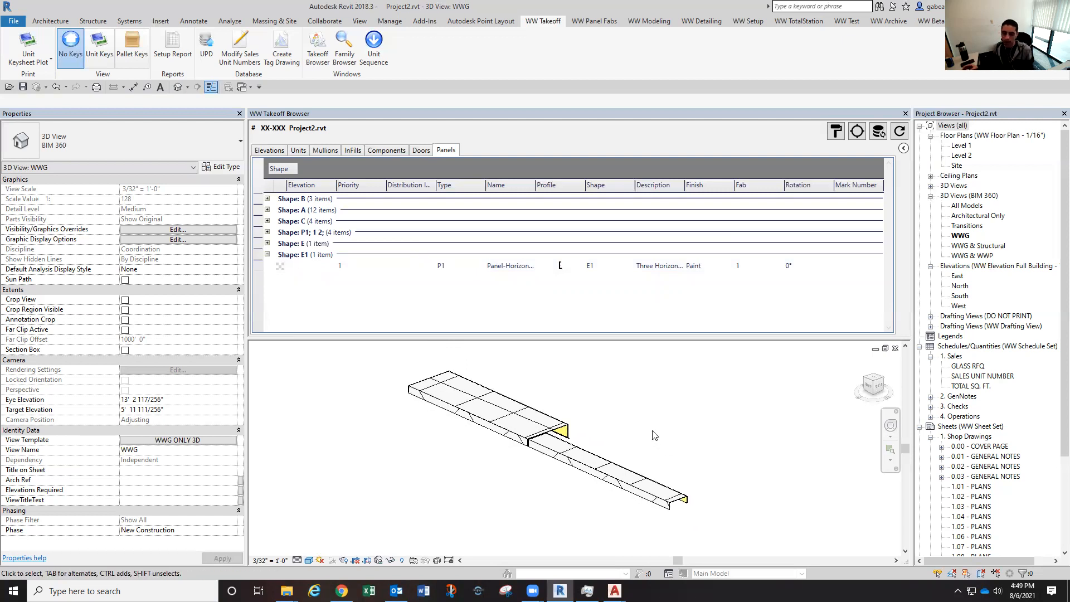
pyautogui.click(644, 484)
pyautogui.press('Escape')
pyautogui.moveTo(615, 591)
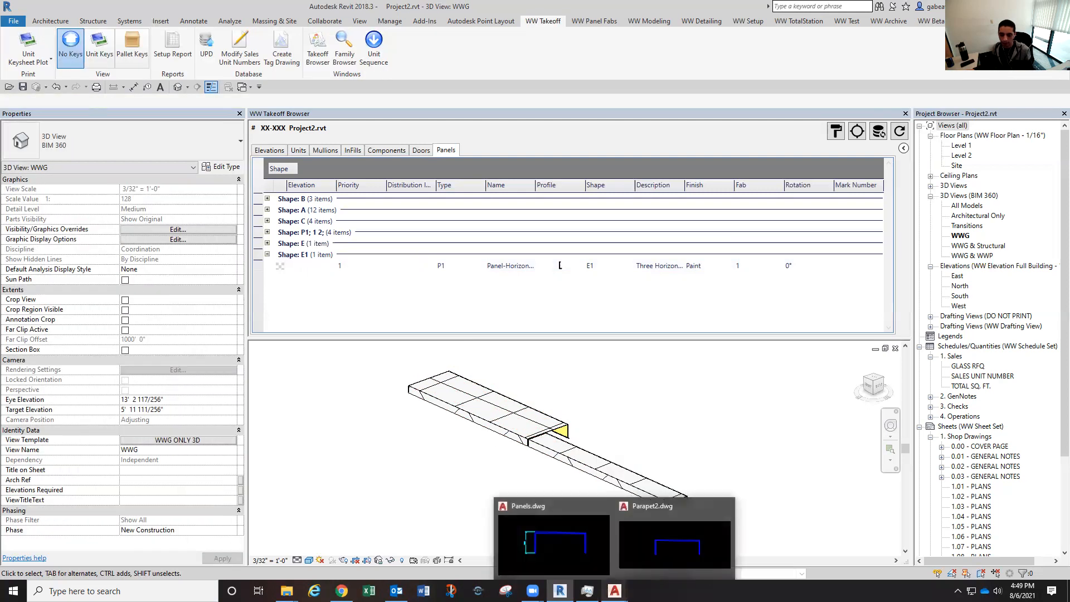
pyautogui.click(658, 561)
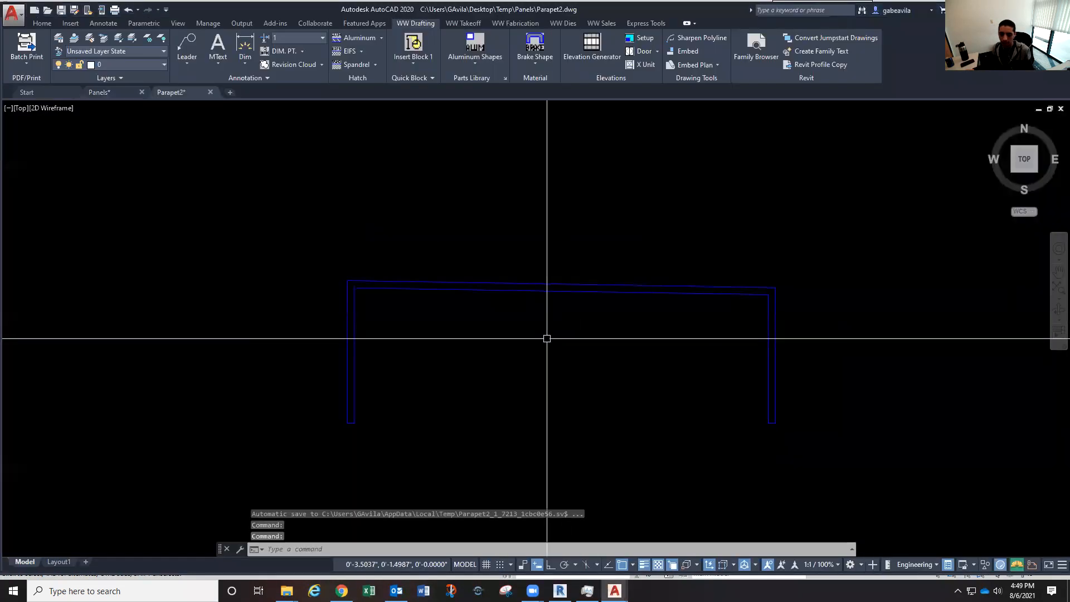
# Switch from AutoCAD back to Revit, bring up the Parapet2.rfa family's 3D view and close the WW Takeoff Browser
pyautogui.moveTo(442, 385); pyautogui.dragTo(478, 370, button='middle')
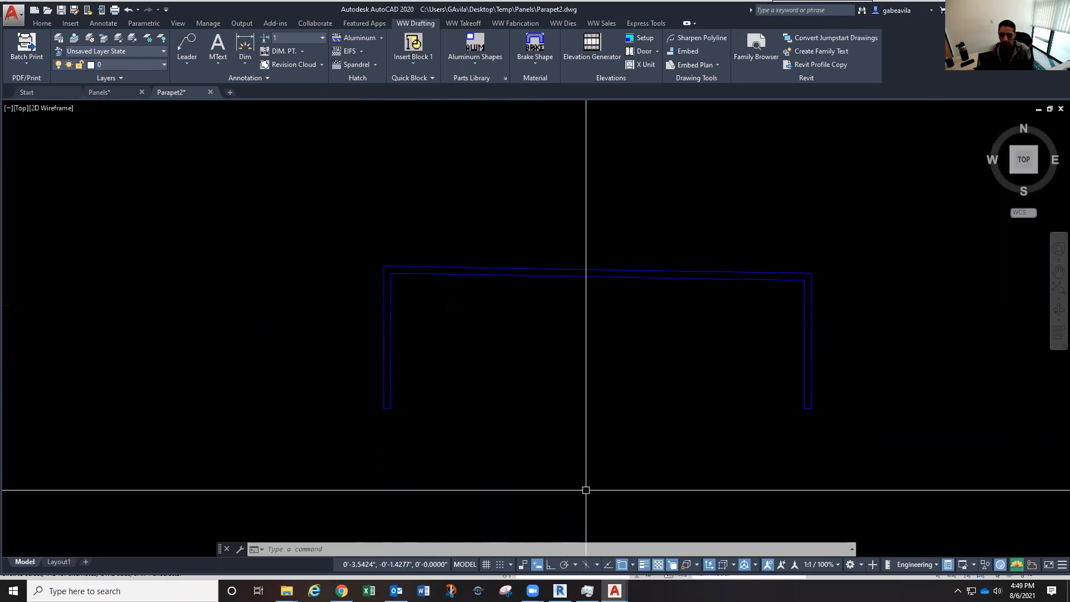
pyautogui.click(560, 591)
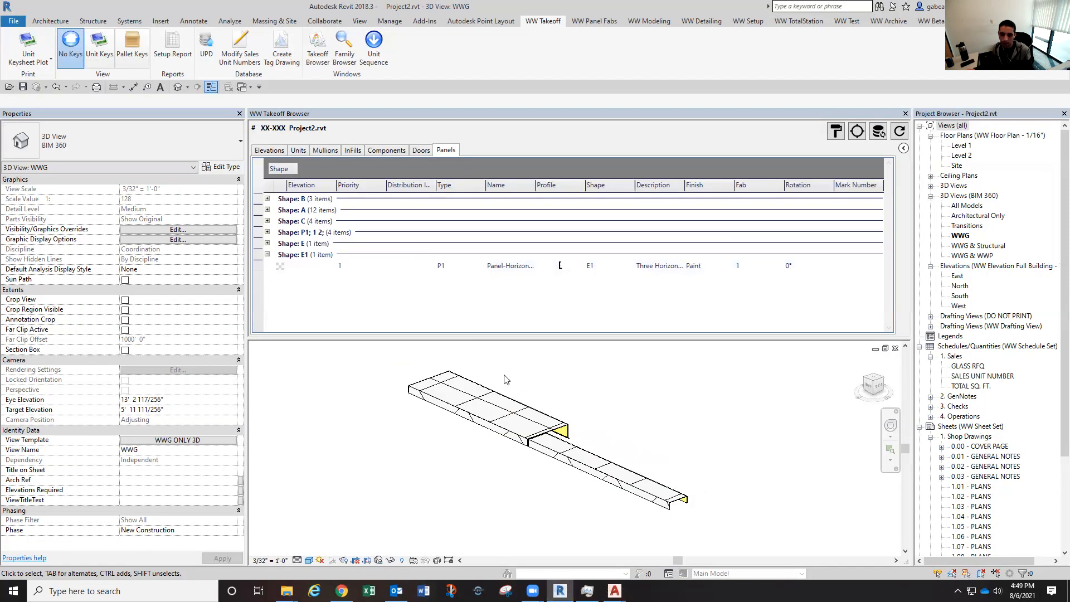
pyautogui.click(251, 88)
pyautogui.click(273, 110)
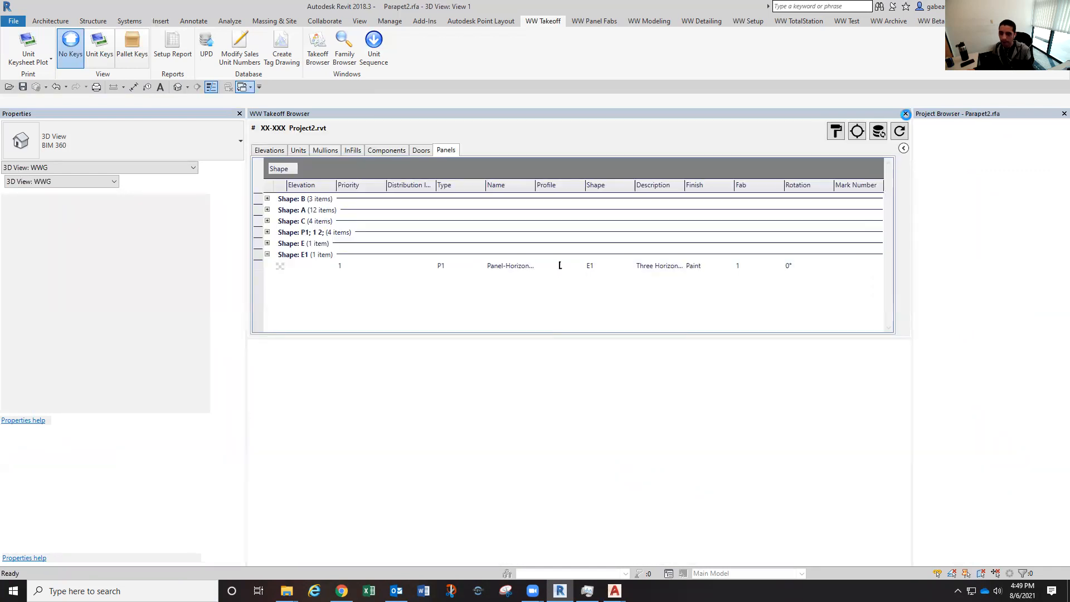
pyautogui.click(905, 113)
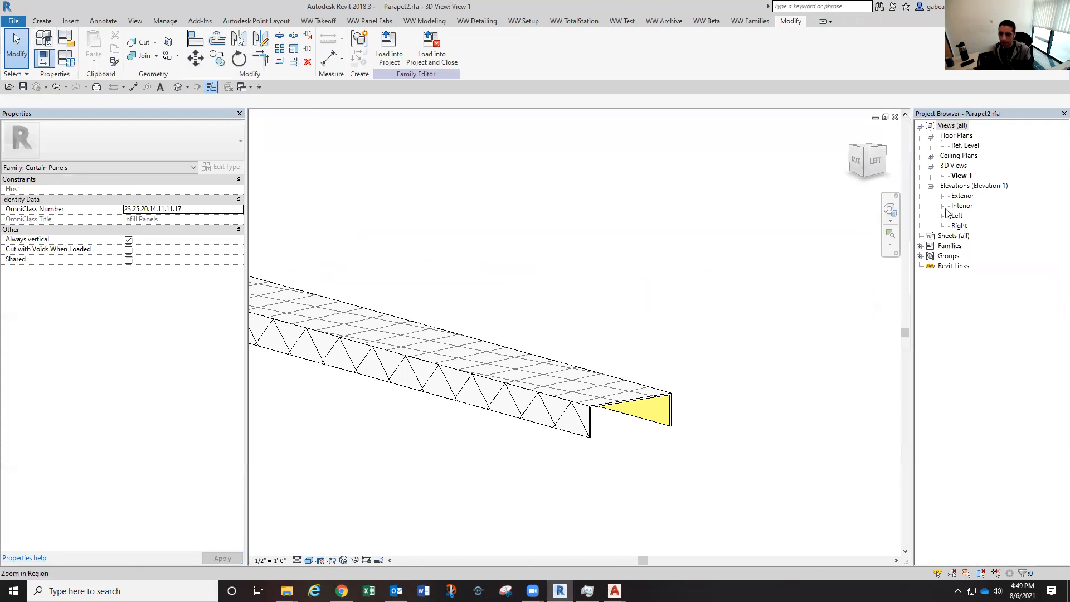
# Inspect the panel sweep's profile in the Left elevation and examine the panel from below in 3D View 1
pyautogui.doubleClick(957, 215)
pyautogui.scroll(6, 529, 413)
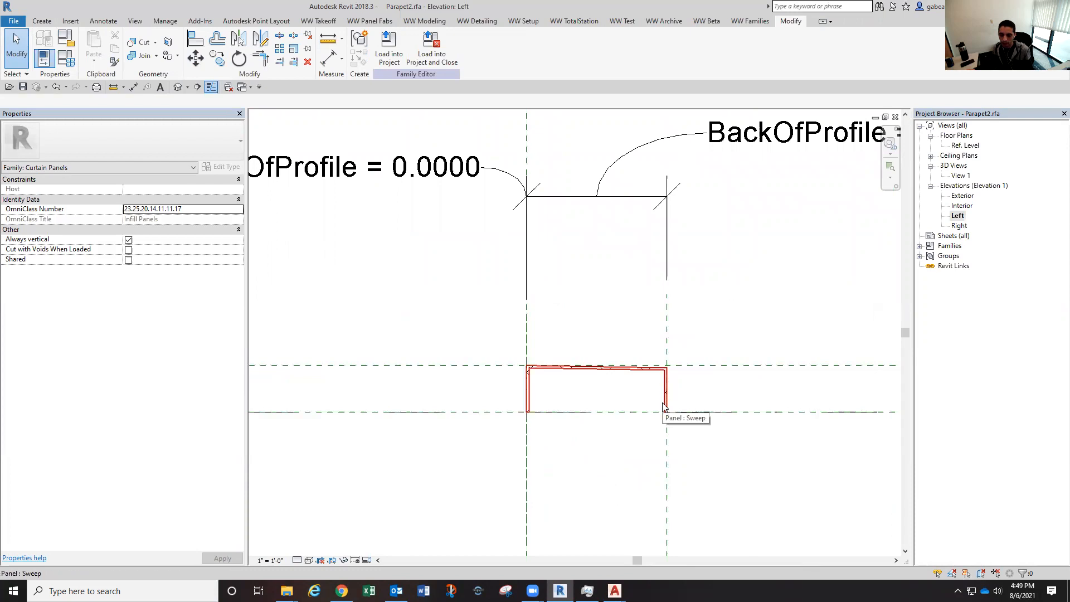
pyautogui.scroll(-3, 585, 360)
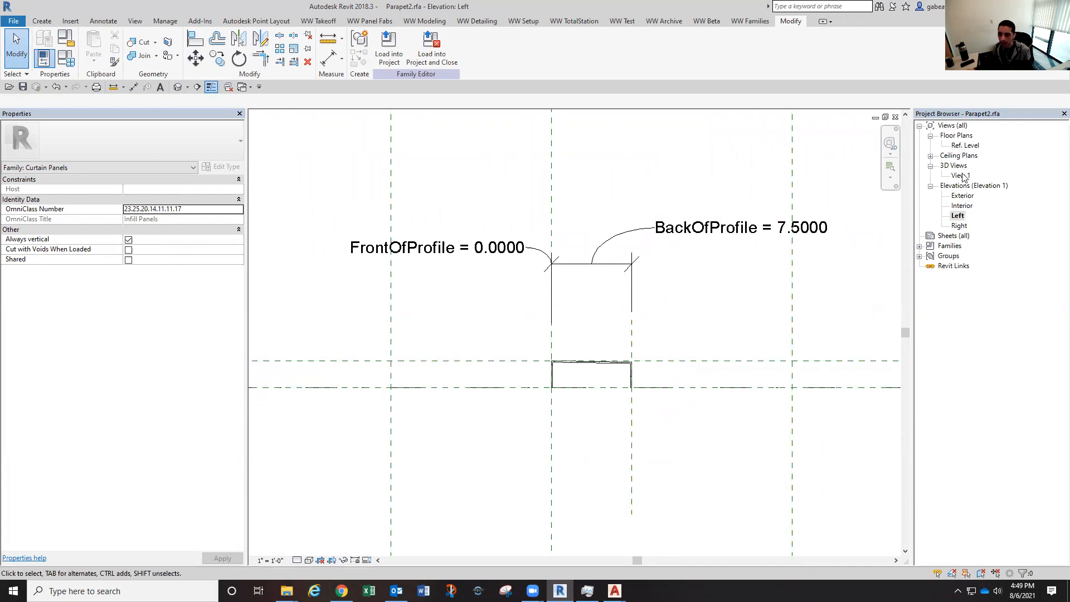
pyautogui.doubleClick(960, 175)
pyautogui.keyDown('shift'); pyautogui.moveTo(615, 435); pyautogui.dragTo(629, 264, button='middle'); pyautogui.keyUp('shift')
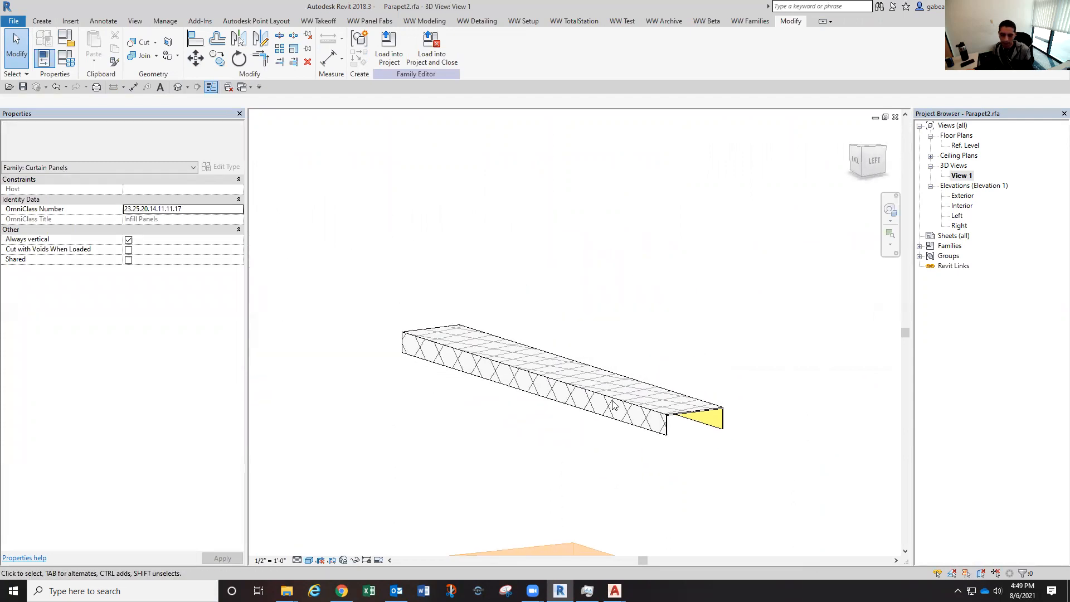